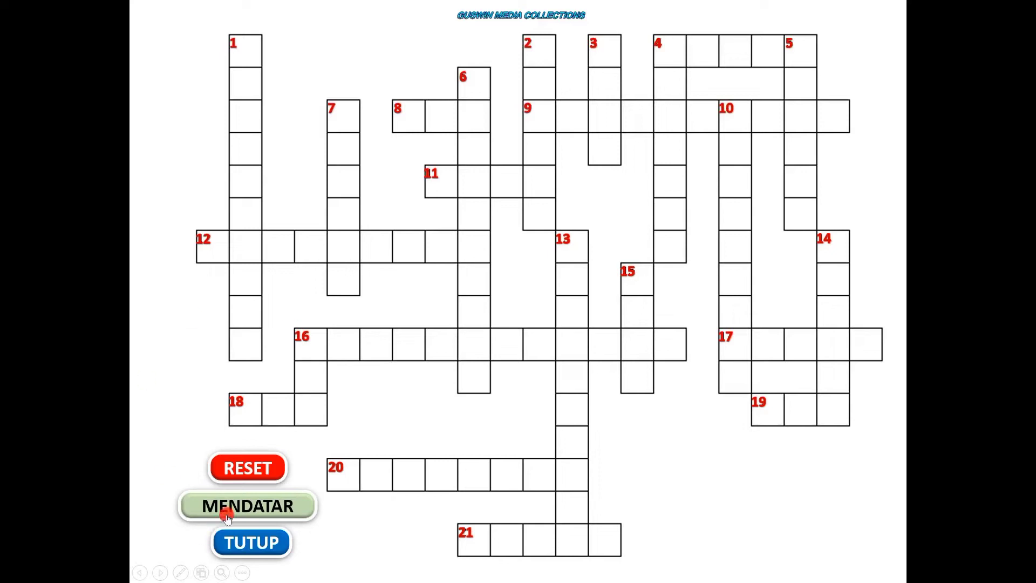
Toggle from the across to the down clue panel and reveal answers 7, 8, 13, 16, 18, 20 and 6.
{"action": "left_click", "coordinate": [237, 505]}
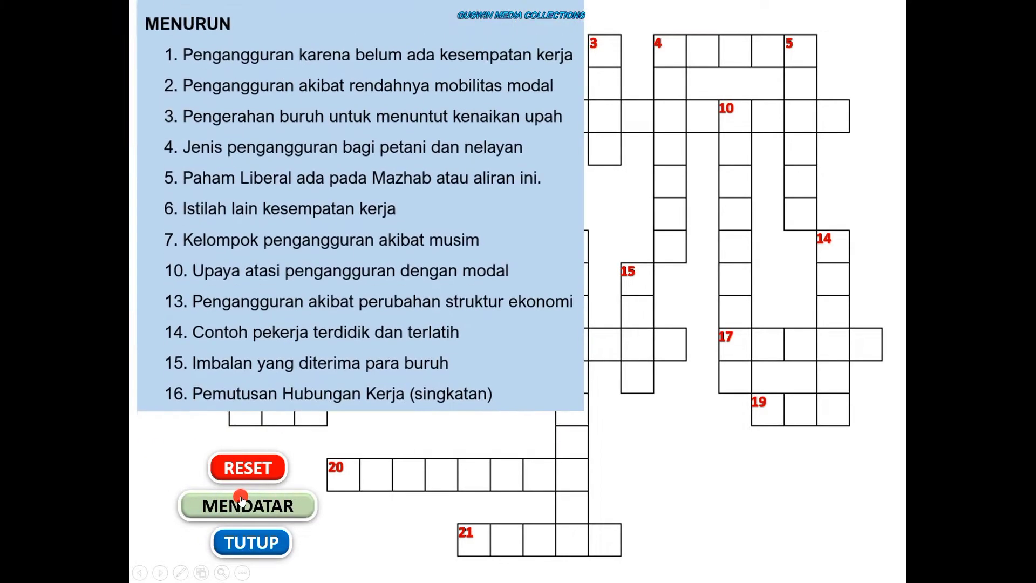
{"action": "left_click", "coordinate": [252, 540]}
{"action": "left_click", "coordinate": [332, 109]}
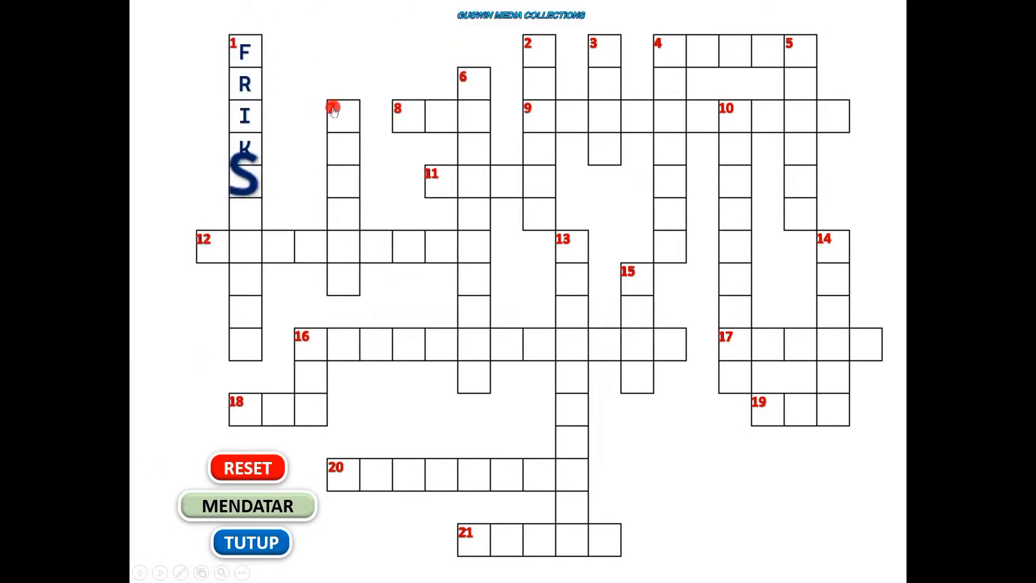
{"action": "left_click", "coordinate": [399, 111]}
{"action": "left_click", "coordinate": [566, 242]}
{"action": "left_click", "coordinate": [297, 339]}
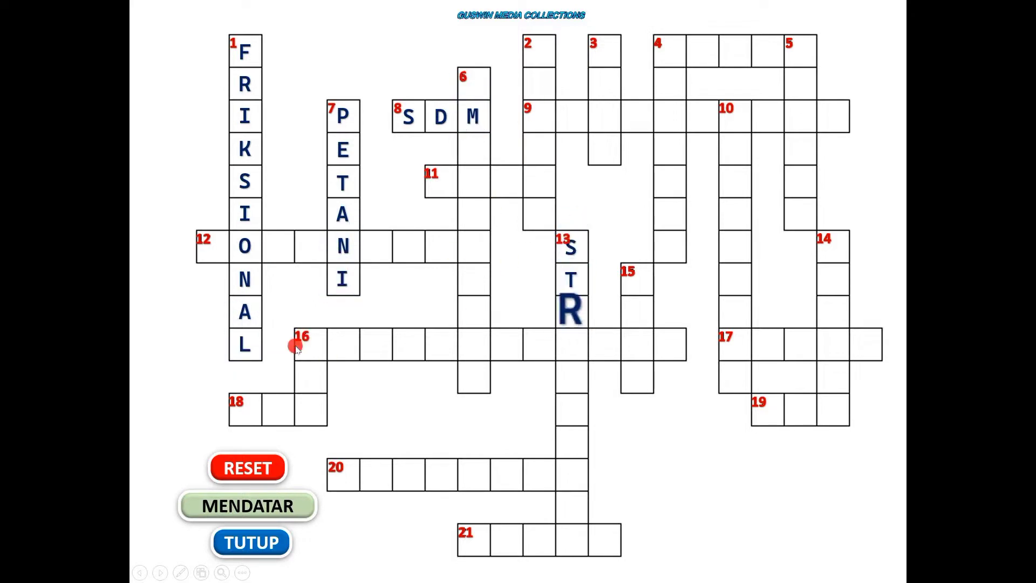
{"action": "left_click", "coordinate": [318, 421]}
{"action": "left_click", "coordinate": [340, 470]}
{"action": "left_click", "coordinate": [478, 132]}
Reveal answers 11, 2, 3, 9, 4 and the rest, then RESET the grid and end the show.
{"action": "left_click", "coordinate": [523, 46]}
{"action": "left_click", "coordinate": [431, 176]}
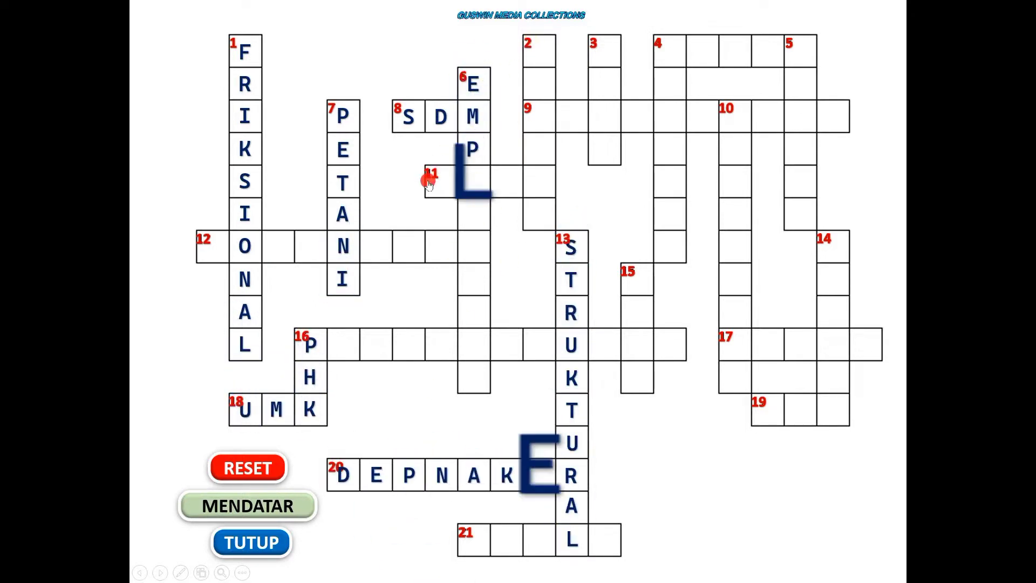
{"action": "left_click", "coordinate": [526, 46]}
{"action": "left_click", "coordinate": [595, 45]}
{"action": "left_click", "coordinate": [527, 106]}
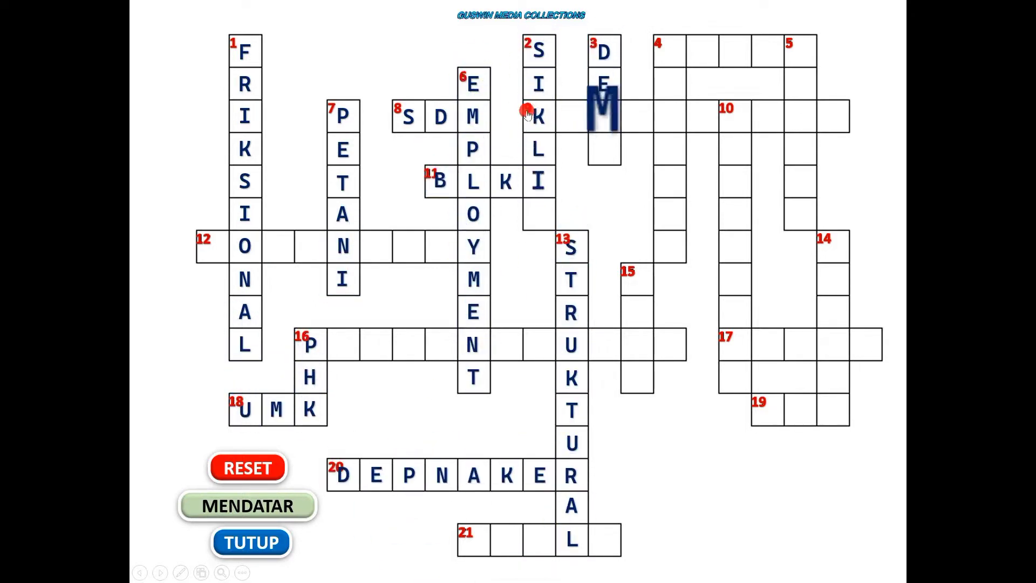
{"action": "left_click", "coordinate": [659, 45]}
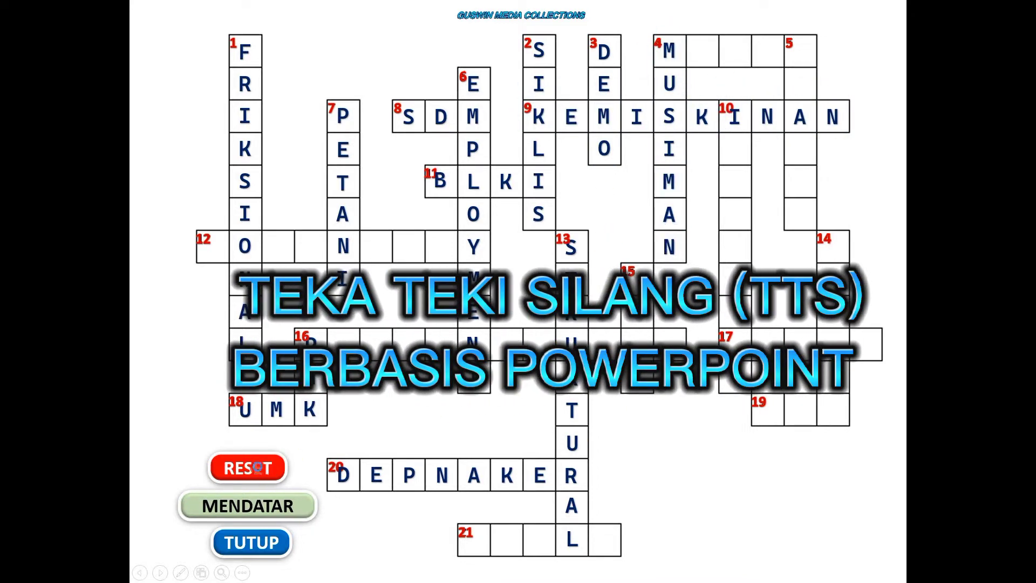
{"action": "left_click", "coordinate": [257, 469]}
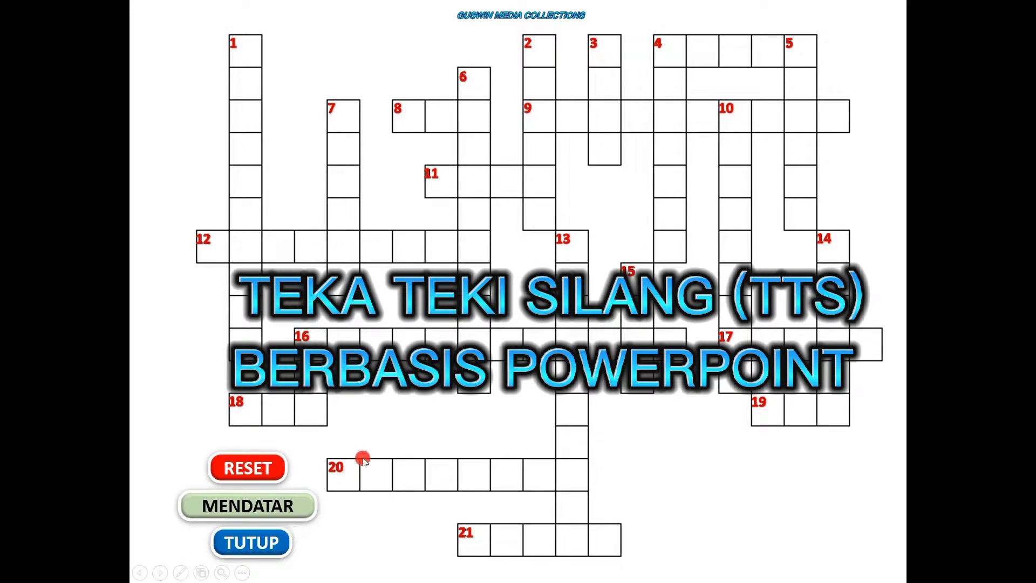
{"action": "key", "text": "Escape"}
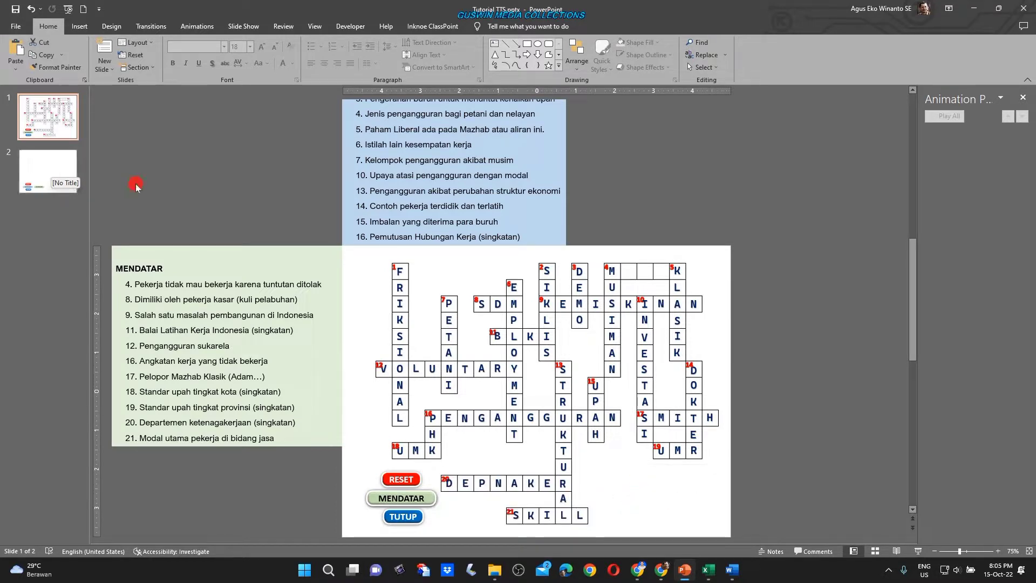
Check slide 2's down clue text box, then start the slide show from slide 1 with F5.
{"action": "left_click", "coordinate": [52, 174]}
{"action": "left_click", "coordinate": [297, 201]}
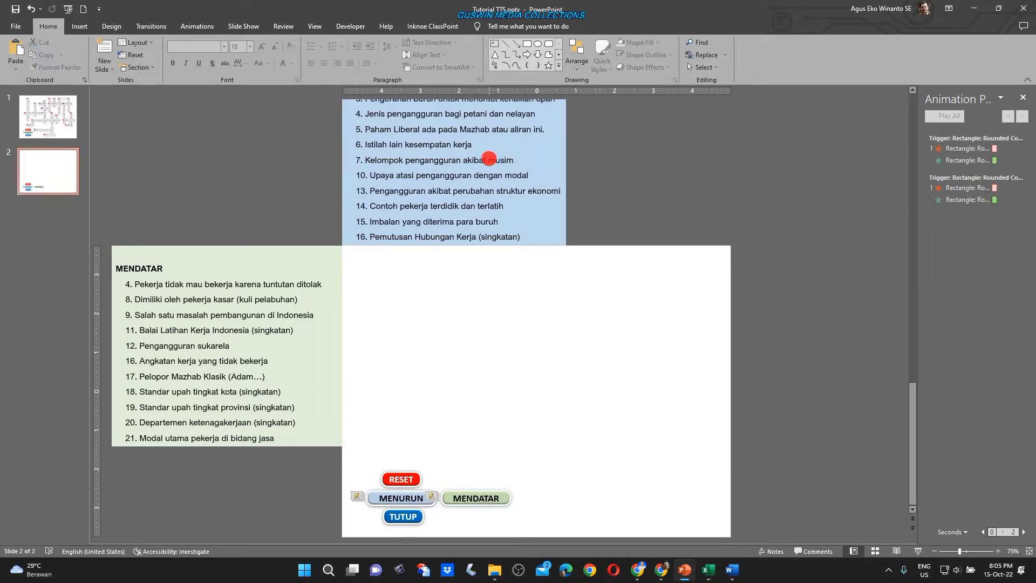
{"action": "left_click", "coordinate": [462, 176]}
{"action": "left_click", "coordinate": [48, 117]}
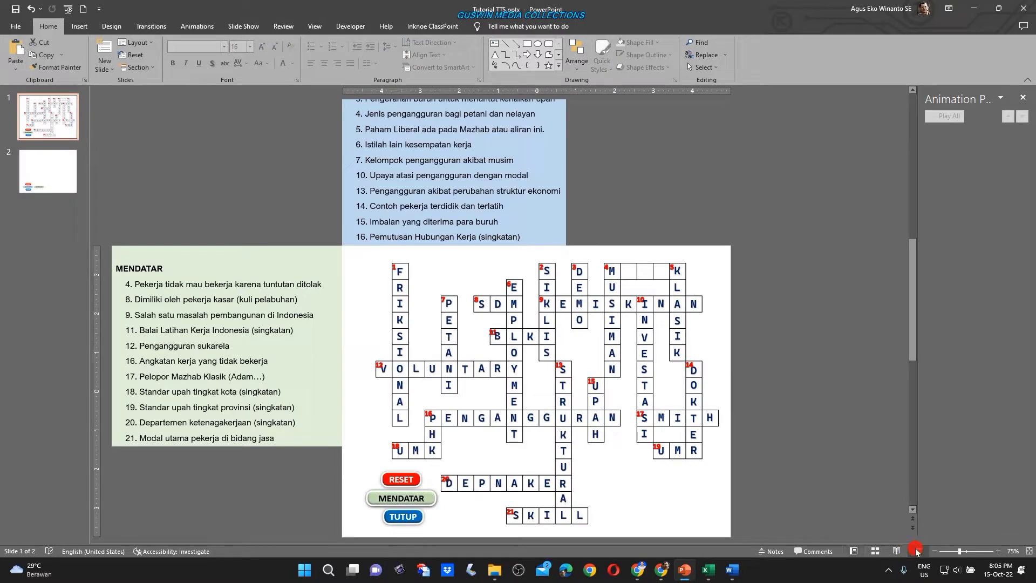
{"action": "key", "text": "F5"}
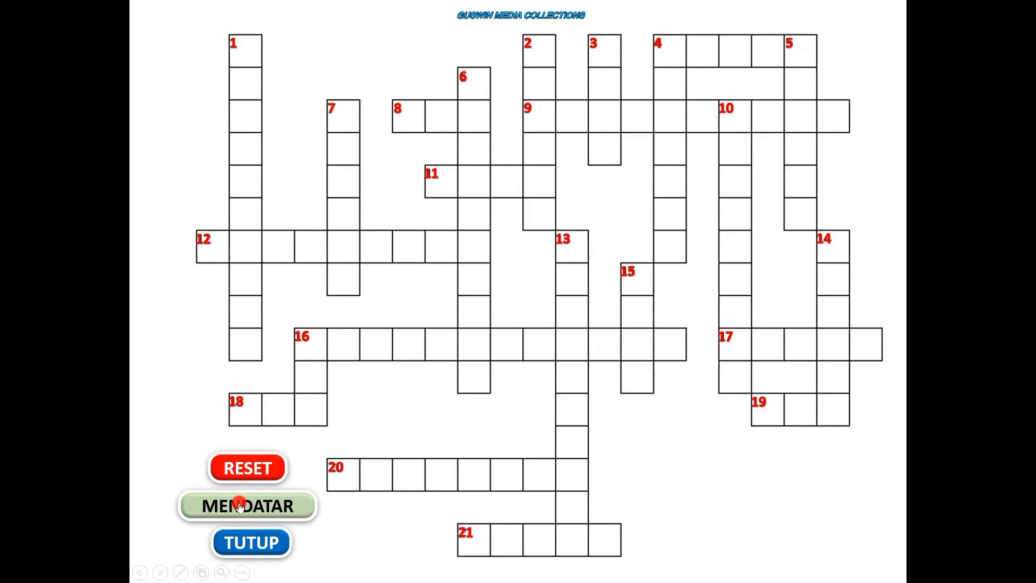
{"action": "left_click", "coordinate": [247, 509]}
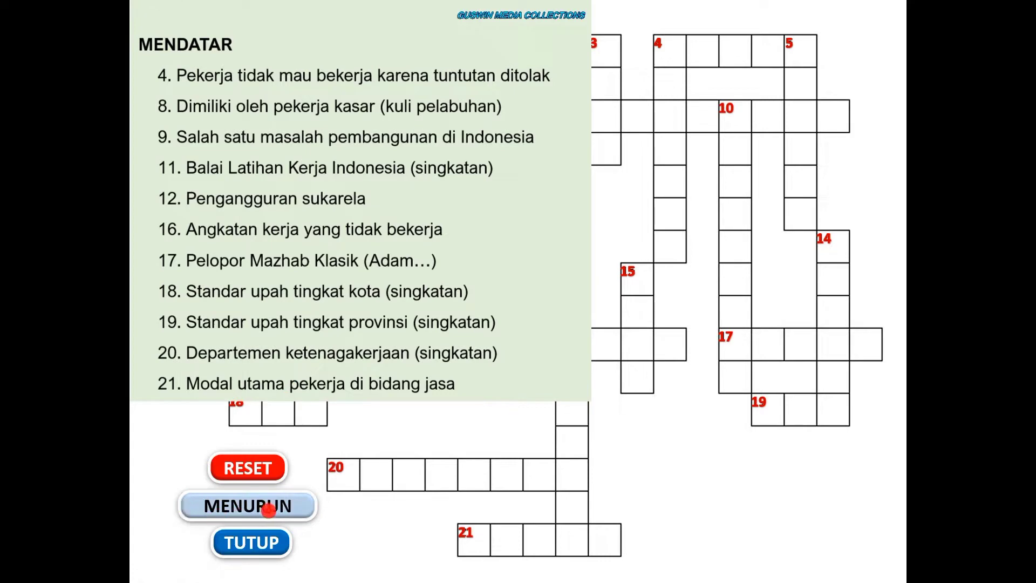
{"action": "left_click", "coordinate": [279, 510]}
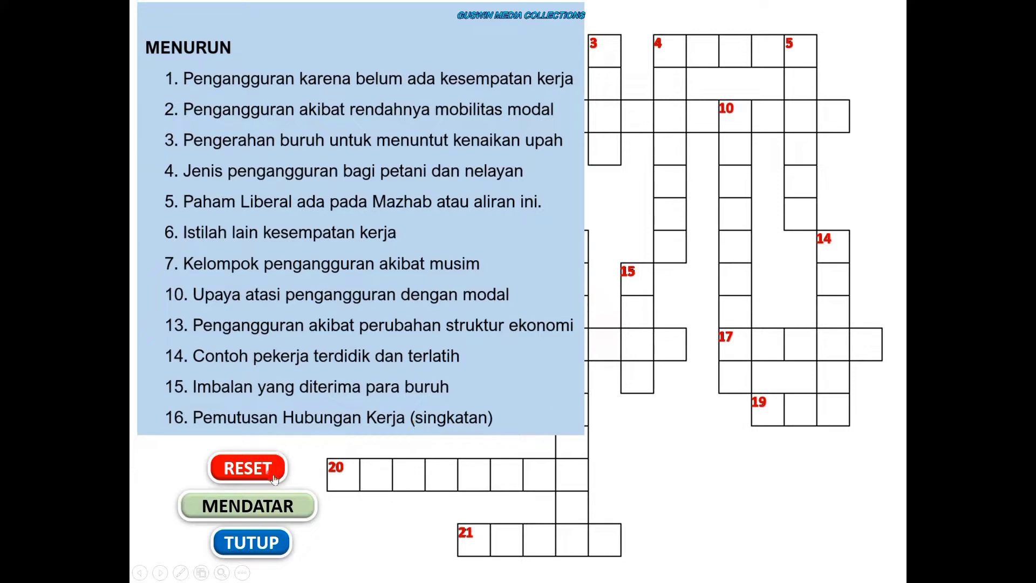
{"action": "left_click", "coordinate": [258, 547]}
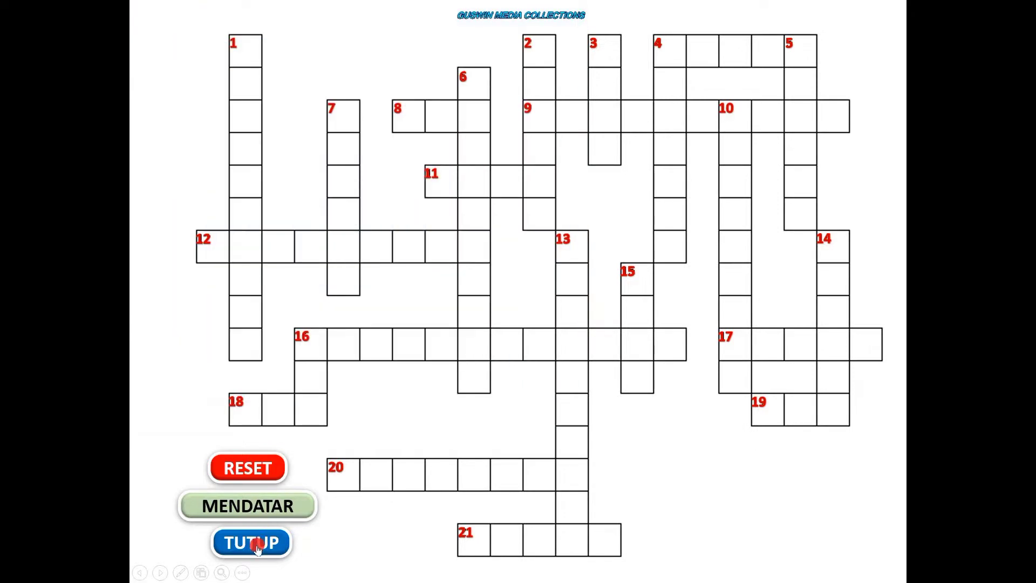
{"action": "left_click", "coordinate": [257, 504]}
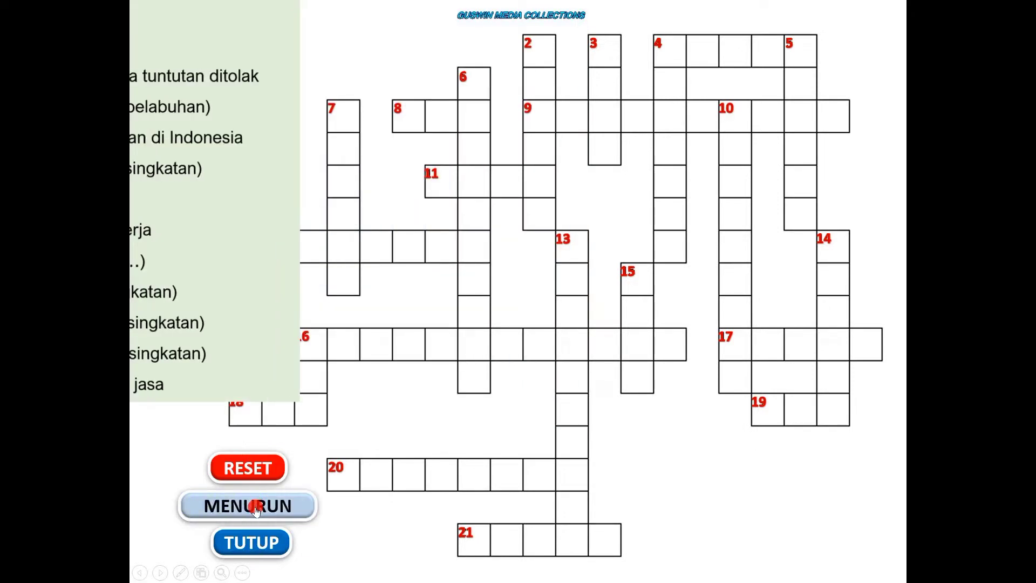
{"action": "left_click", "coordinate": [254, 545]}
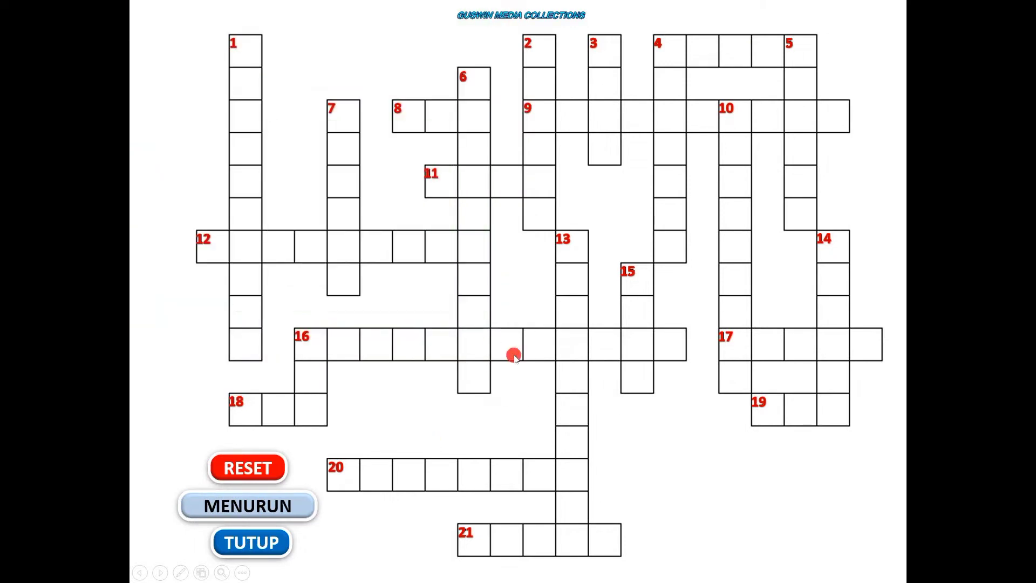
{"action": "left_click", "coordinate": [308, 338]}
{"action": "type", "text": "PHK"}
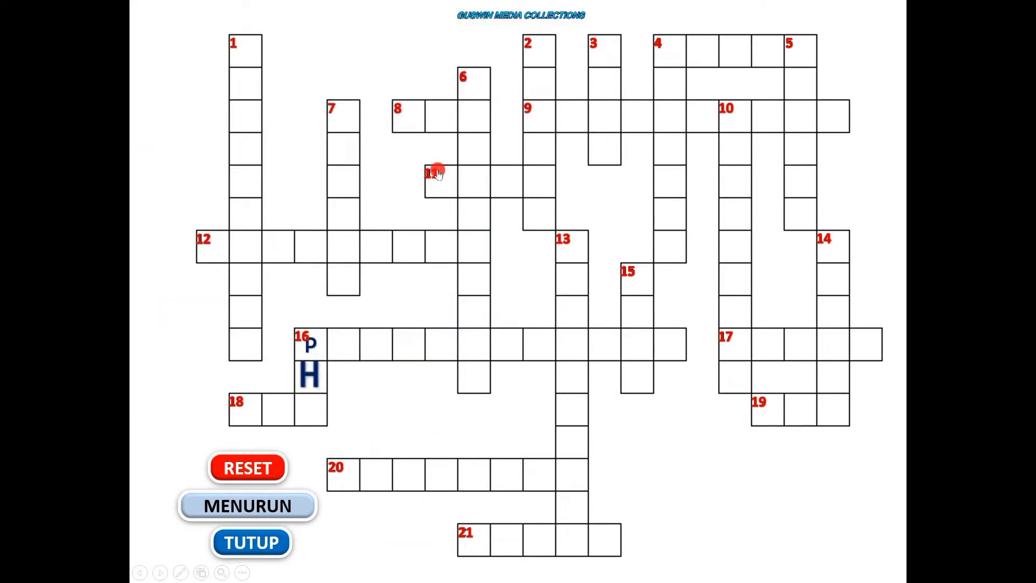
{"action": "left_click", "coordinate": [539, 243]}
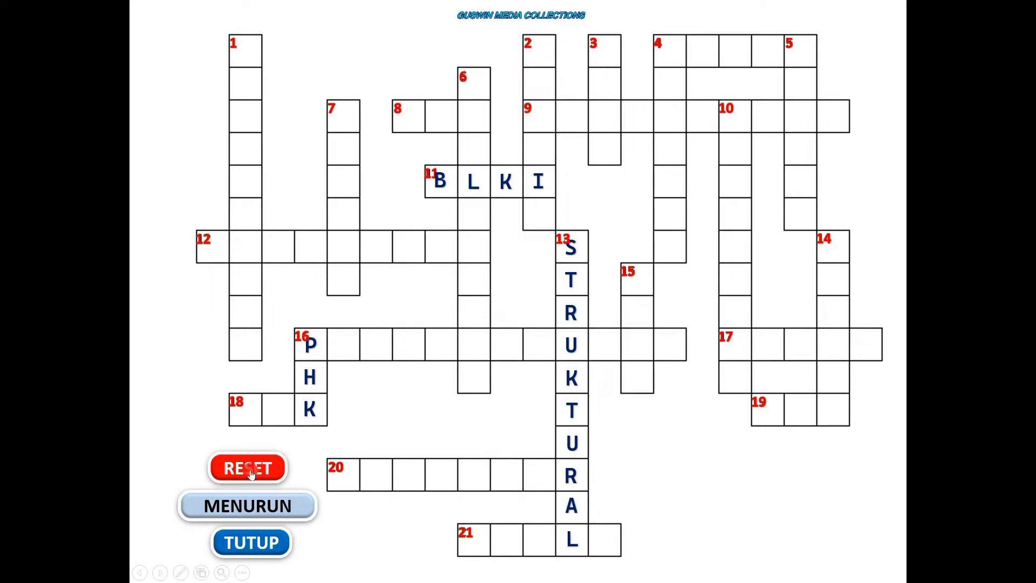
{"action": "left_click", "coordinate": [249, 468]}
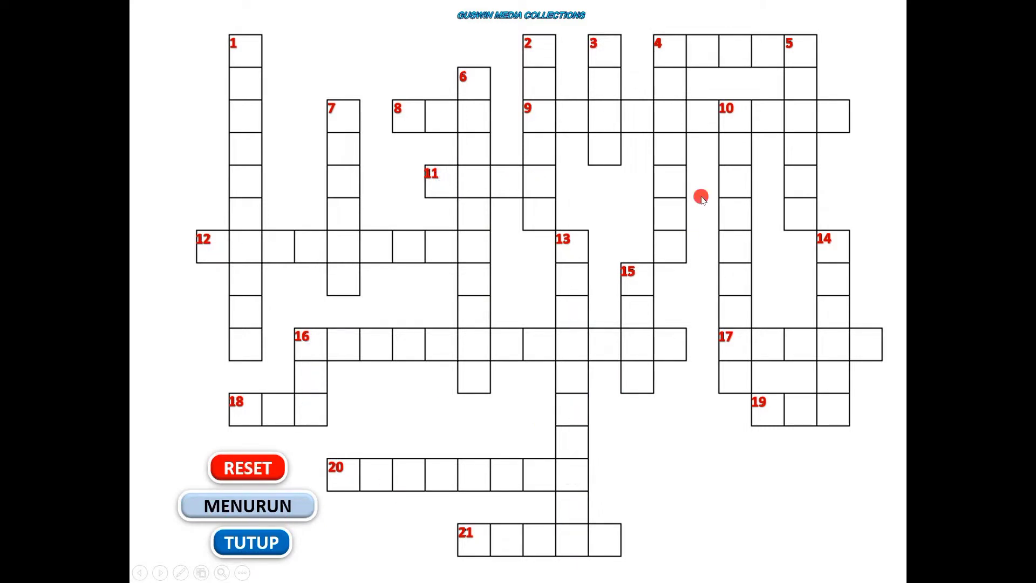
End the slide show and inspect the across and down clue text boxes on slide 2.
{"action": "key", "text": "Escape"}
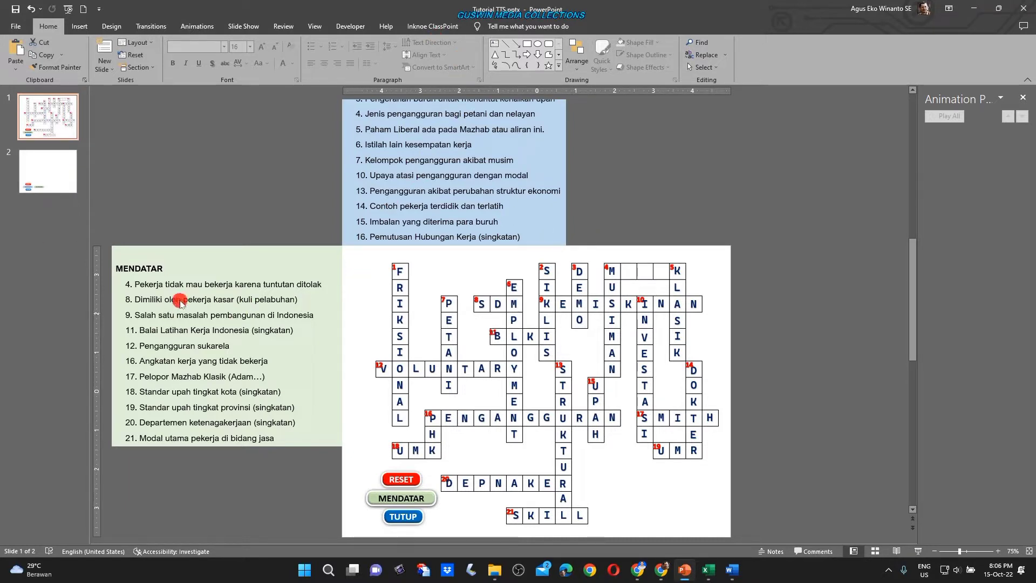
{"action": "left_click", "coordinate": [38, 178]}
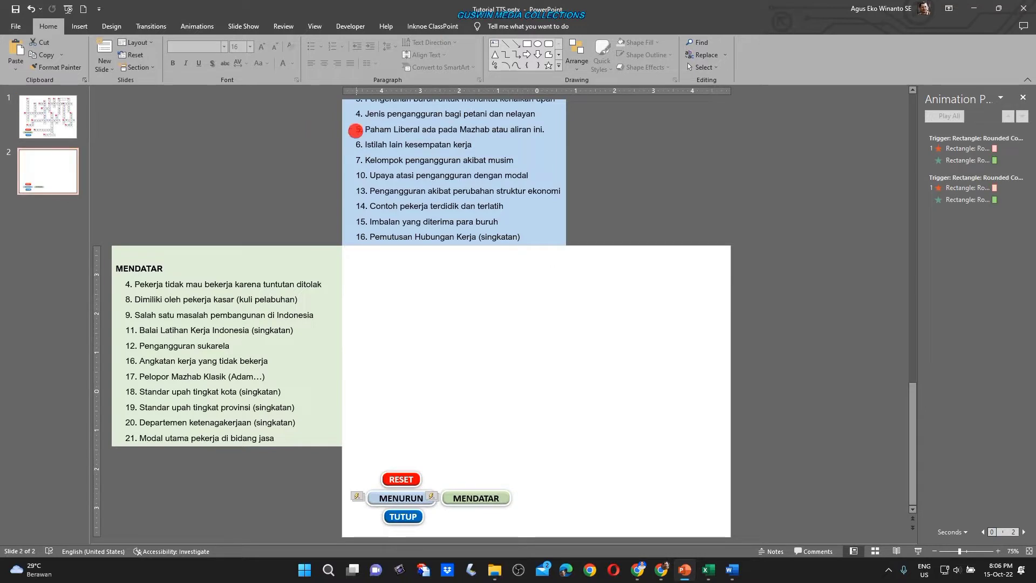
{"action": "left_click", "coordinate": [59, 116]}
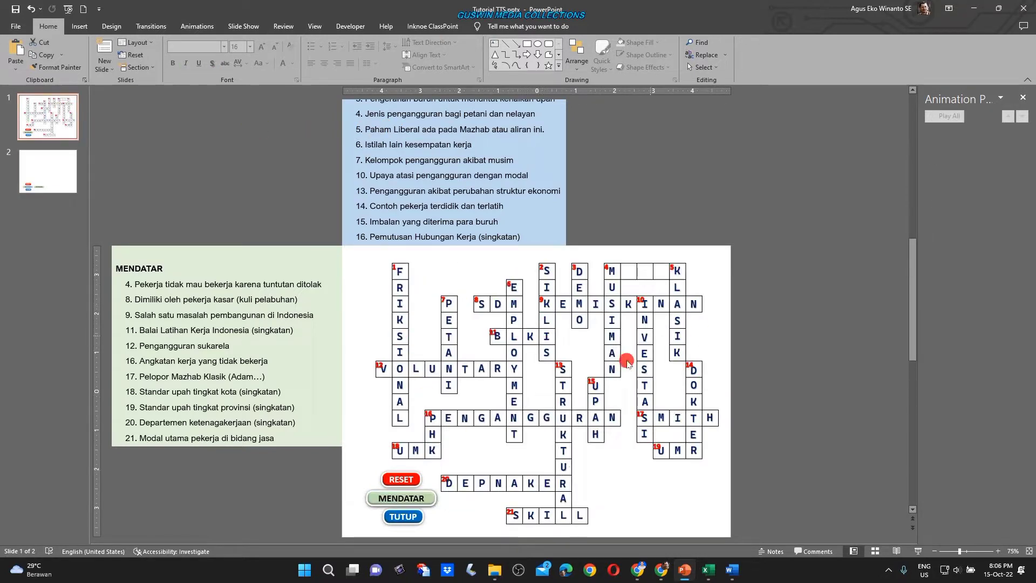
{"action": "left_click", "coordinate": [321, 275]}
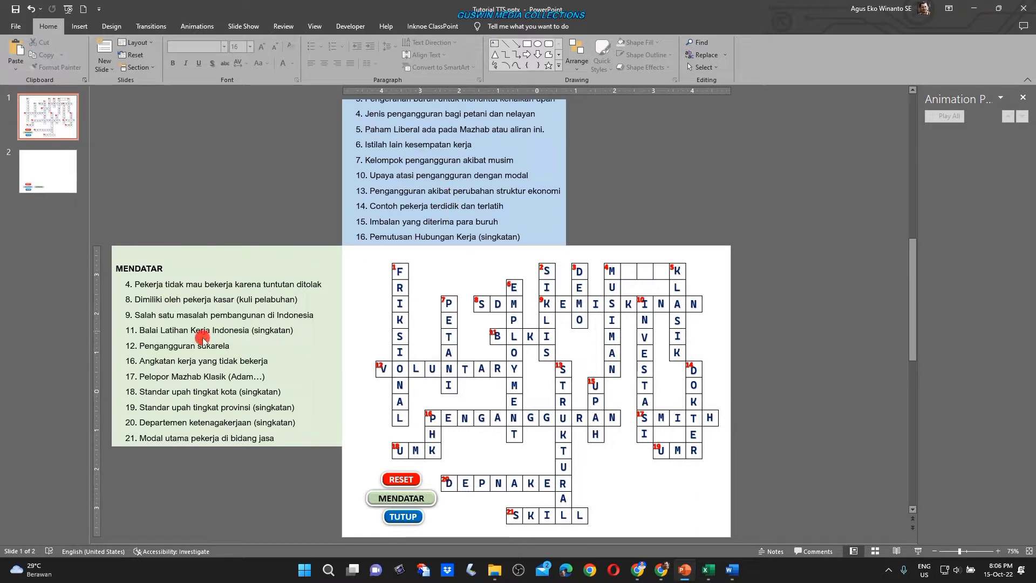
{"action": "left_click", "coordinate": [20, 169]}
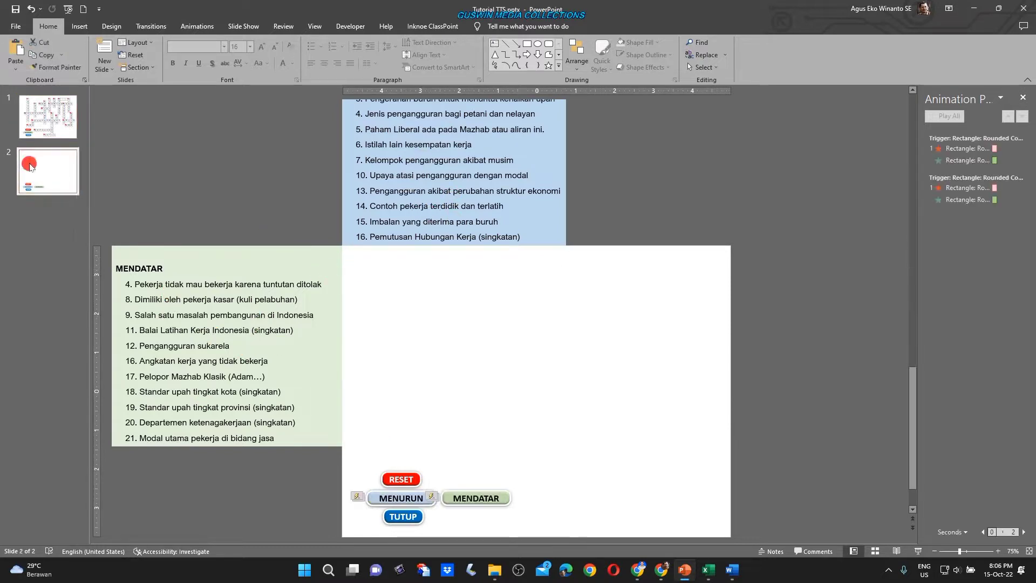
{"action": "left_click", "coordinate": [319, 262]}
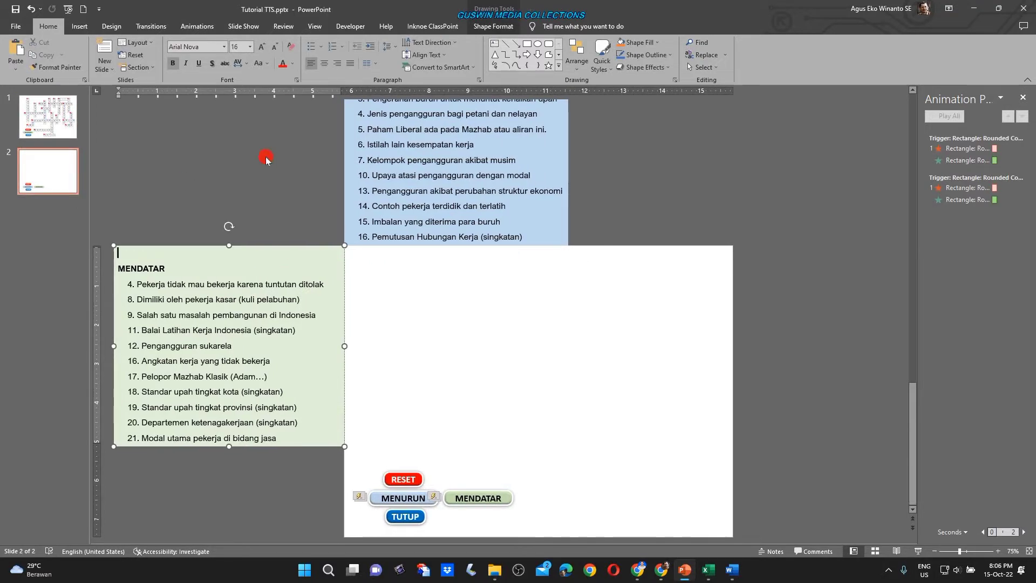
{"action": "left_click", "coordinate": [395, 191]}
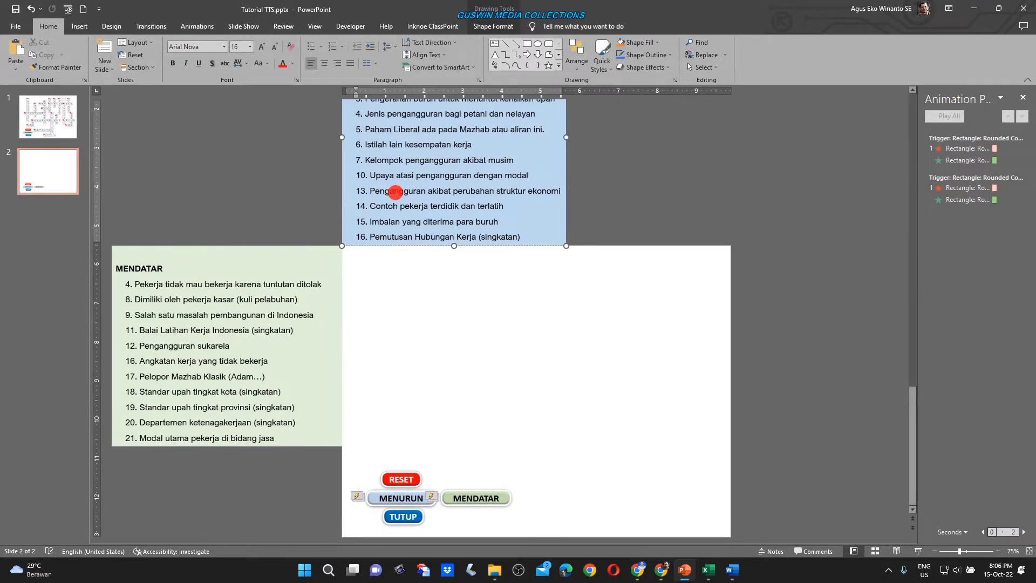
{"action": "left_click", "coordinate": [72, 141]}
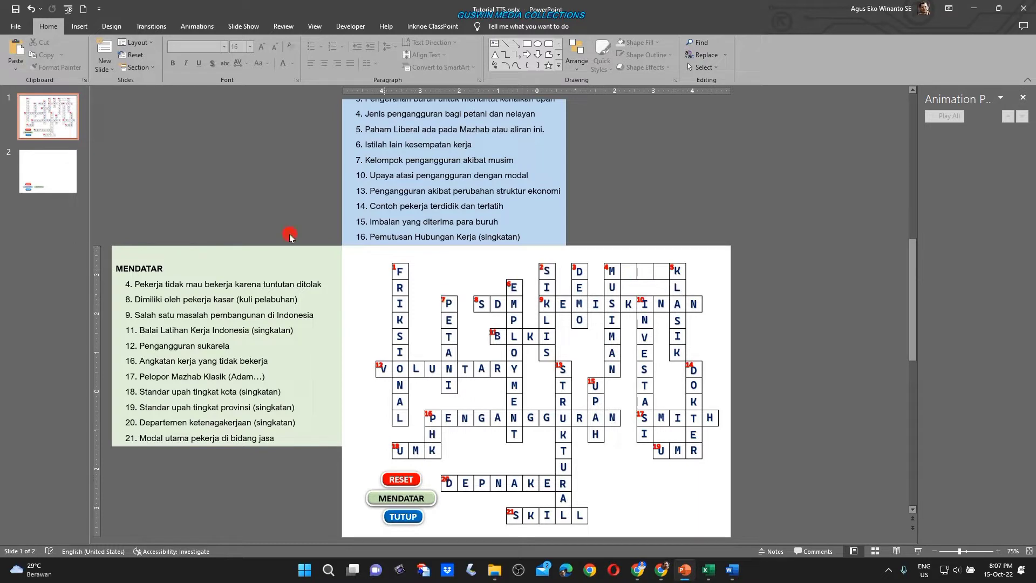
{"action": "left_click", "coordinate": [48, 173]}
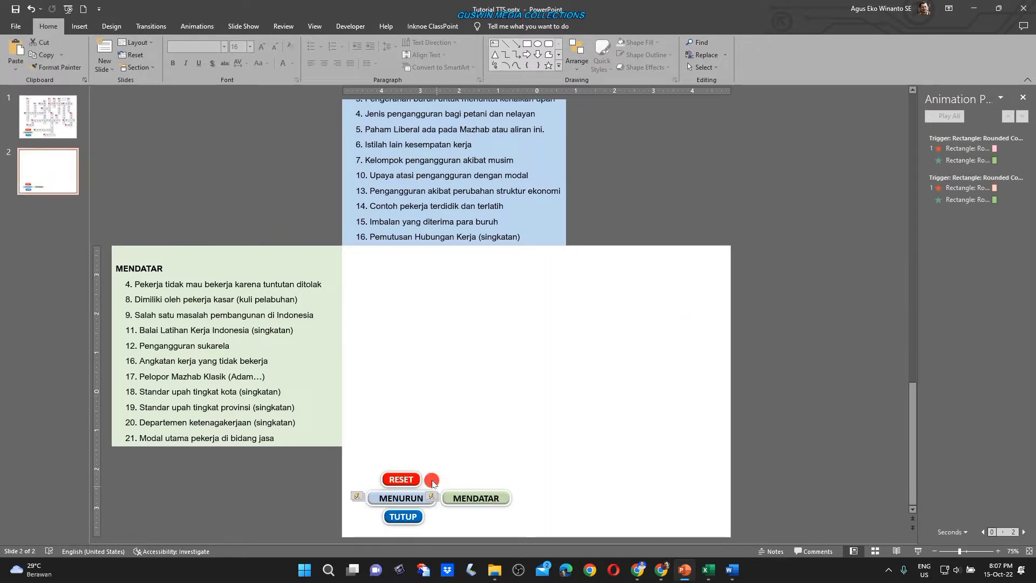
Run the show from slide 2, toggling from across to down and back, then exit.
{"action": "left_click", "coordinate": [894, 552]}
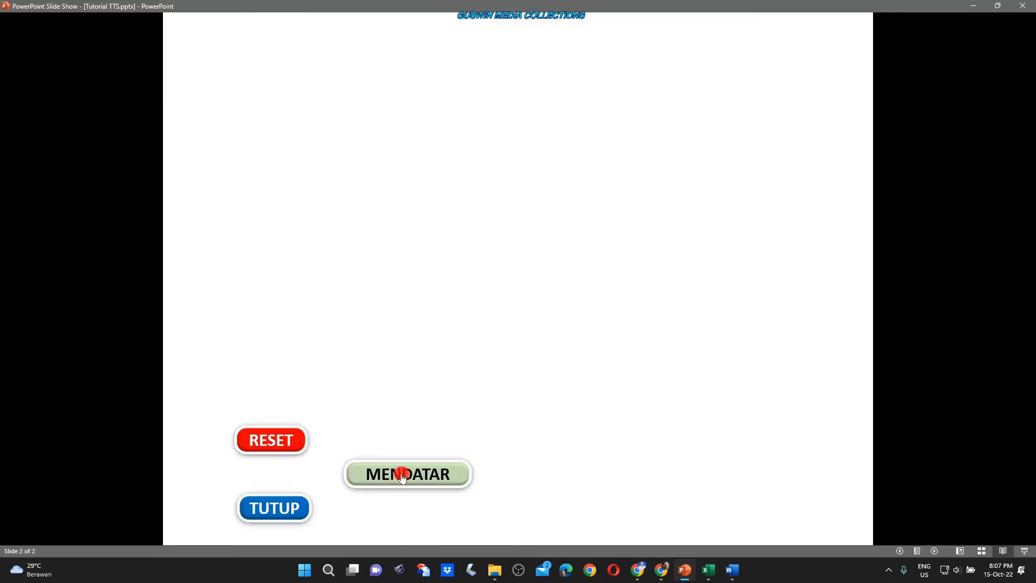
{"action": "left_click", "coordinate": [401, 476]}
{"action": "left_click", "coordinate": [298, 478]}
{"action": "key", "text": "Escape"}
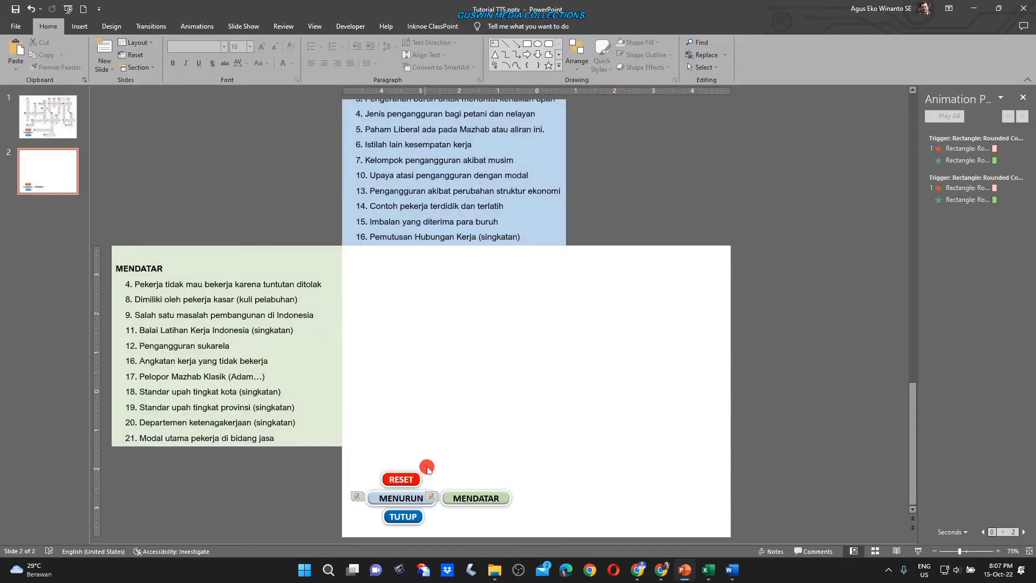
{"action": "left_click", "coordinate": [27, 131]}
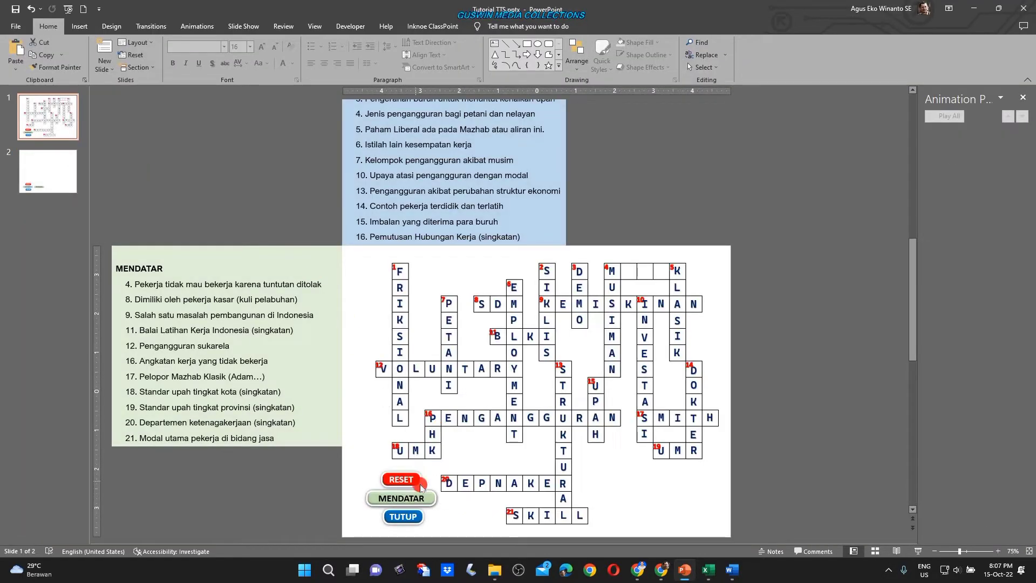
{"action": "left_click", "coordinate": [78, 178]}
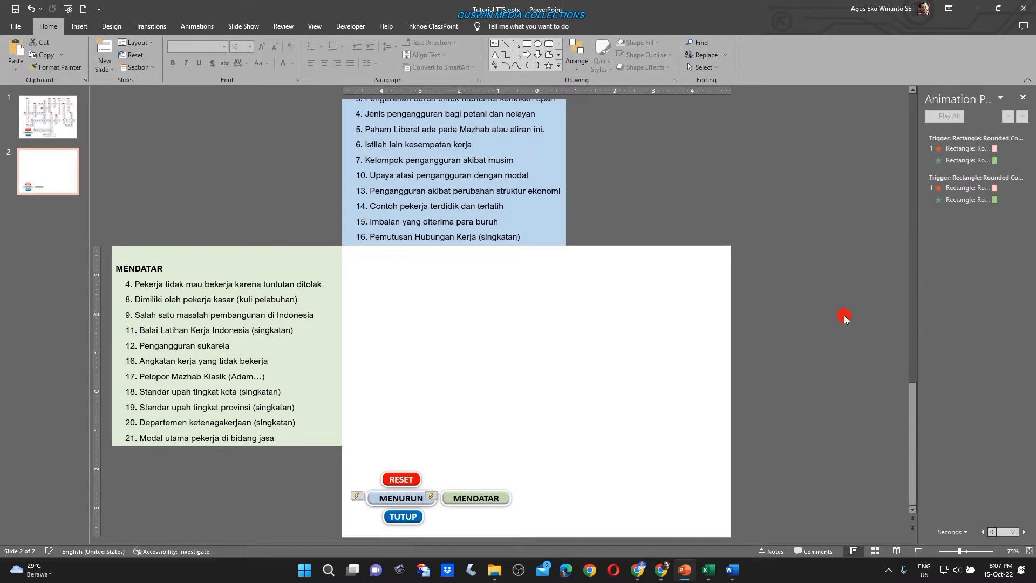
{"action": "left_click", "coordinate": [458, 189]}
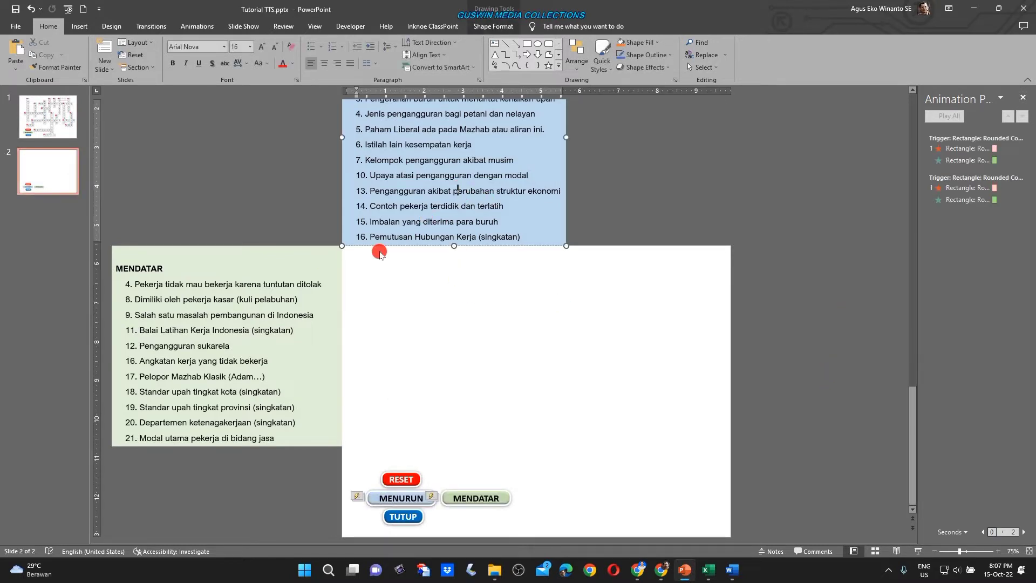
{"action": "left_click", "coordinate": [796, 317]}
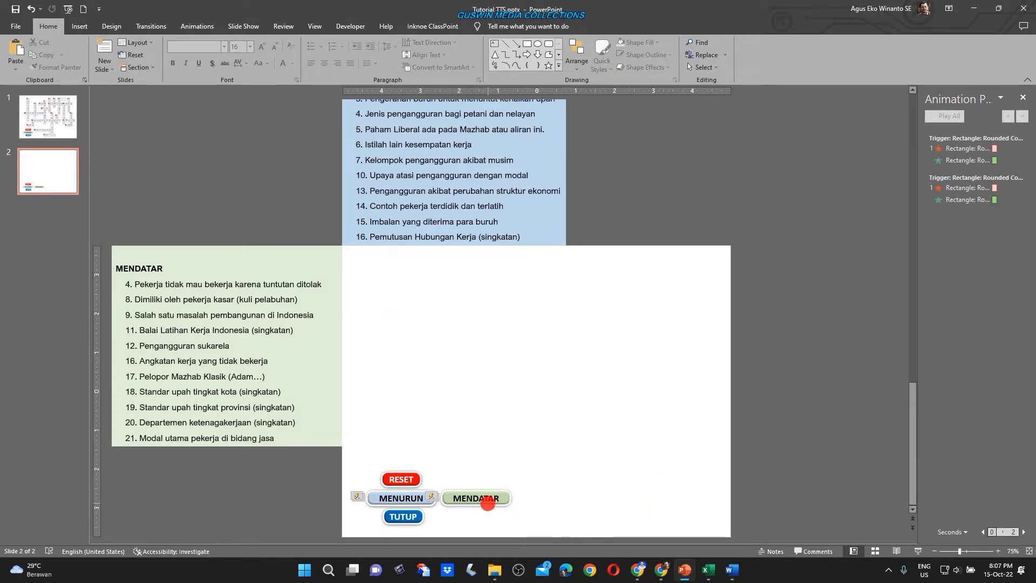
{"action": "left_click", "coordinate": [487, 501]}
{"action": "left_click", "coordinate": [489, 508]}
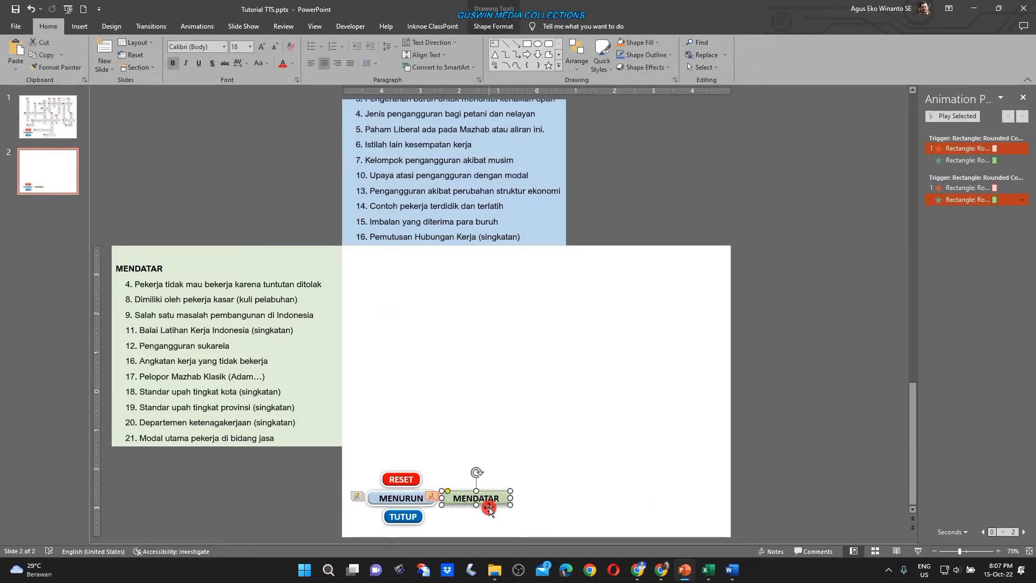
{"action": "left_click", "coordinate": [240, 352]}
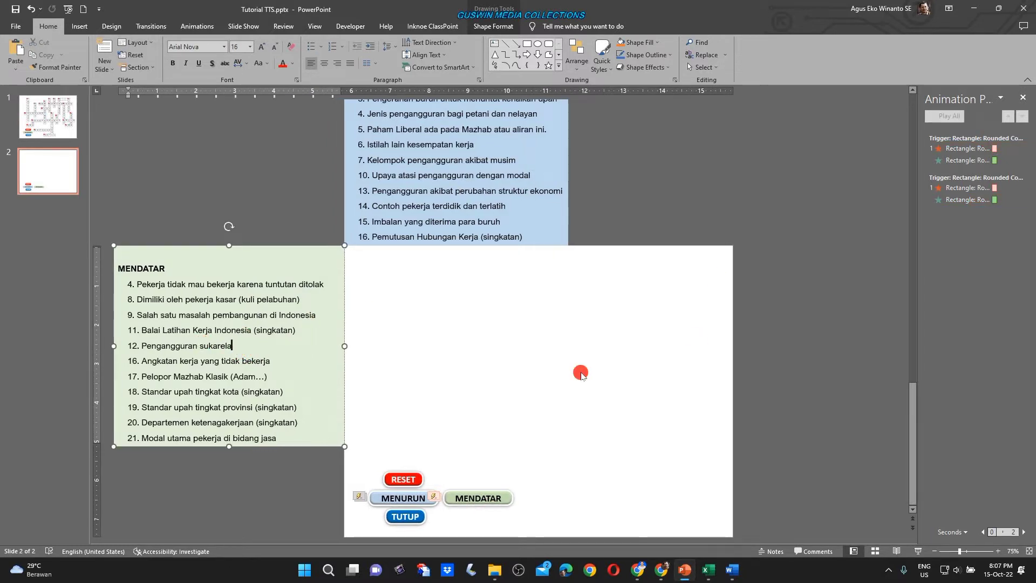
{"action": "key", "text": "Escape"}
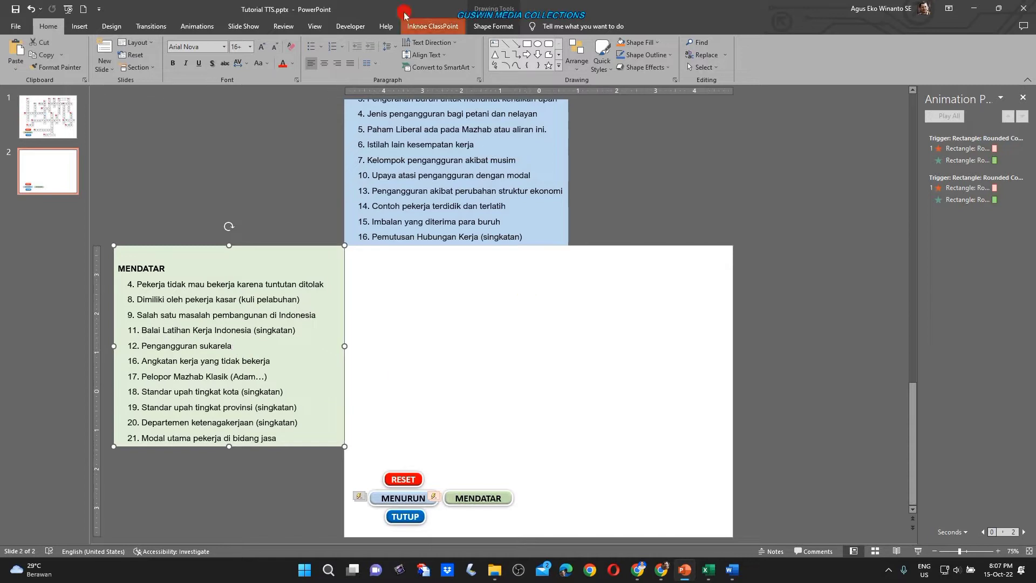
Add a Right motion path to the MENDATAR clue panel and drag its end toward the slide middle.
{"action": "left_click", "coordinate": [197, 26]}
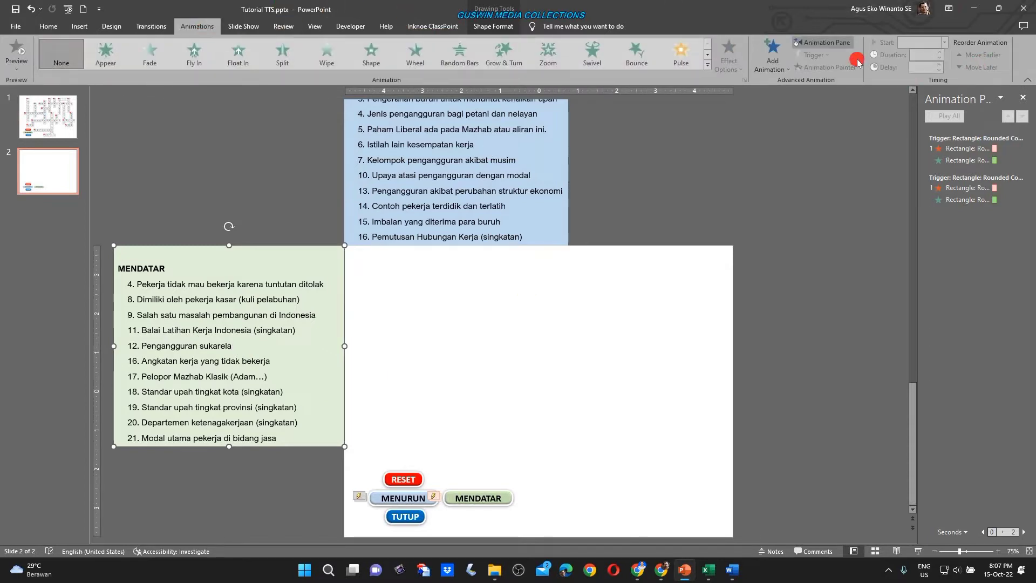
{"action": "left_click", "coordinate": [779, 68]}
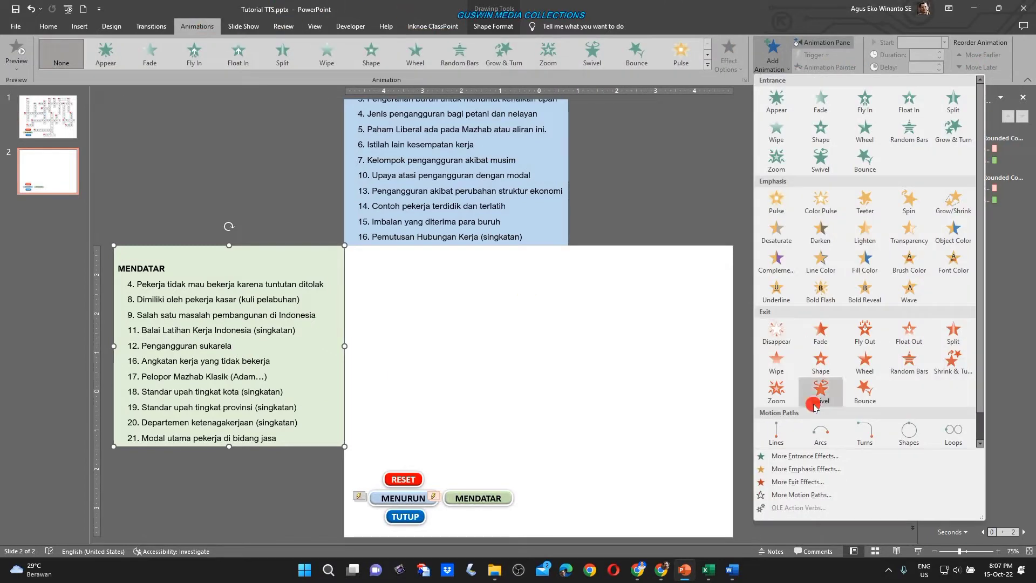
{"action": "left_click", "coordinate": [801, 494]}
{"action": "scroll", "coordinate": [566, 325], "scroll_direction": "down", "scroll_amount": 1}
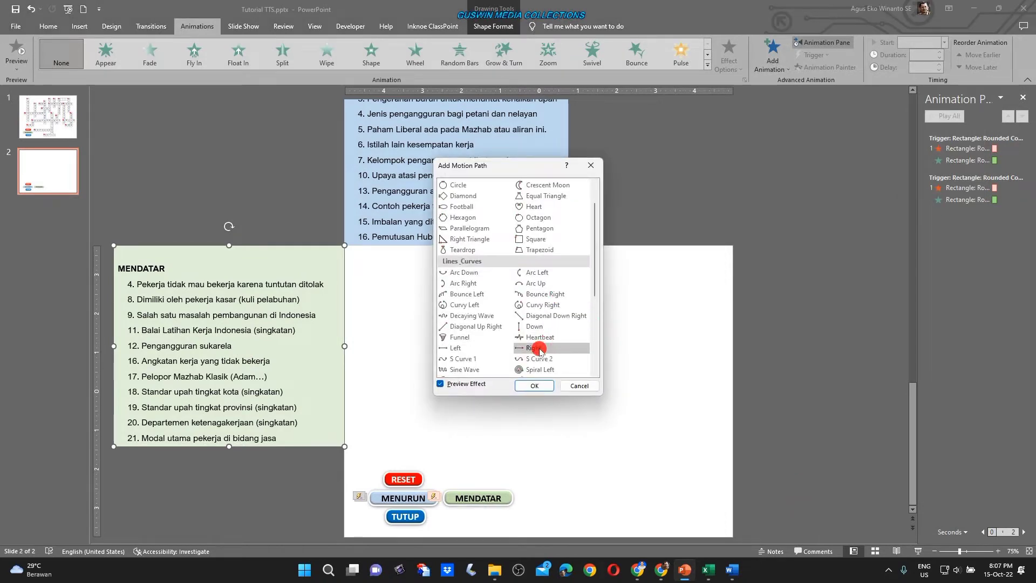
{"action": "left_click", "coordinate": [539, 348]}
{"action": "left_click", "coordinate": [534, 385]}
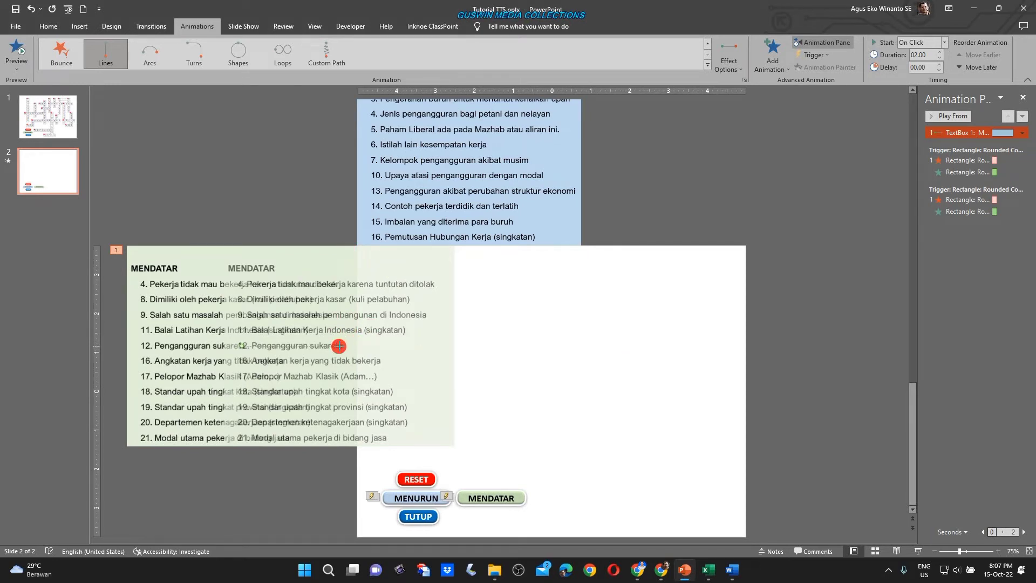
{"action": "left_click_drag", "start_coordinate": [339, 346], "coordinate": [459, 346]}
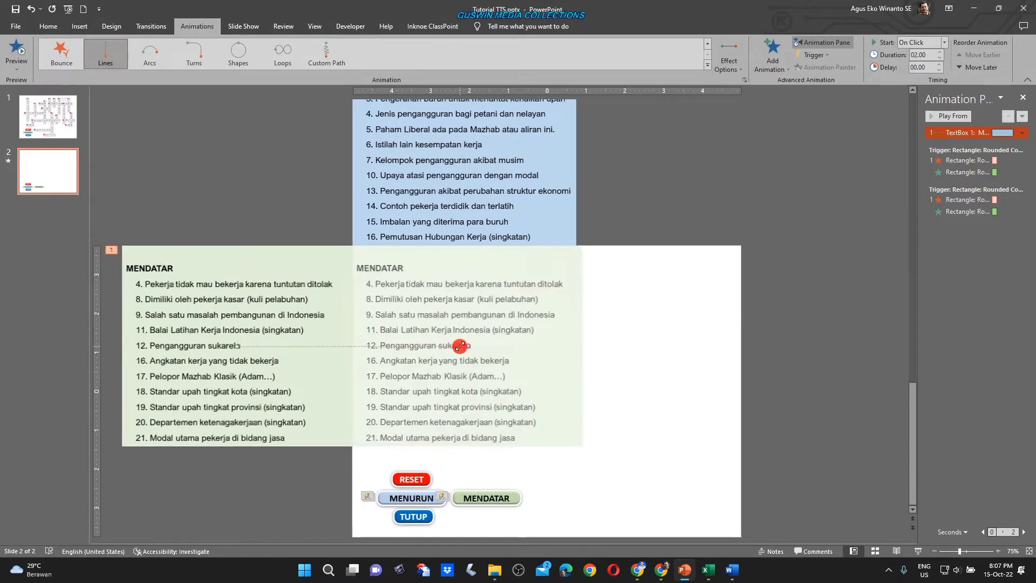
{"action": "left_click", "coordinate": [682, 369]}
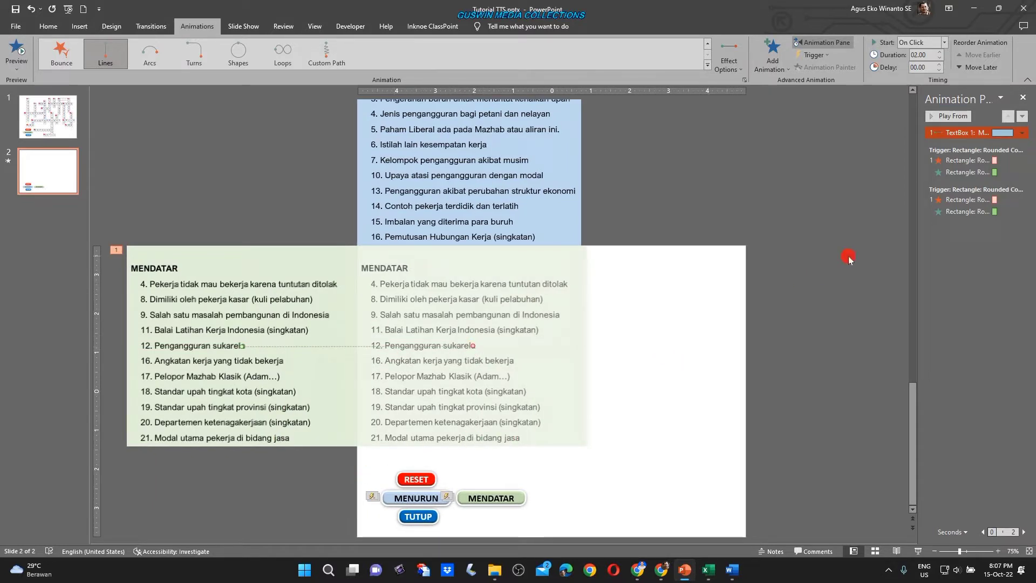
{"action": "left_click", "coordinate": [805, 221]}
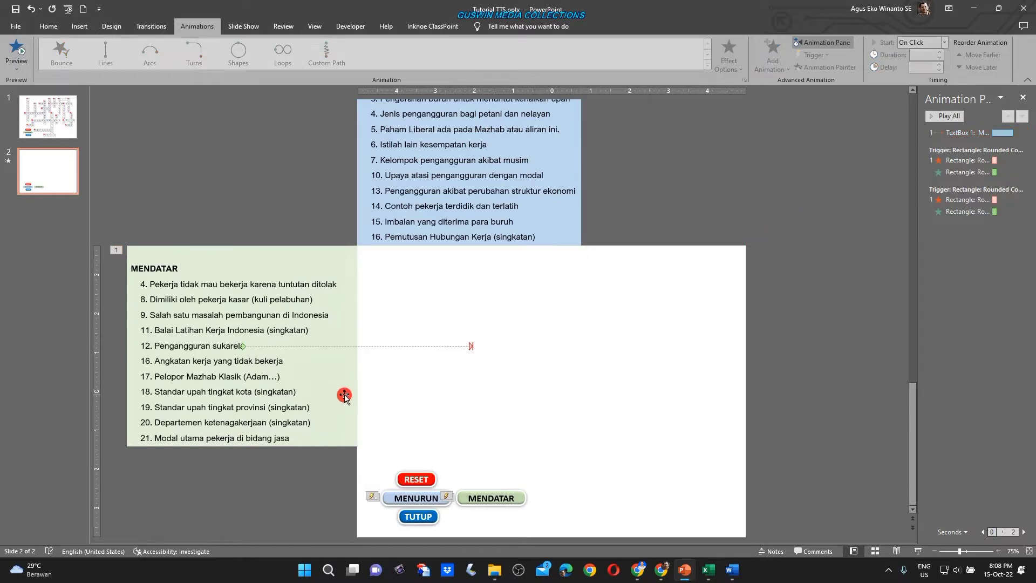
{"action": "left_click", "coordinate": [344, 395]}
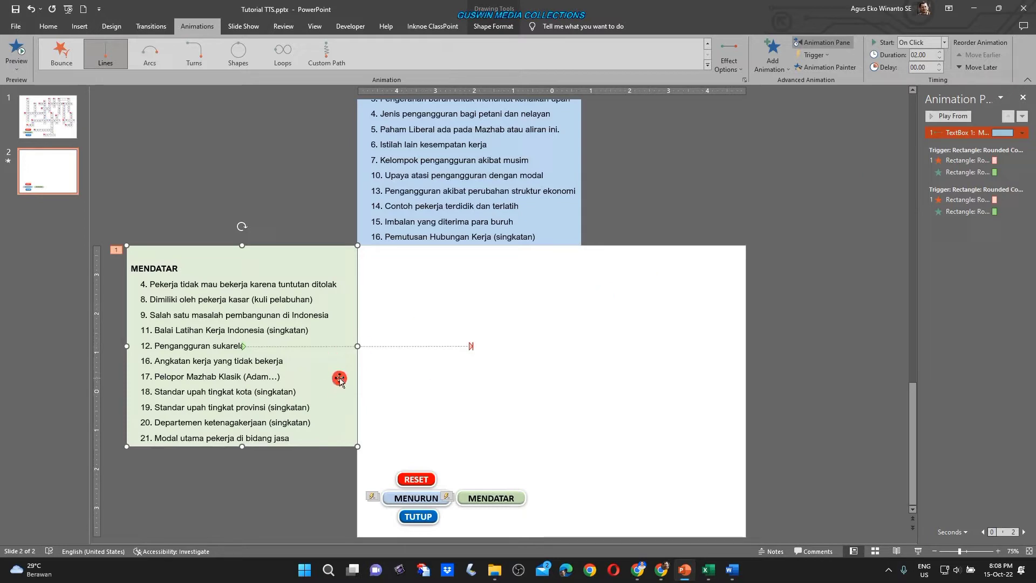
Add a Wipe entrance effect from the left to the MENDATAR clue panel.
{"action": "left_click", "coordinate": [772, 57]}
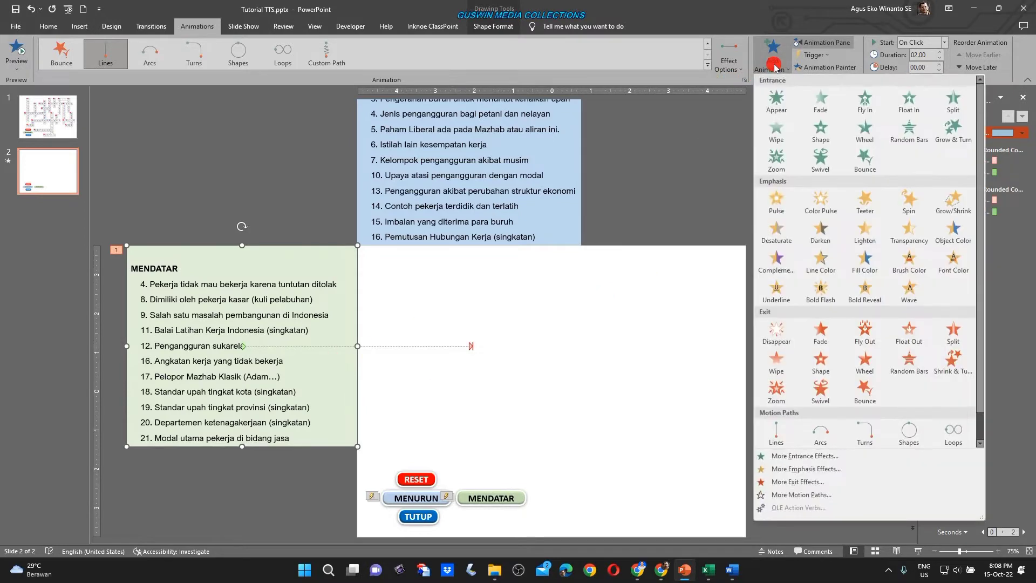
{"action": "left_click", "coordinate": [797, 456]}
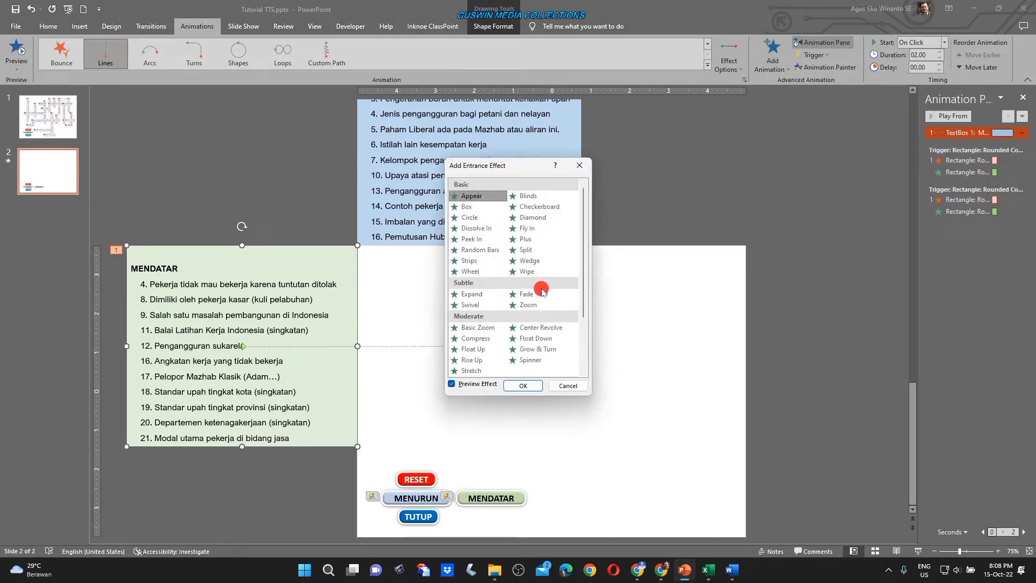
{"action": "left_click", "coordinate": [527, 271]}
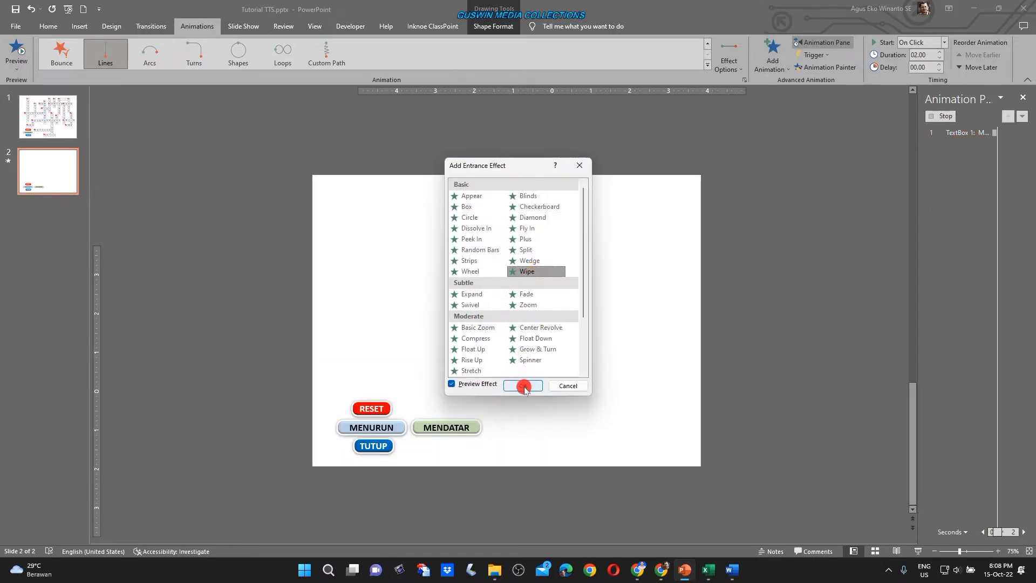
{"action": "left_click", "coordinate": [523, 385]}
{"action": "left_click", "coordinate": [729, 54]}
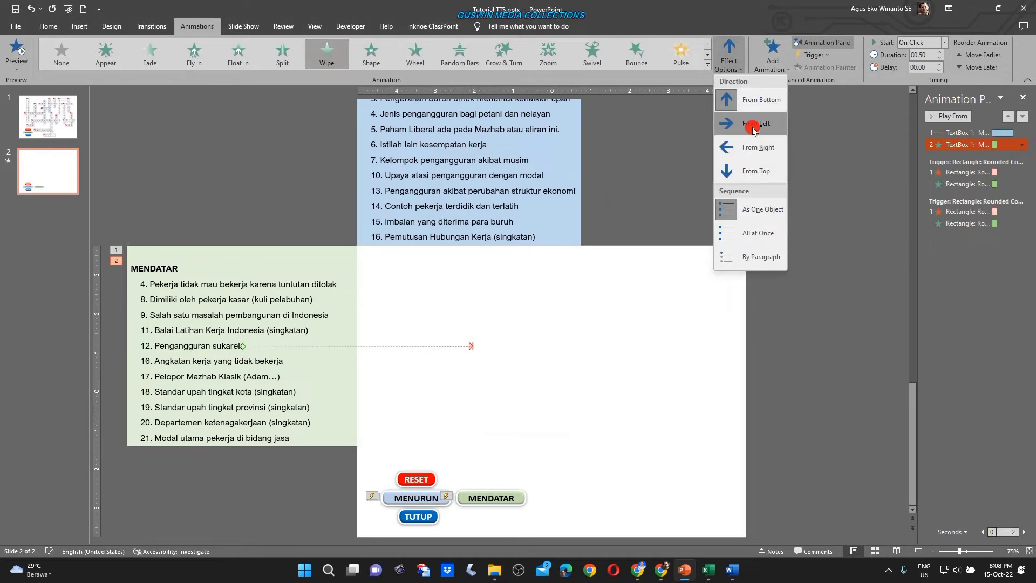
{"action": "left_click", "coordinate": [753, 128]}
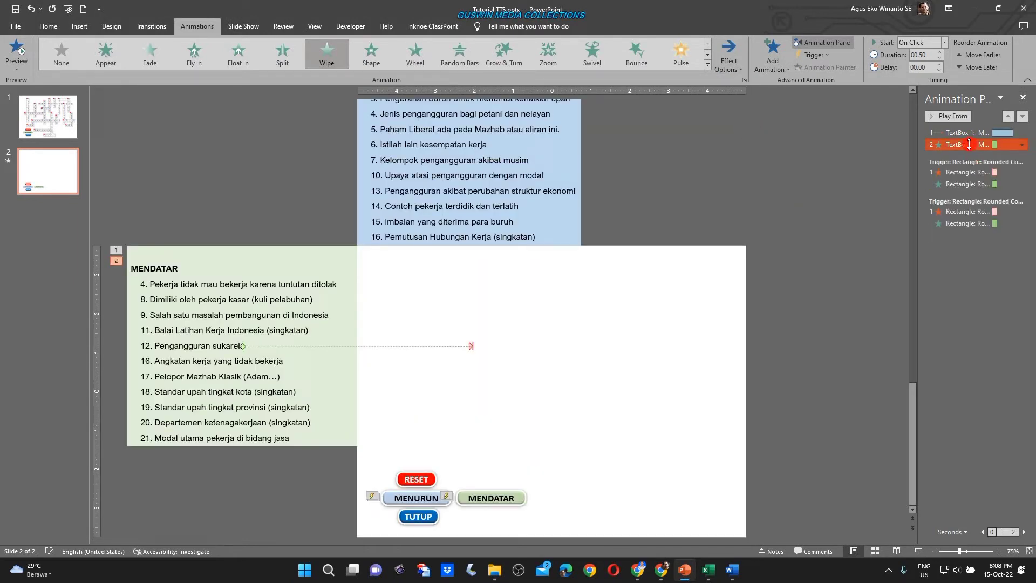
Move the Wipe ahead of the motion path and set the path to Start With Previous.
{"action": "left_click_drag", "start_coordinate": [973, 133], "coordinate": [973, 132]}
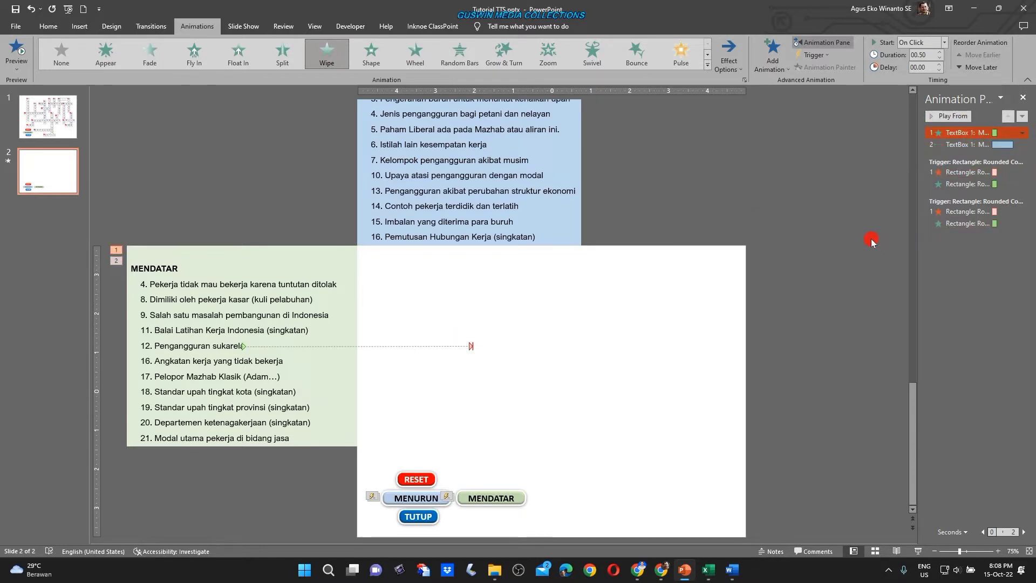
{"action": "left_click", "coordinate": [968, 145]}
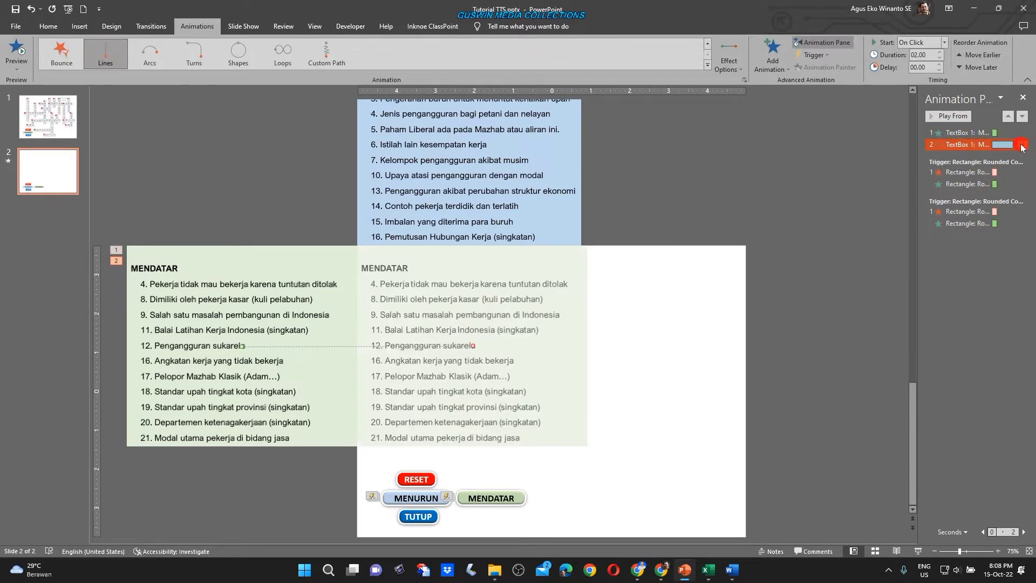
{"action": "left_click", "coordinate": [1021, 144]}
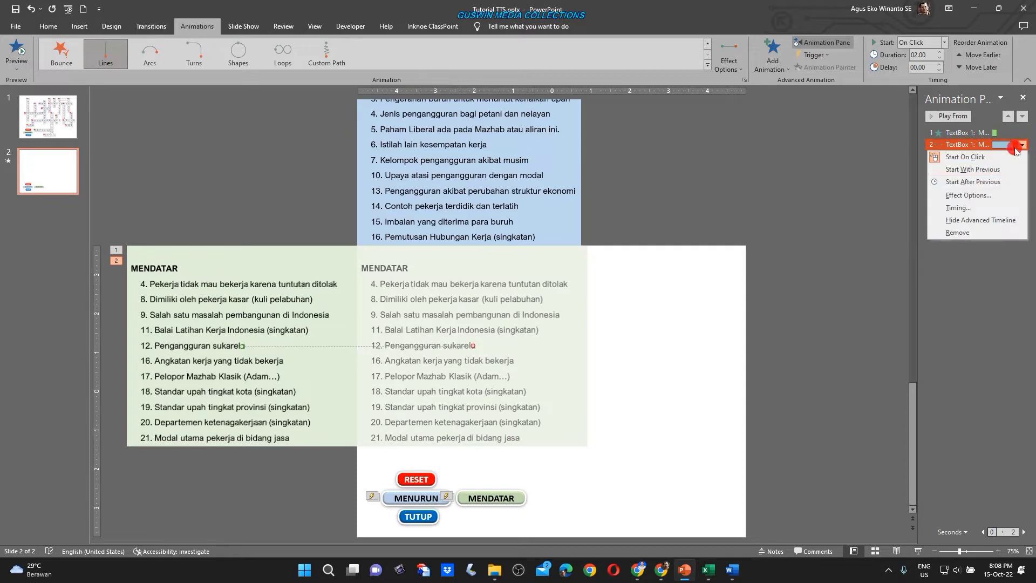
{"action": "left_click", "coordinate": [968, 170]}
{"action": "left_click", "coordinate": [891, 201]}
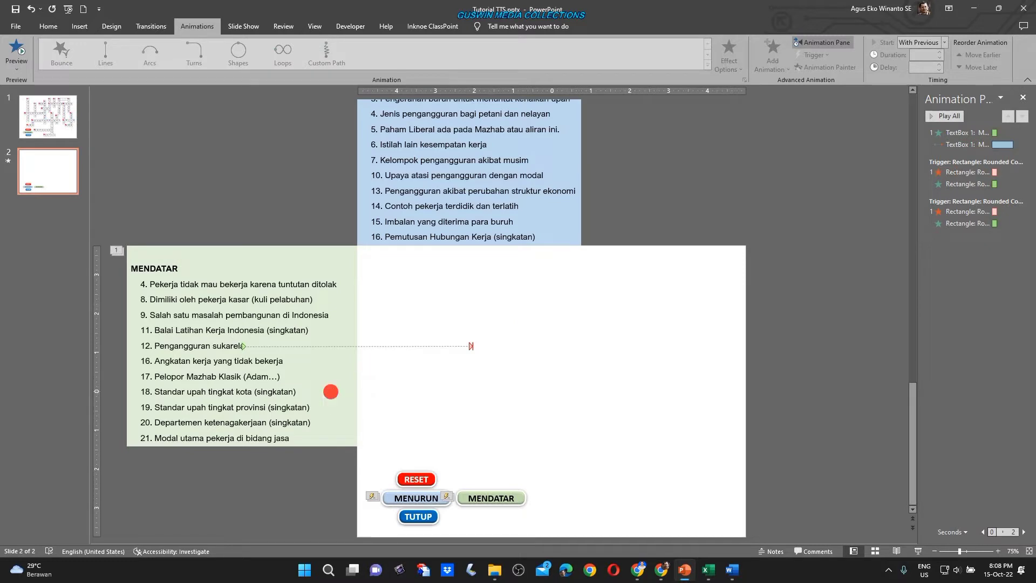
{"action": "left_click", "coordinate": [336, 392]}
Inspect the trigger animations on the MENDATAR and MENURUN buttons.
{"action": "left_click", "coordinate": [331, 447]}
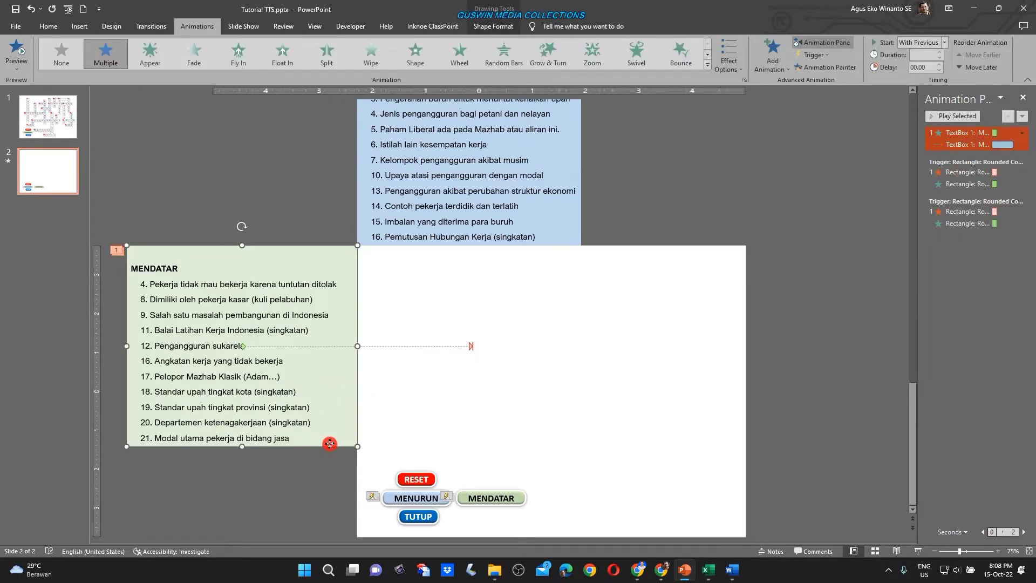
{"action": "left_click", "coordinate": [498, 504]}
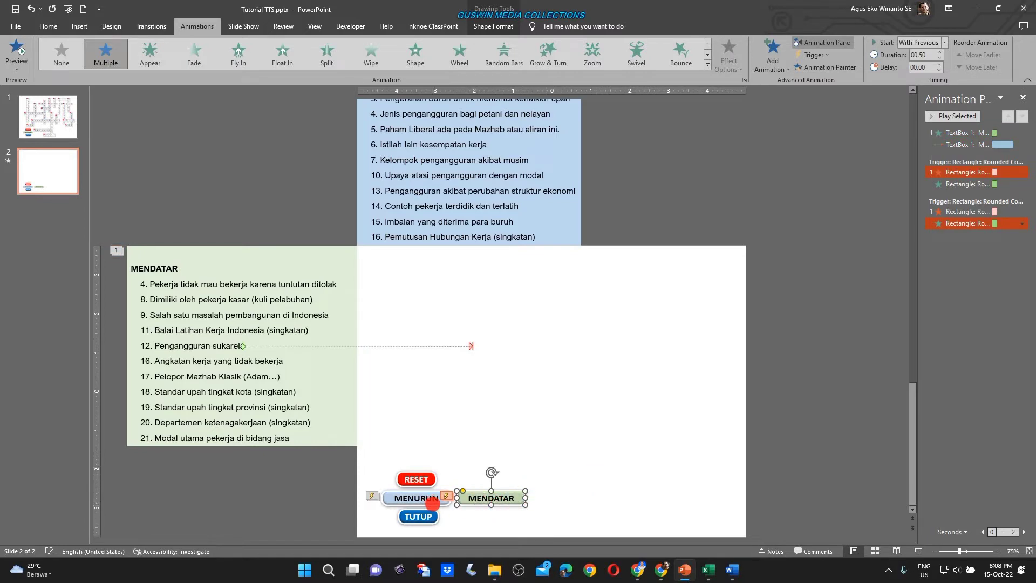
{"action": "left_click", "coordinate": [431, 502]}
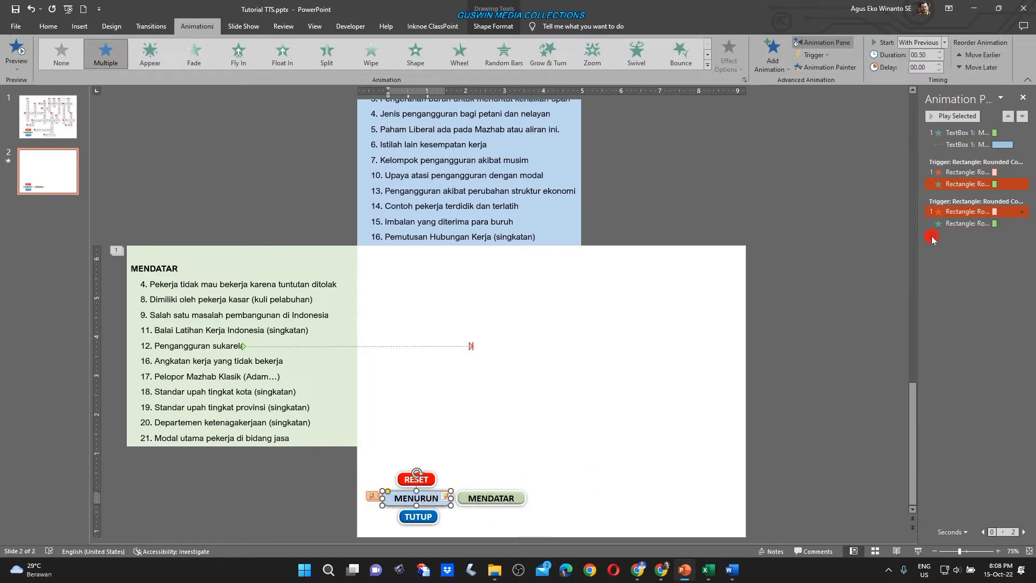
{"action": "left_click", "coordinate": [761, 384]}
{"action": "left_click", "coordinate": [439, 501]}
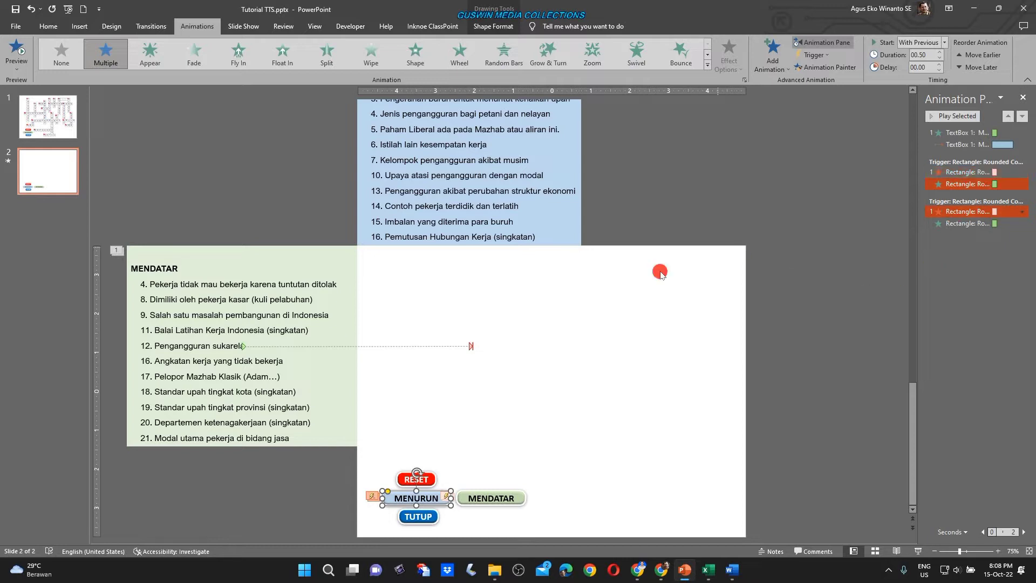
Move the MENDATAR panel's animations into the first trigger group, starting With Previous.
{"action": "left_click", "coordinate": [343, 392]}
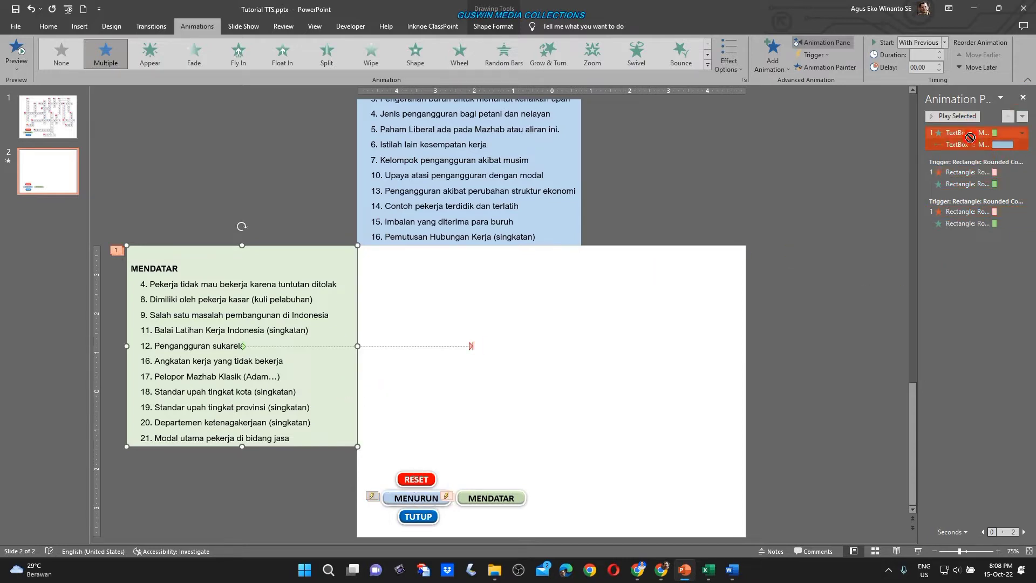
{"action": "left_click_drag", "start_coordinate": [969, 137], "coordinate": [954, 190]}
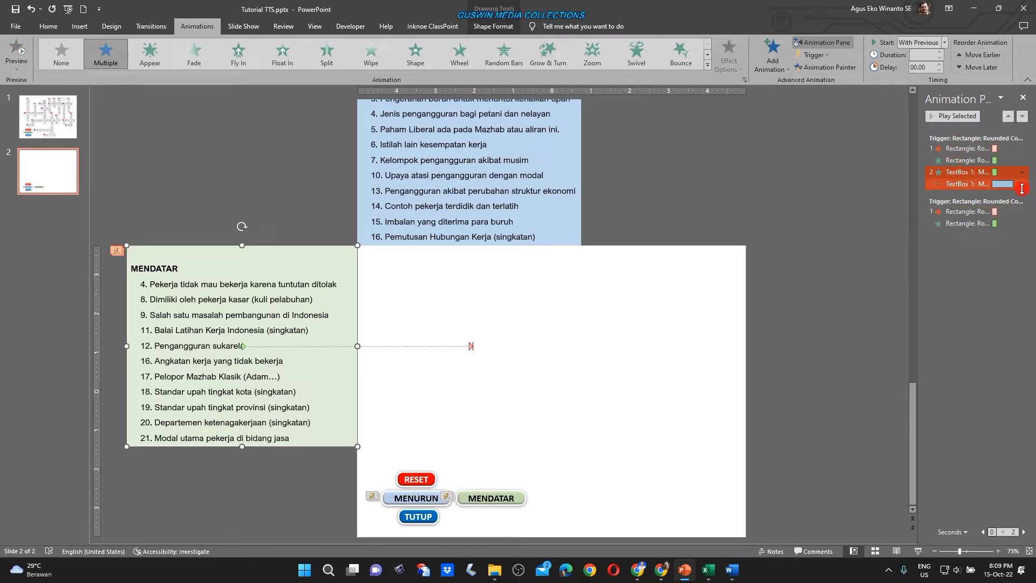
{"action": "left_click", "coordinate": [1022, 173]}
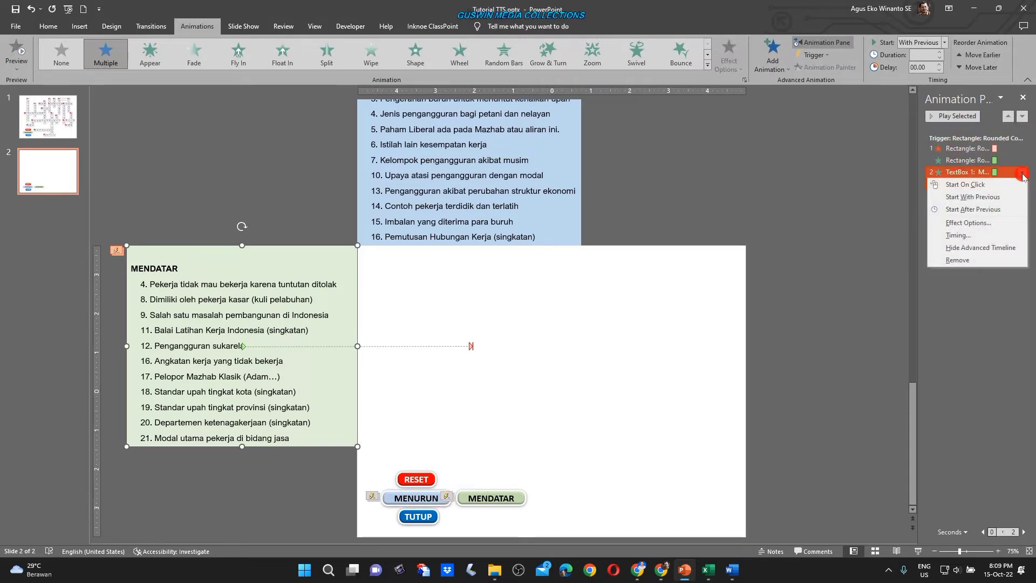
{"action": "left_click", "coordinate": [984, 199]}
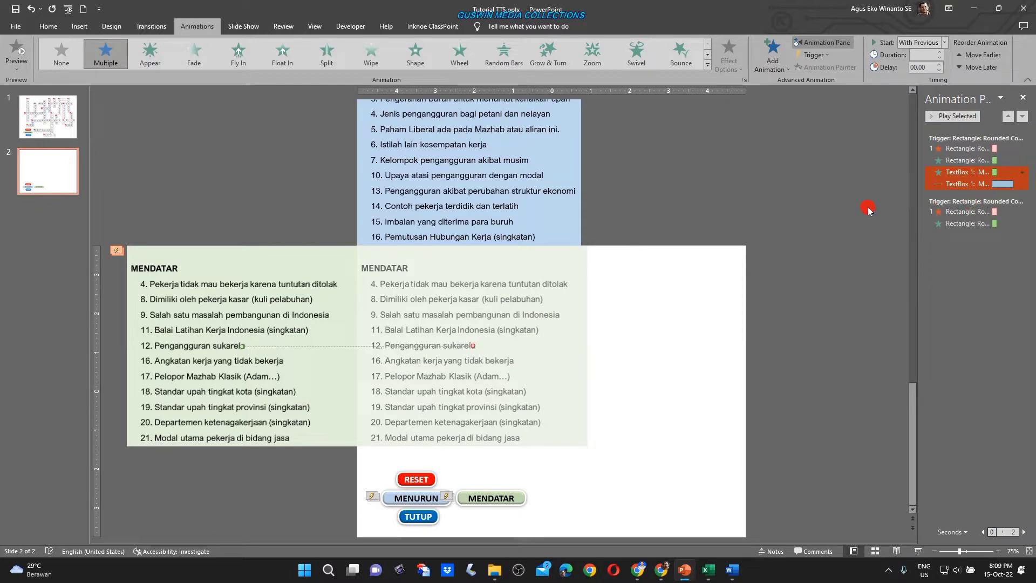
{"action": "left_click", "coordinate": [896, 550]}
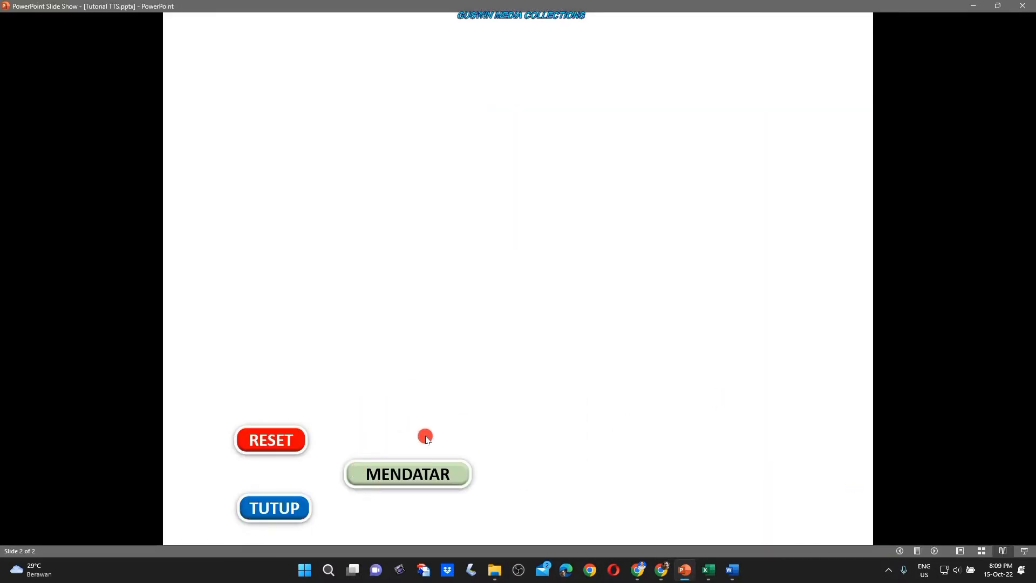
{"action": "left_click", "coordinate": [425, 475]}
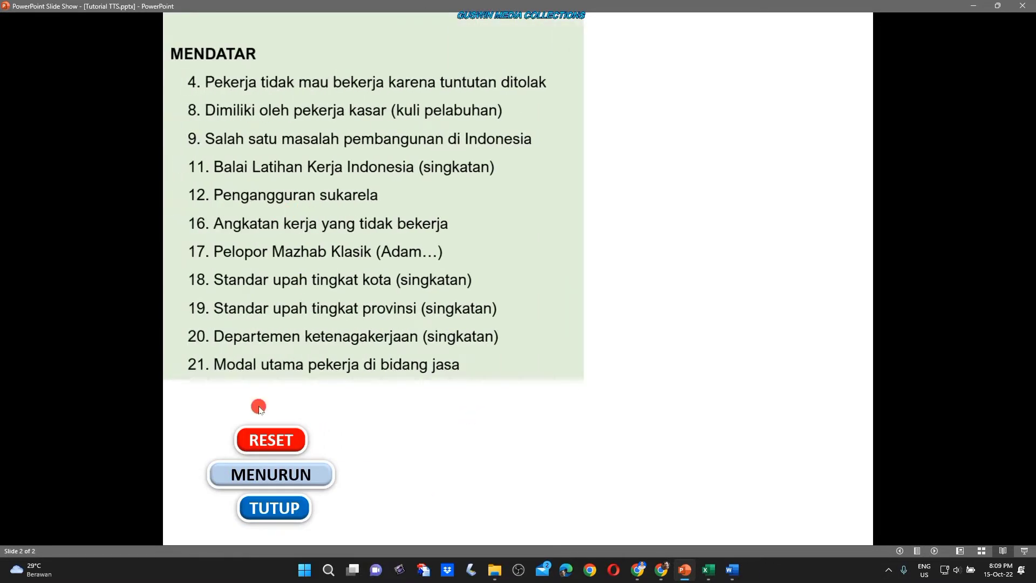
{"action": "left_click", "coordinate": [280, 477]}
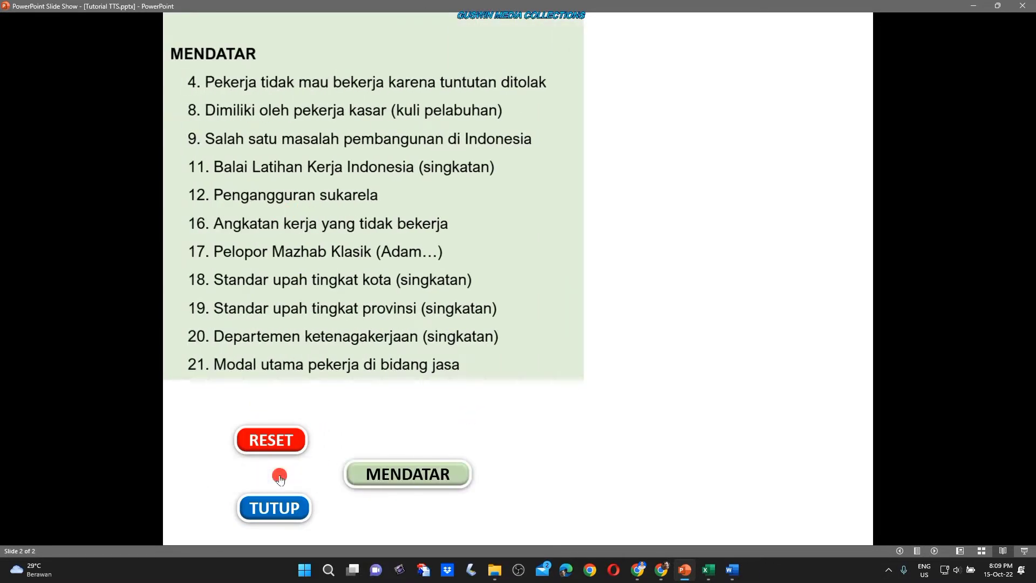
{"action": "left_click", "coordinate": [407, 474]}
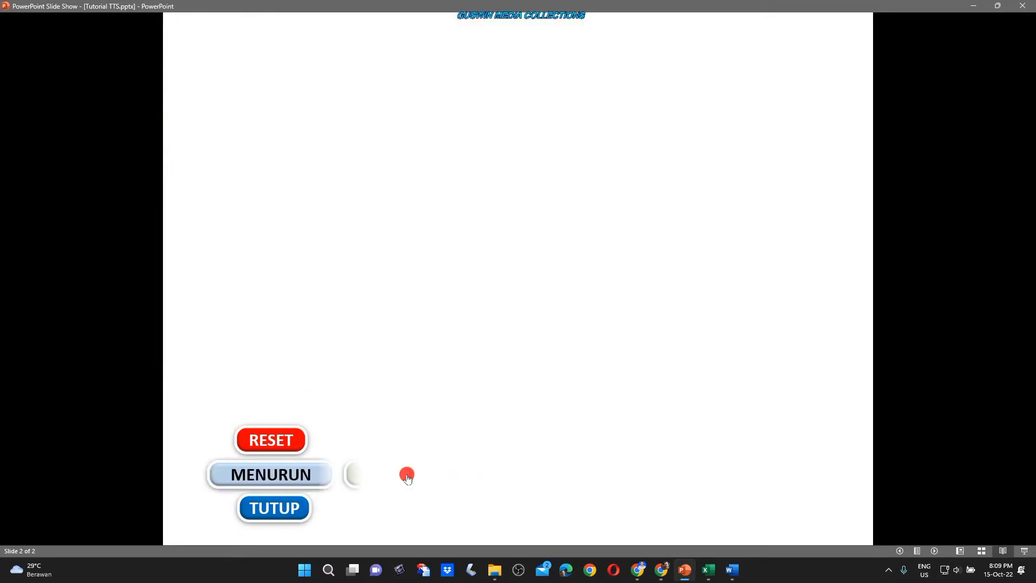
{"action": "key", "text": "Escape"}
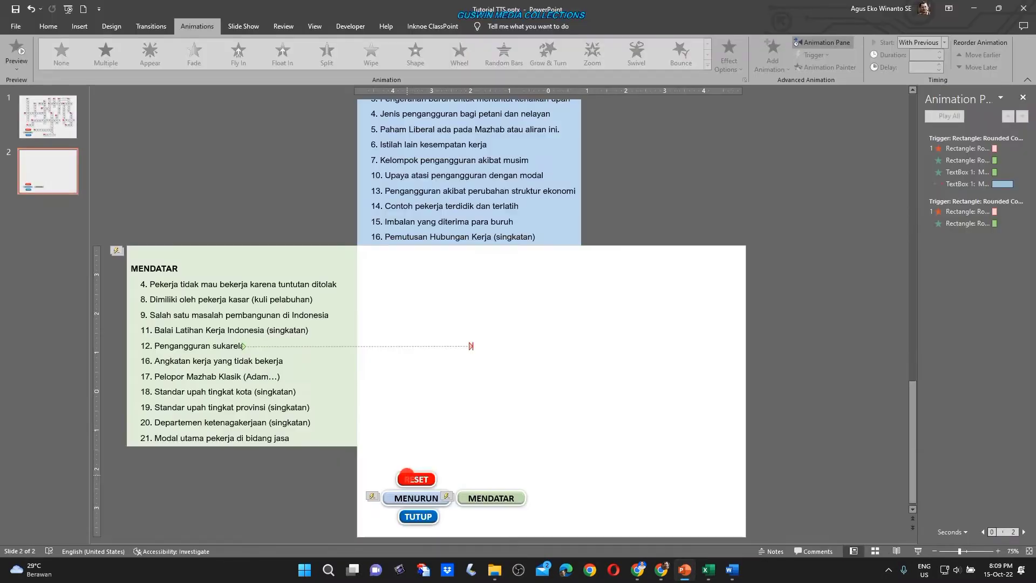
Add a Left line motion path to the MENDATAR panel and drag its end point rightward.
{"action": "left_click", "coordinate": [342, 440]}
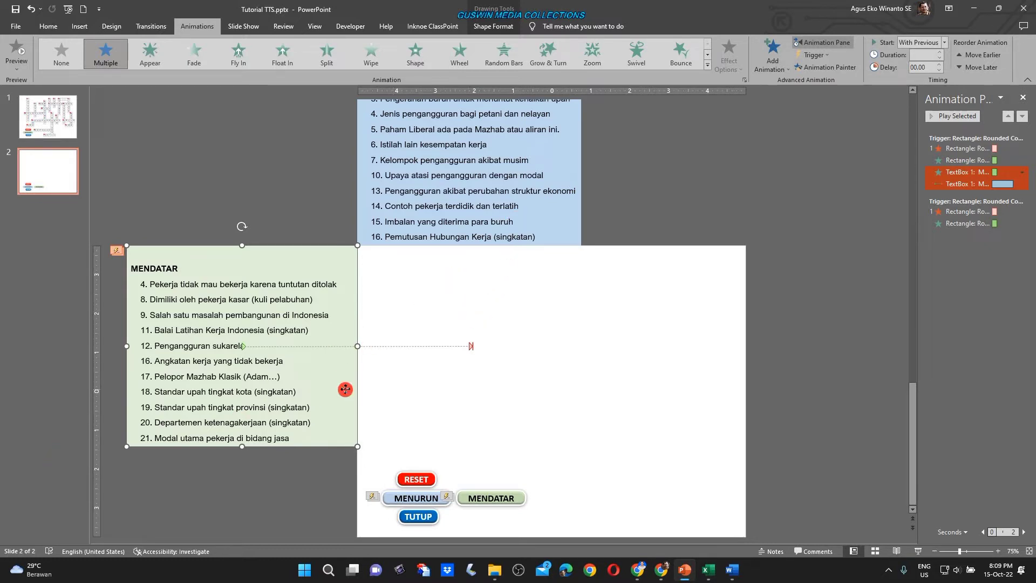
{"action": "left_click", "coordinate": [781, 68]}
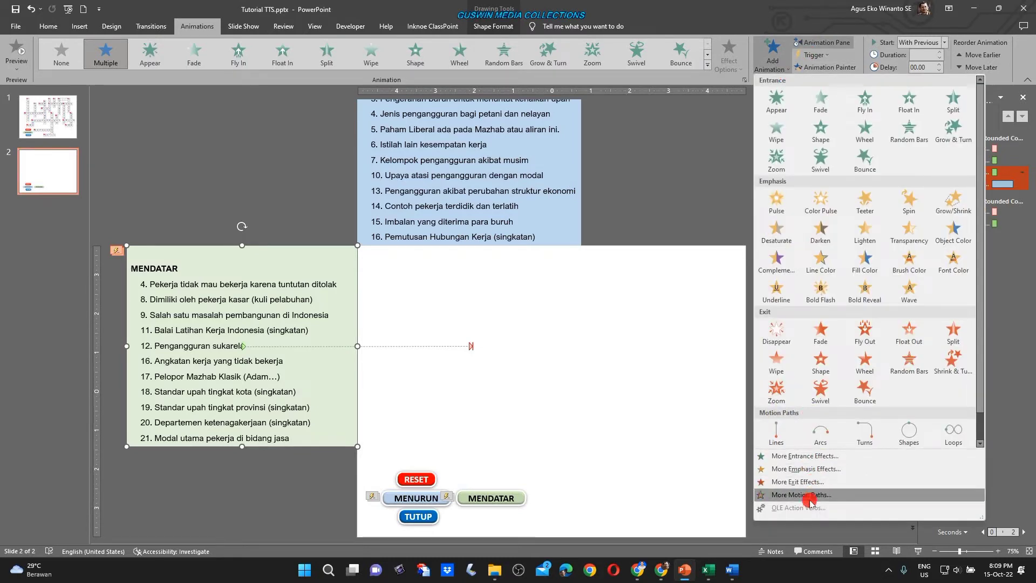
{"action": "left_click", "coordinate": [802, 494]}
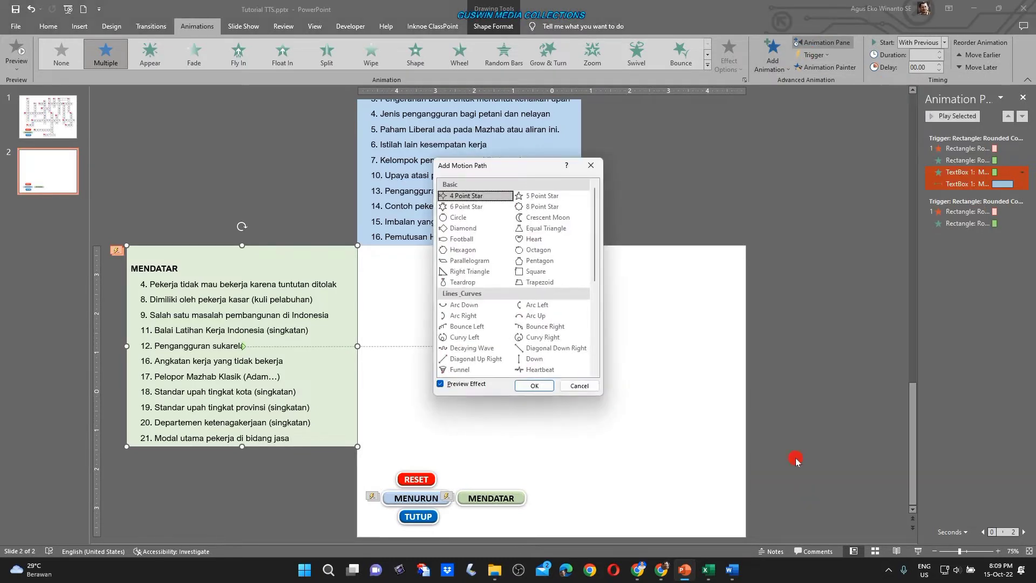
{"action": "scroll", "coordinate": [548, 340], "scroll_direction": "down", "scroll_amount": 2}
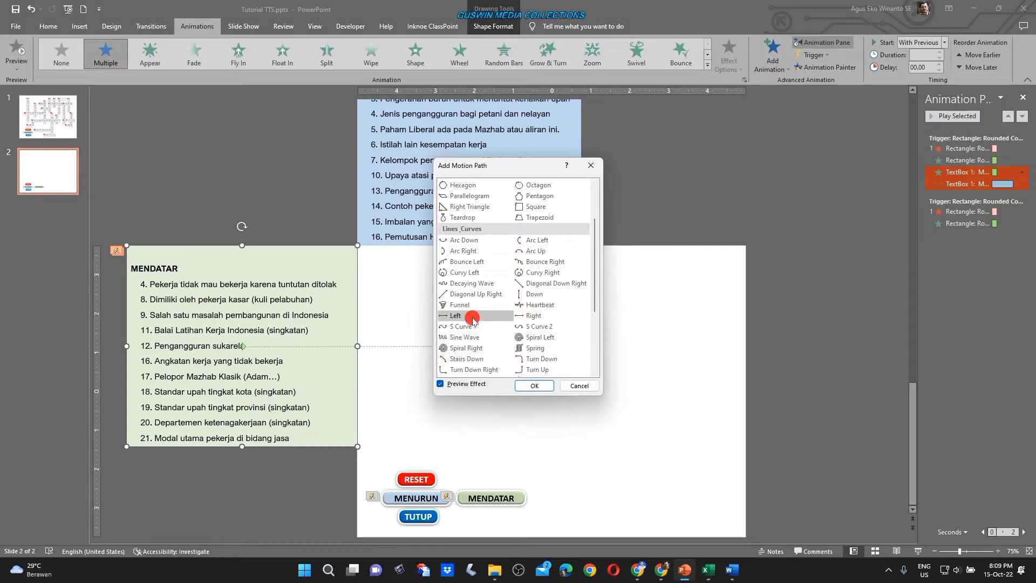
{"action": "left_click", "coordinate": [479, 317]}
{"action": "left_click", "coordinate": [534, 385]}
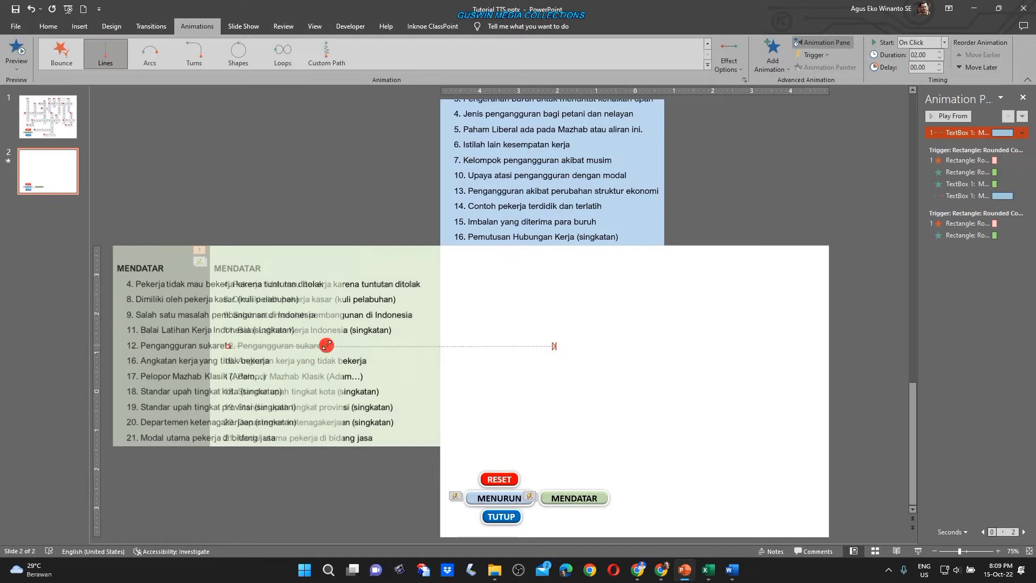
{"action": "left_click_drag", "start_coordinate": [327, 344], "coordinate": [554, 346]}
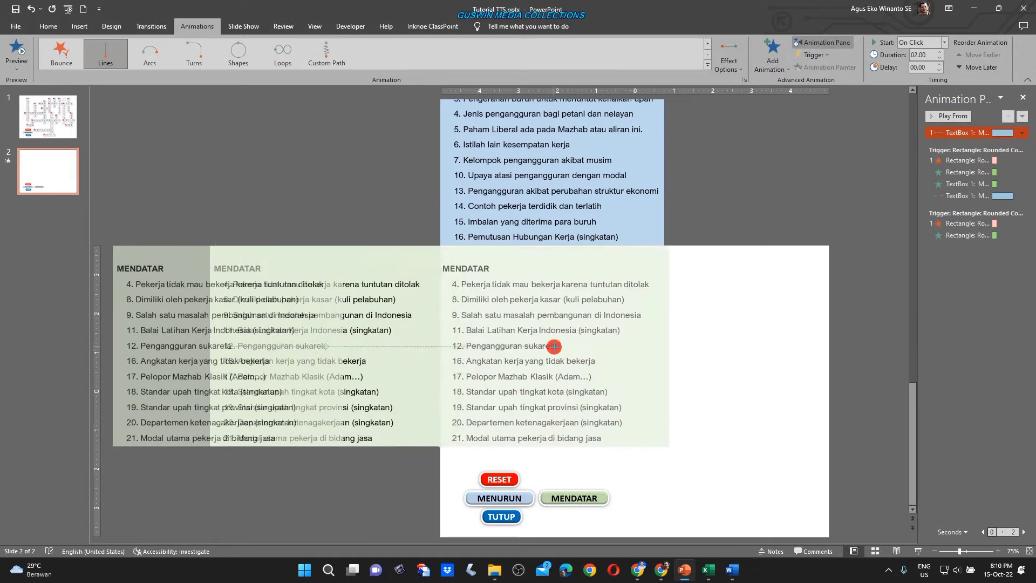
{"action": "left_click_drag", "start_coordinate": [554, 346], "coordinate": [555, 346]}
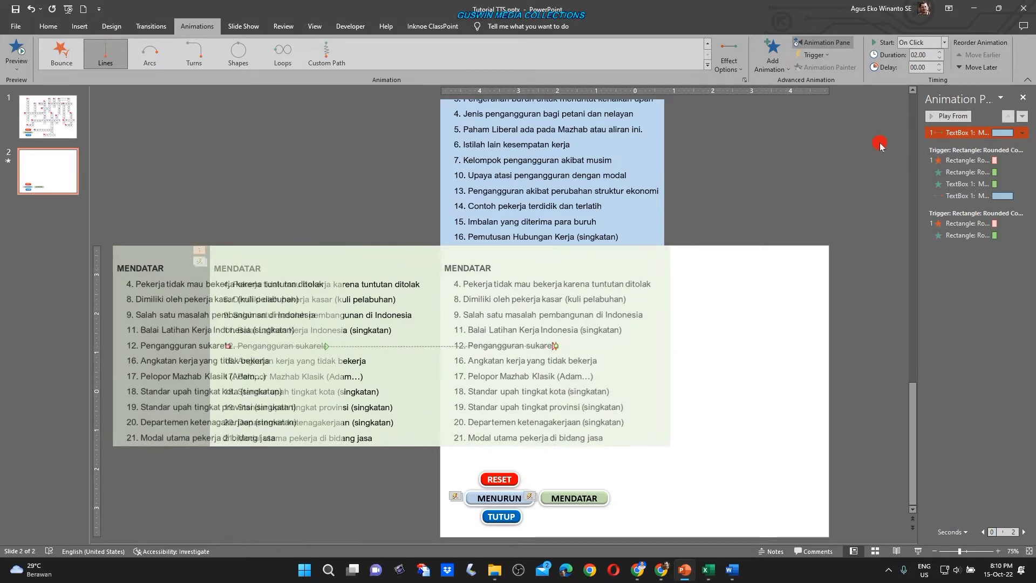
{"action": "left_click", "coordinate": [757, 227]}
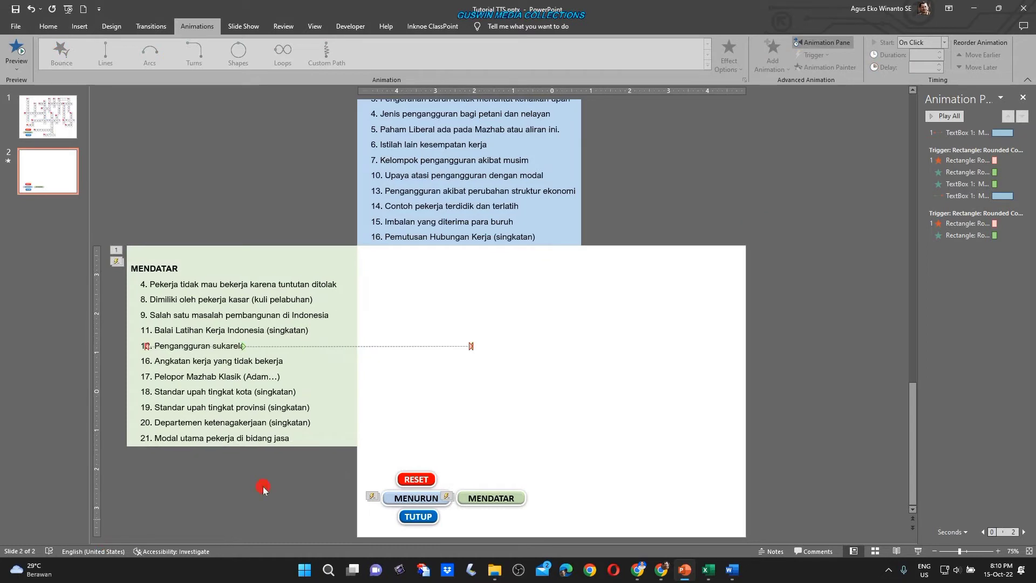
Inspect the trigger animations on the MENDATAR and MENURUN buttons and the clue panel.
{"action": "left_click", "coordinate": [512, 499]}
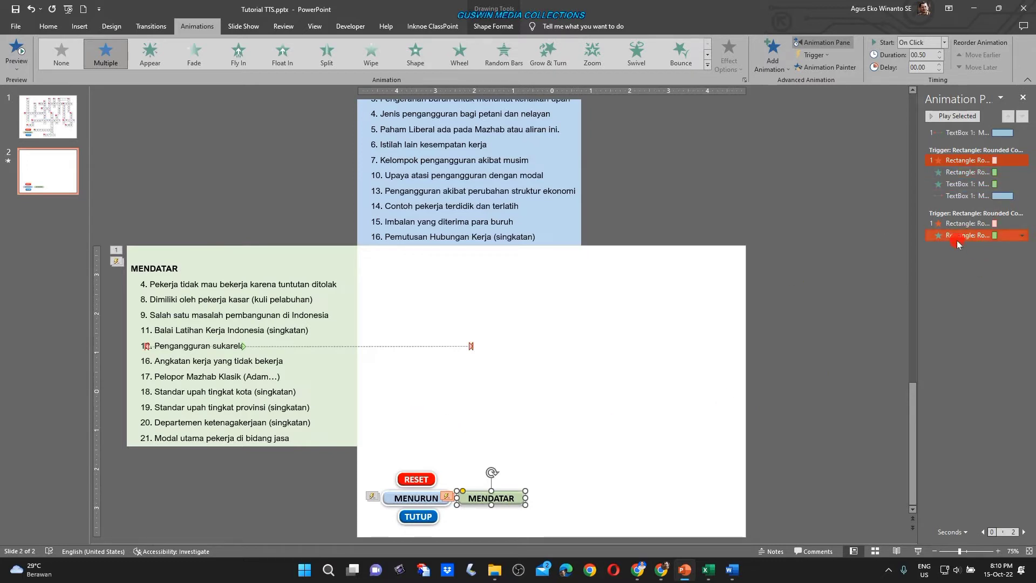
{"action": "left_click", "coordinate": [559, 503]}
{"action": "left_click", "coordinate": [517, 506]}
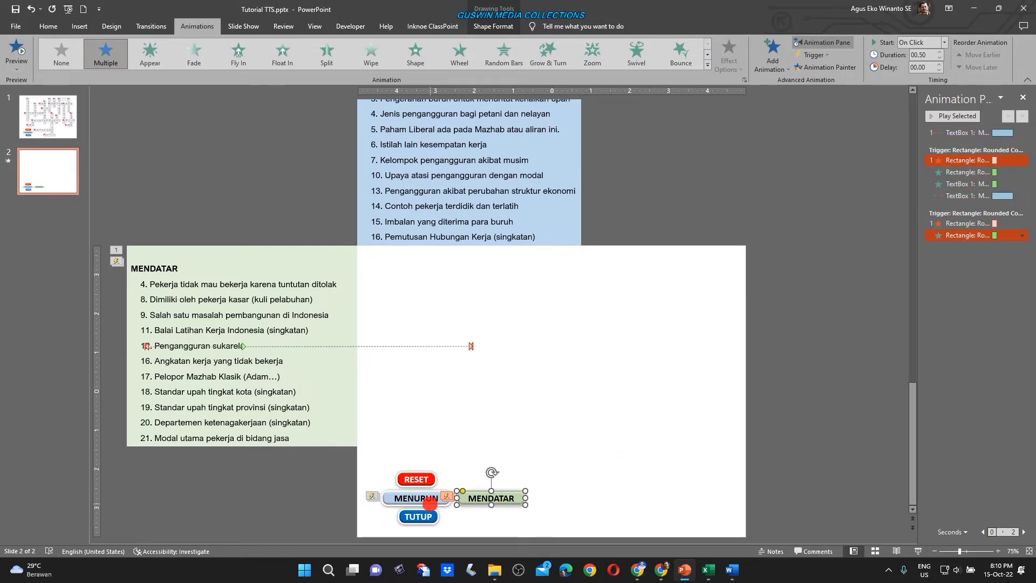
{"action": "left_click", "coordinate": [430, 500]}
{"action": "left_click", "coordinate": [434, 506]}
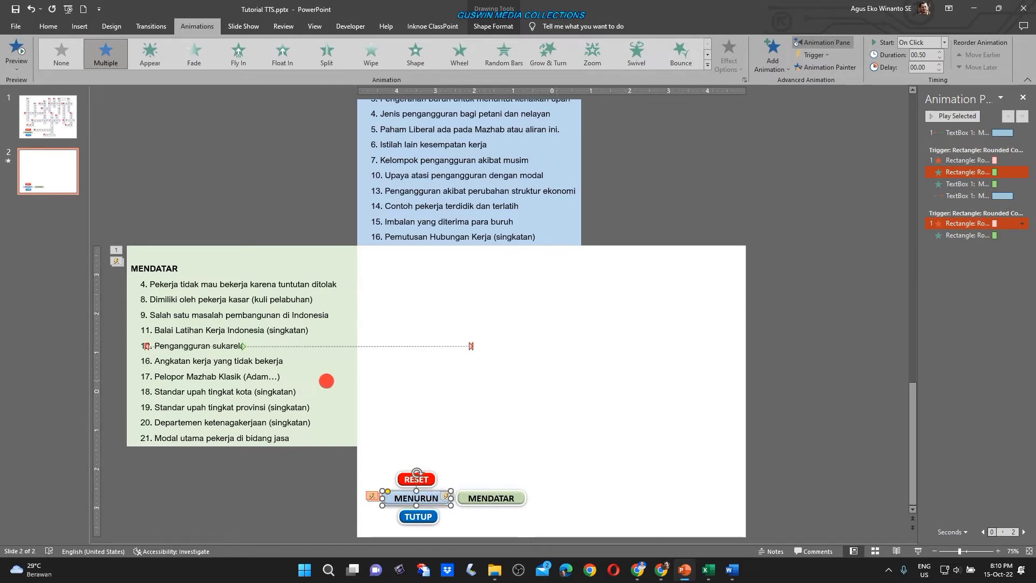
{"action": "left_click", "coordinate": [337, 423]}
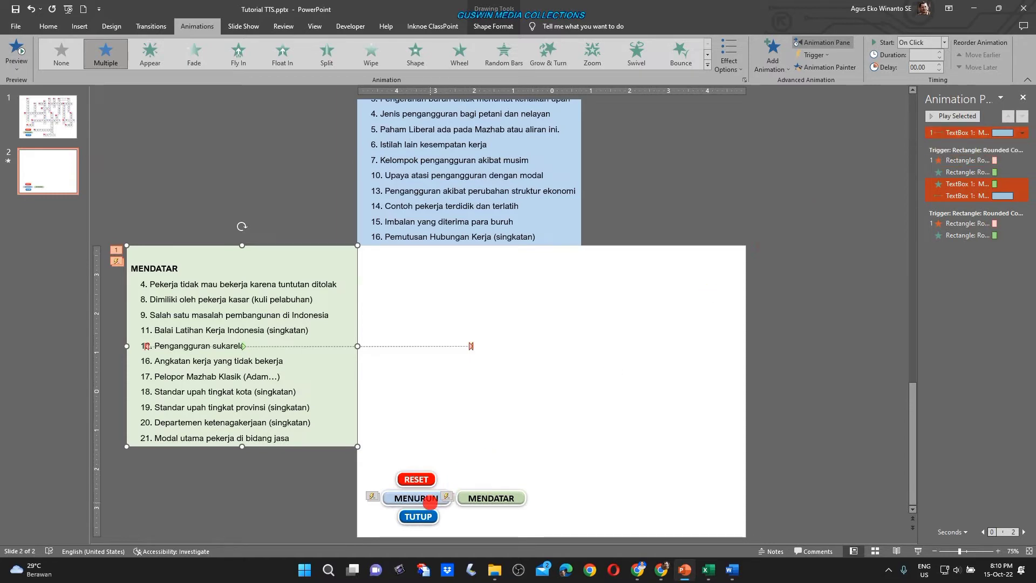
{"action": "left_click", "coordinate": [430, 499]}
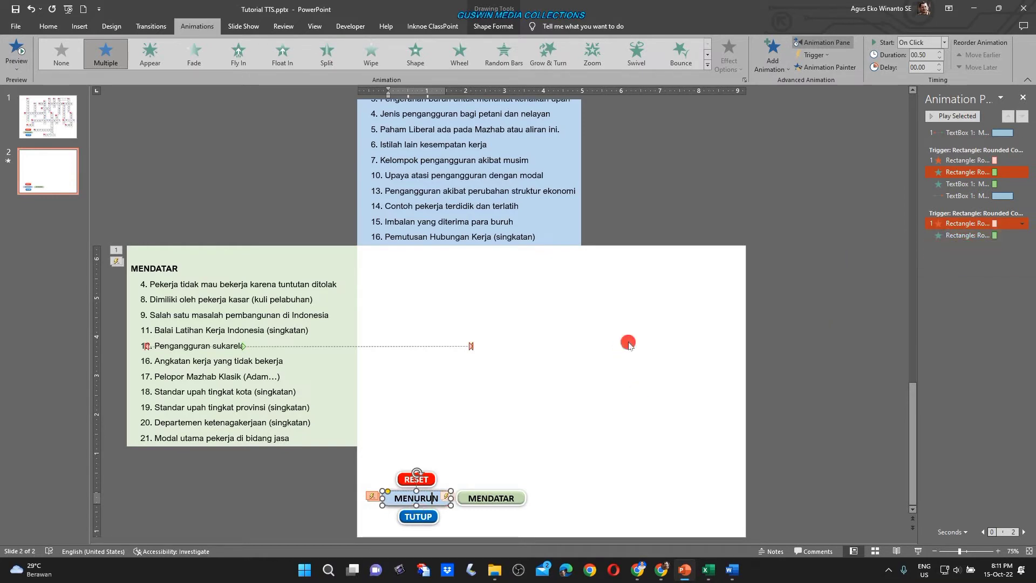
Move the panel's new motion path into the second trigger group, starting With Previous.
{"action": "left_click", "coordinate": [960, 132]}
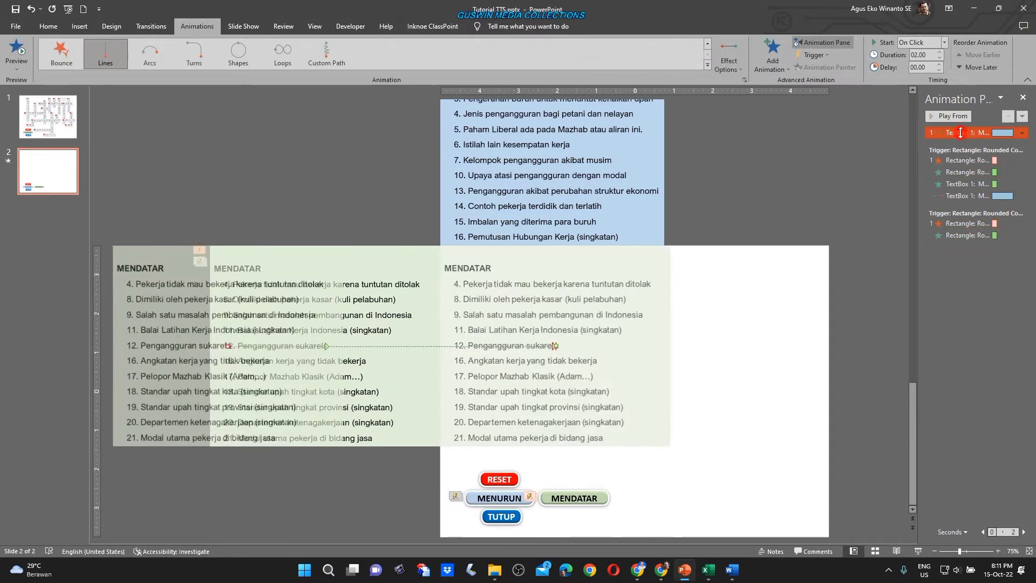
{"action": "left_click_drag", "start_coordinate": [951, 246], "coordinate": [951, 241]}
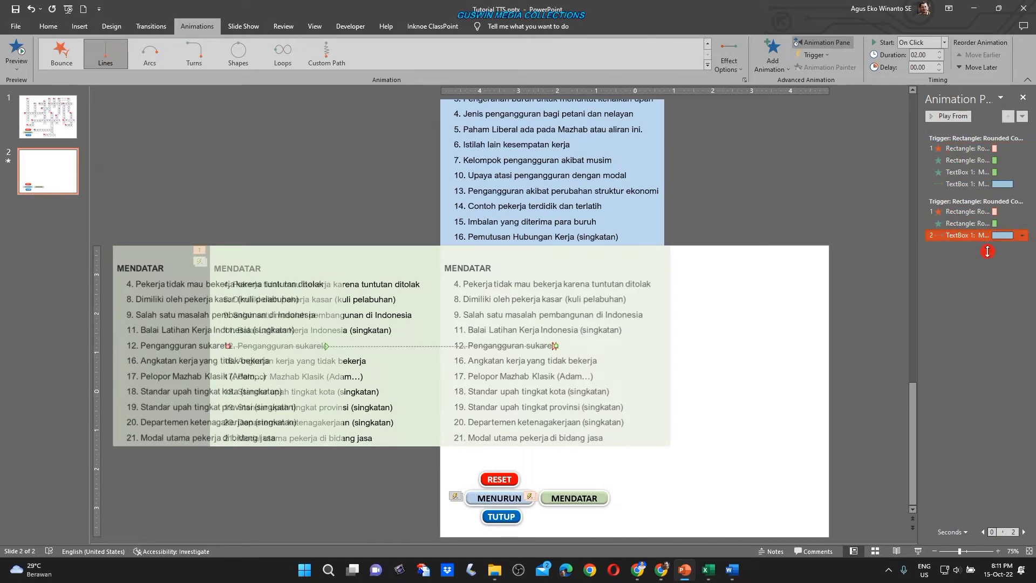
{"action": "left_click", "coordinate": [1021, 235]}
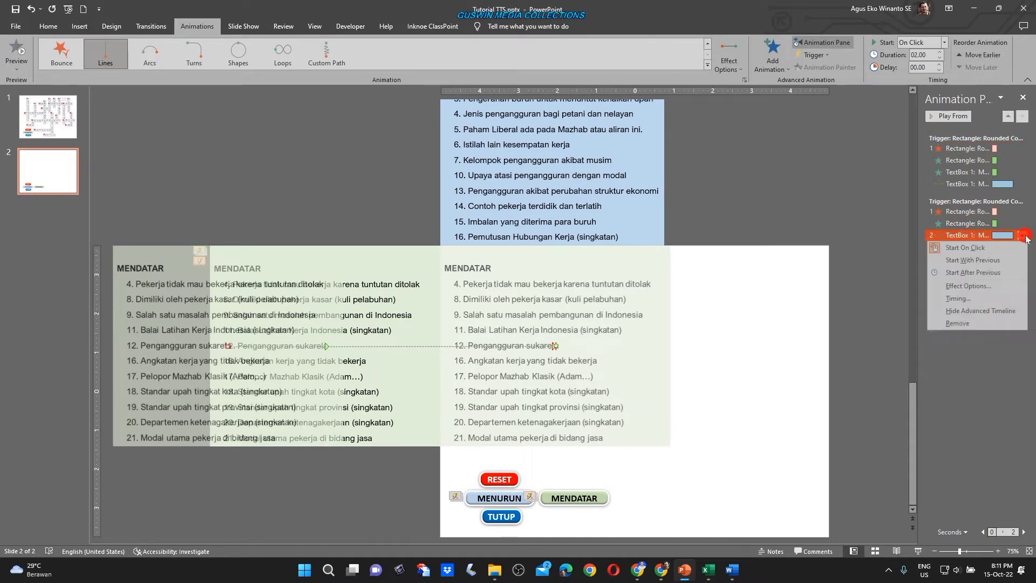
{"action": "left_click", "coordinate": [990, 261]}
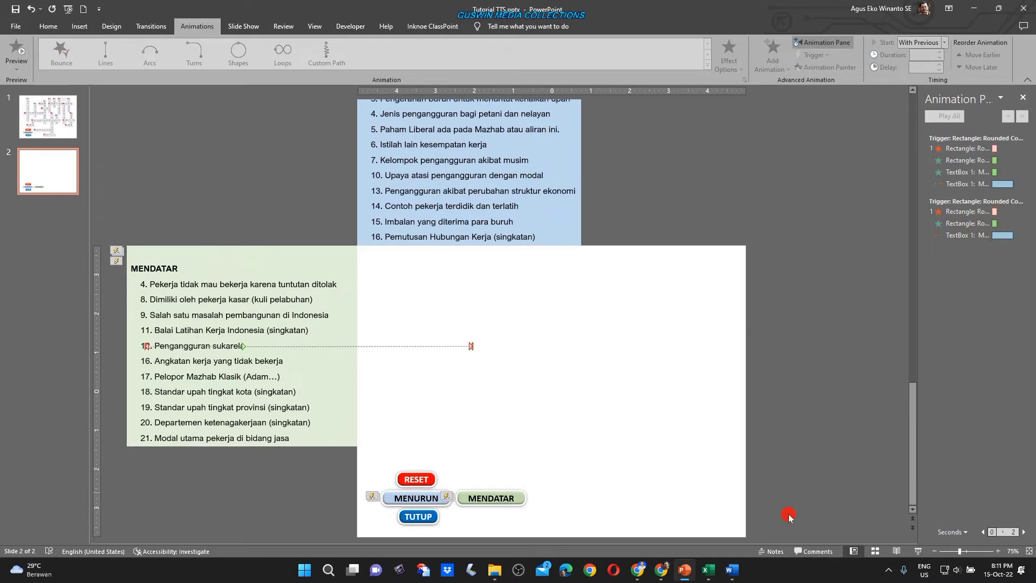
{"action": "left_click", "coordinate": [896, 551]}
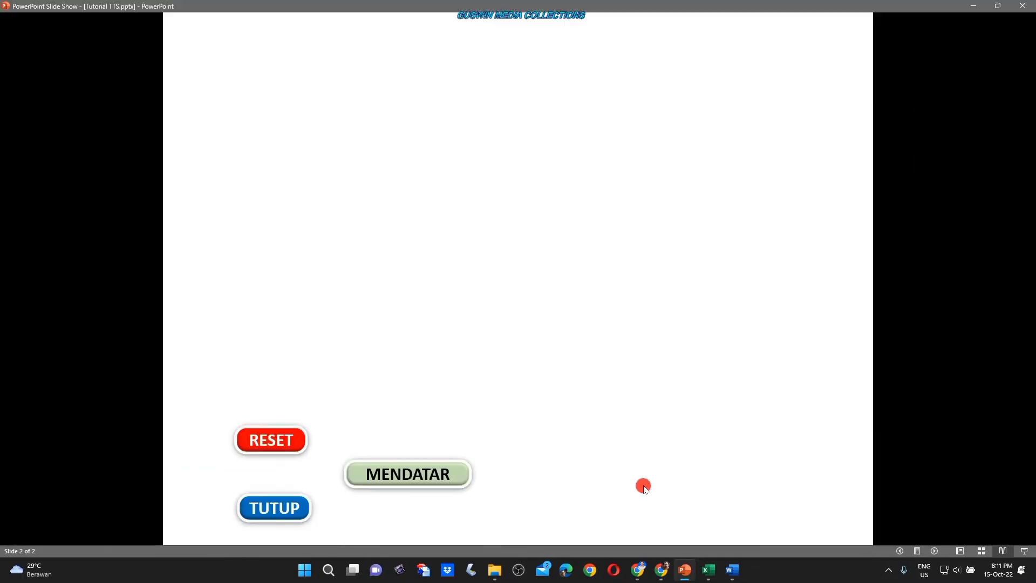
{"action": "left_click", "coordinate": [447, 479]}
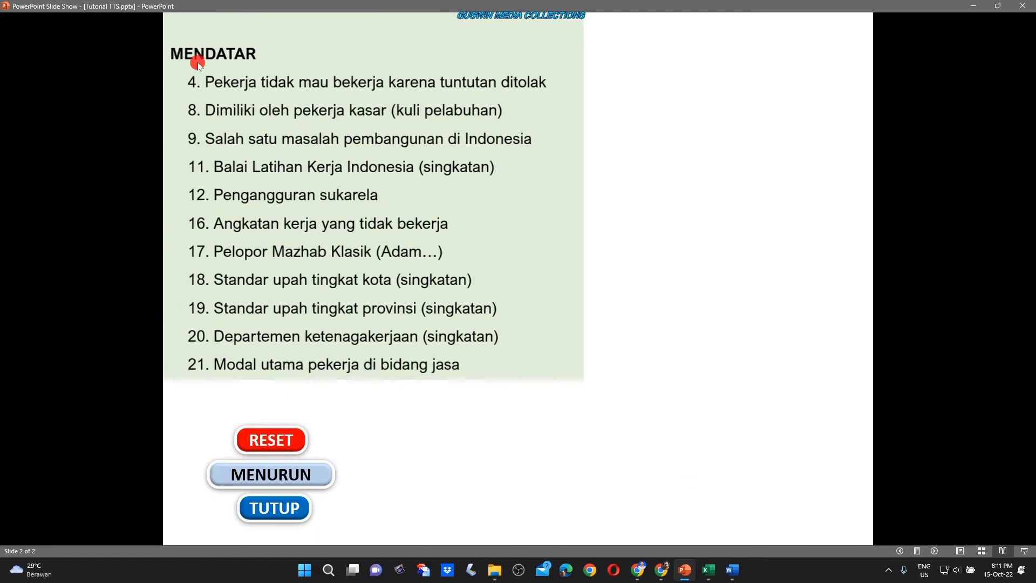
{"action": "left_click", "coordinate": [294, 474]}
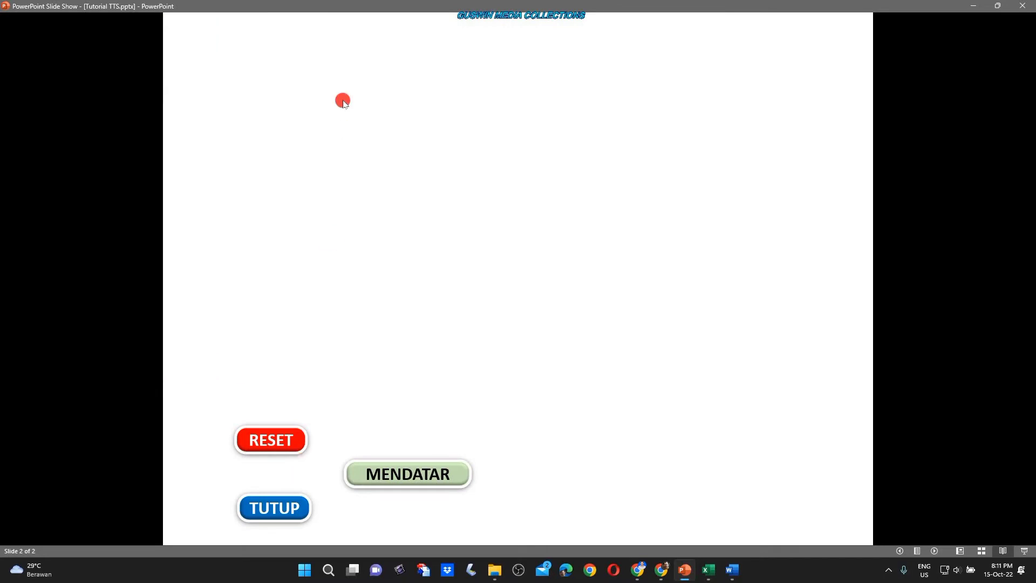
{"action": "key", "text": "Escape"}
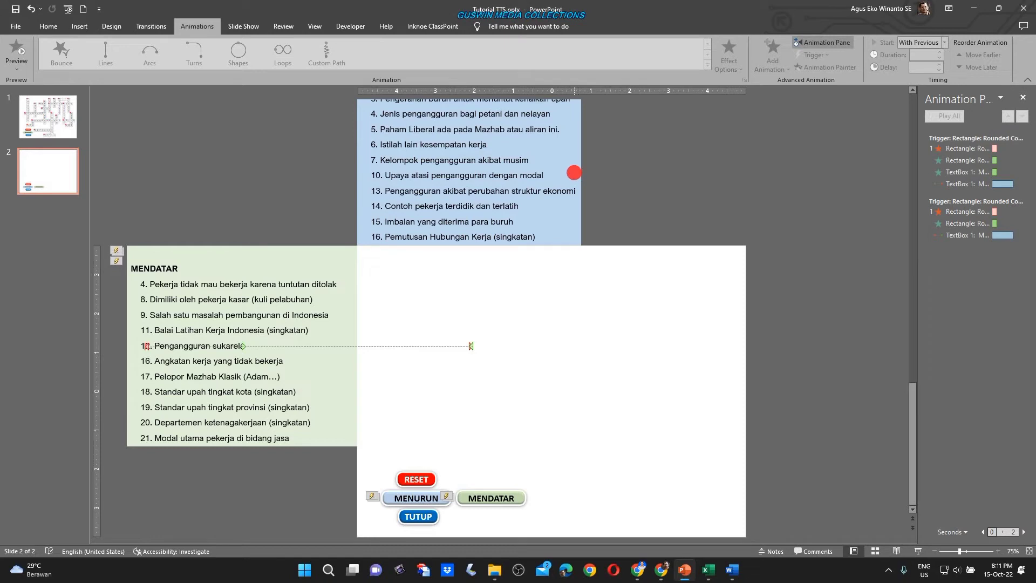
Add a Down motion path to the blue MENURUN clue panel and drag its end down onto the slide.
{"action": "left_click", "coordinate": [576, 184]}
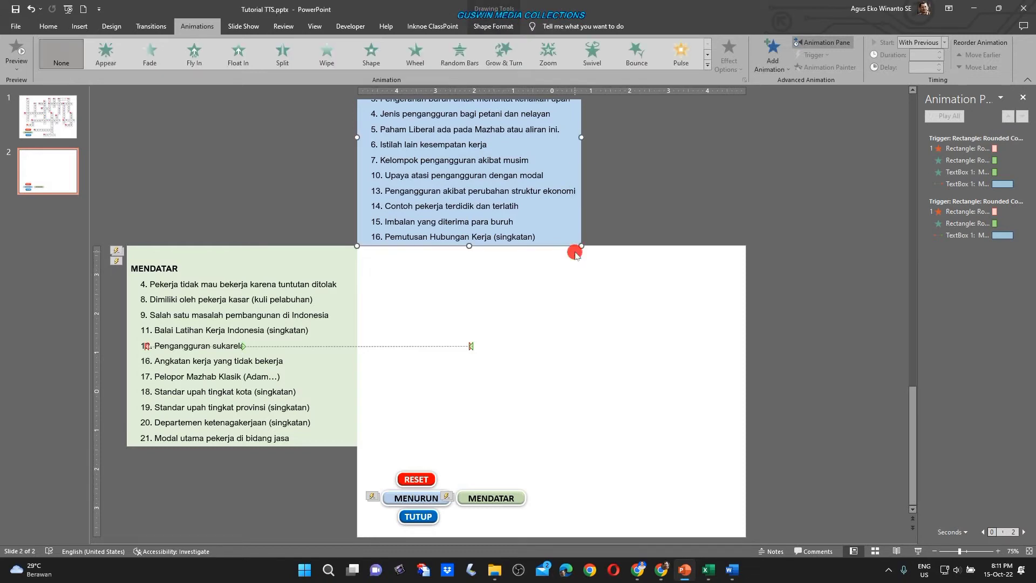
{"action": "scroll", "coordinate": [599, 246], "scroll_direction": "down", "scroll_amount": 1, "text": "ctrl"}
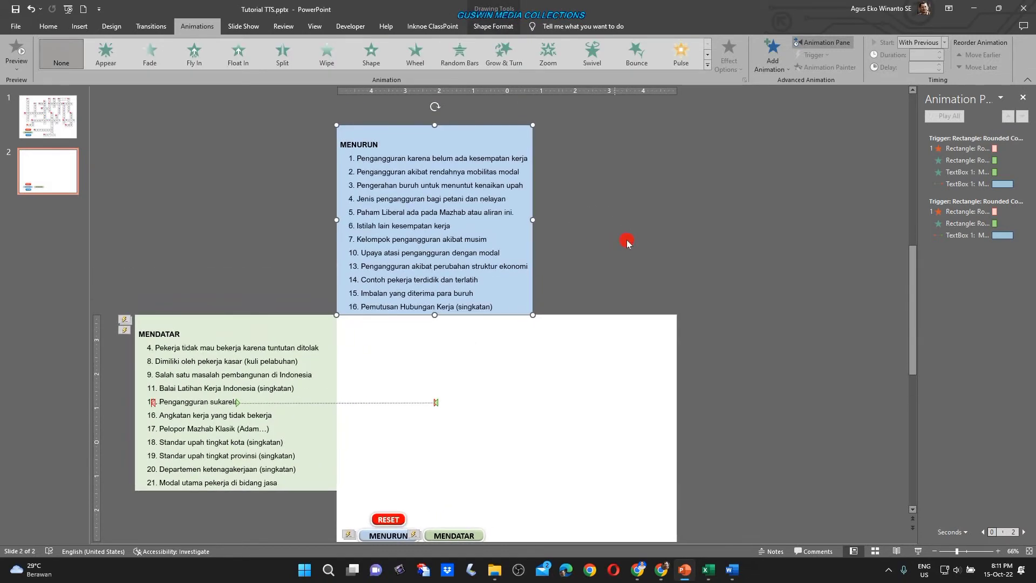
{"action": "left_click", "coordinate": [782, 70]}
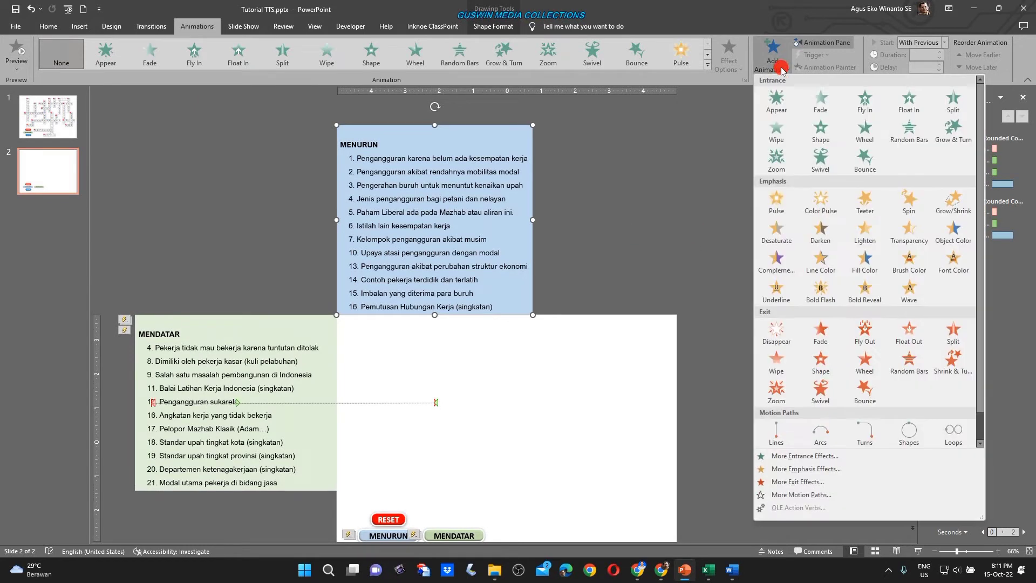
{"action": "left_click", "coordinate": [828, 496]}
{"action": "scroll", "coordinate": [563, 323], "scroll_direction": "down", "scroll_amount": 2}
{"action": "scroll", "coordinate": [564, 329], "scroll_direction": "down", "scroll_amount": 2}
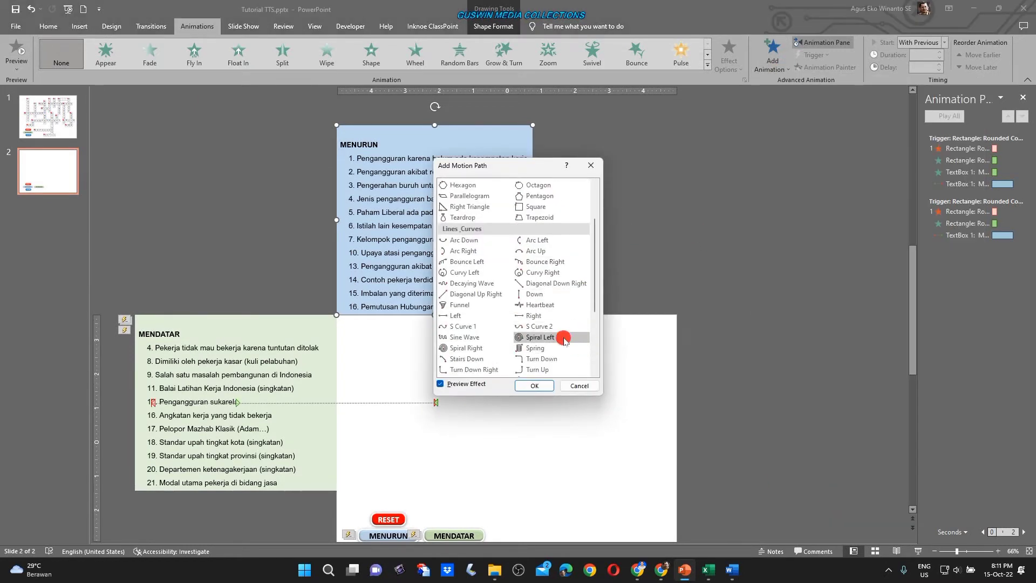
{"action": "left_click", "coordinate": [535, 294]}
{"action": "left_click", "coordinate": [535, 385]}
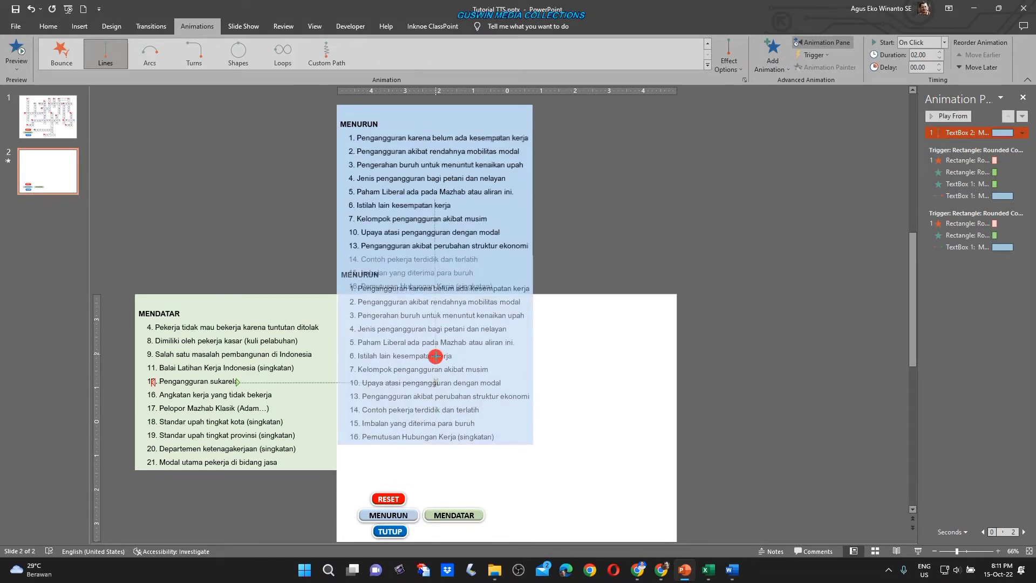
{"action": "left_click_drag", "start_coordinate": [435, 263], "coordinate": [436, 380]}
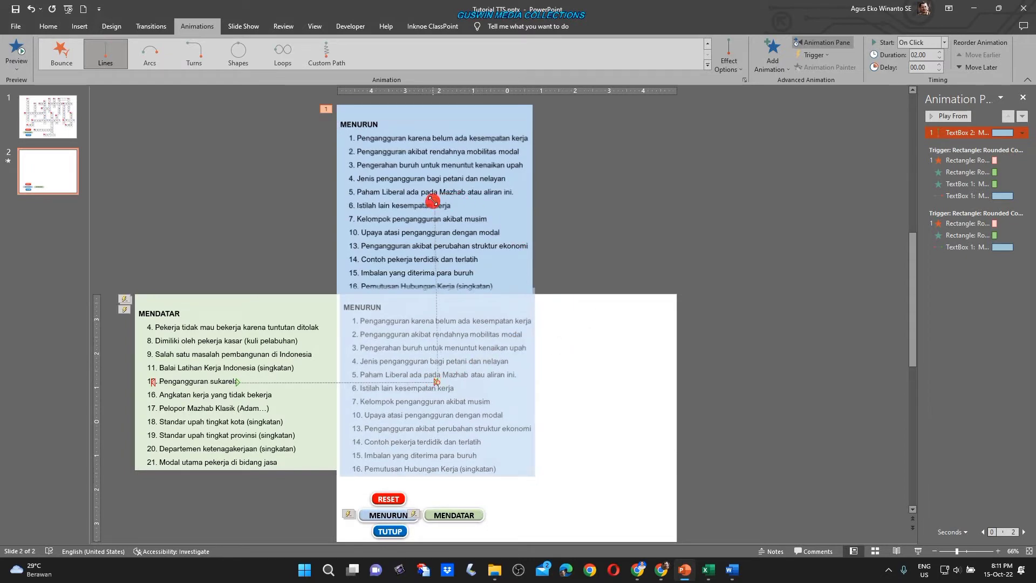
{"action": "left_click_drag", "start_coordinate": [431, 202], "coordinate": [432, 201]}
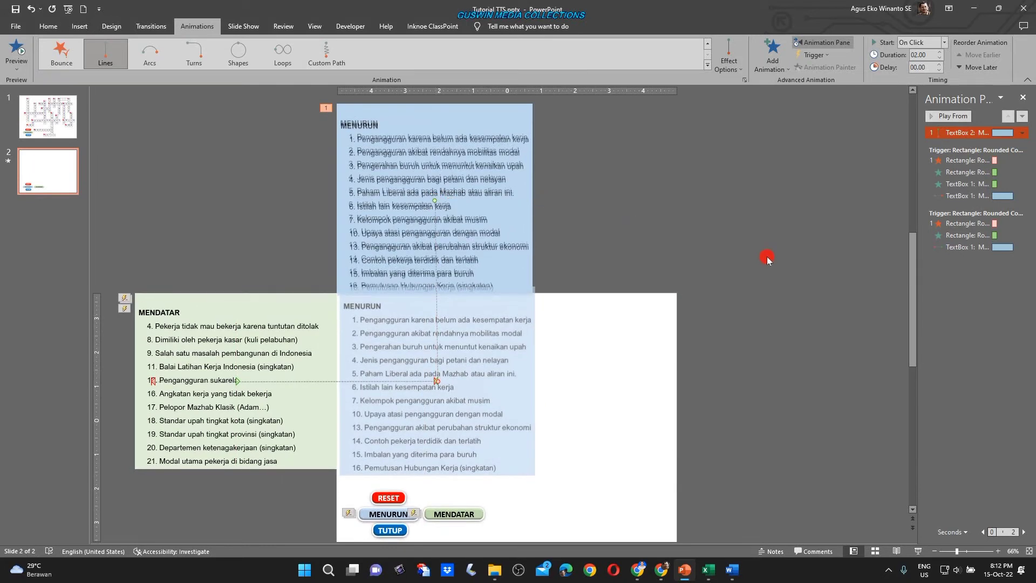
Inspect the MENDATAR and MENURUN buttons' trigger animations alongside the MENURUN clue panel.
{"action": "left_click", "coordinate": [841, 233]}
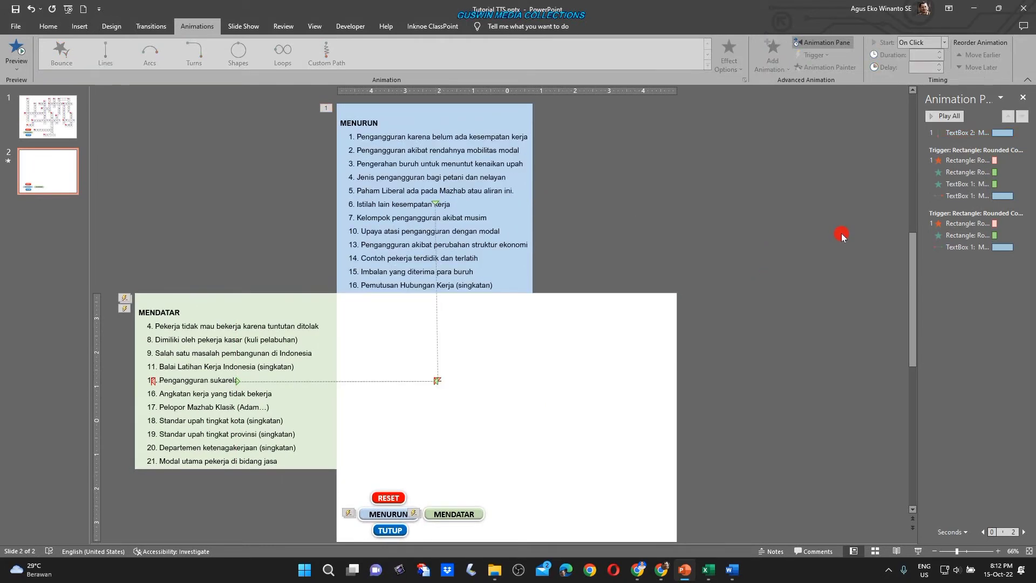
{"action": "left_click", "coordinate": [529, 189]}
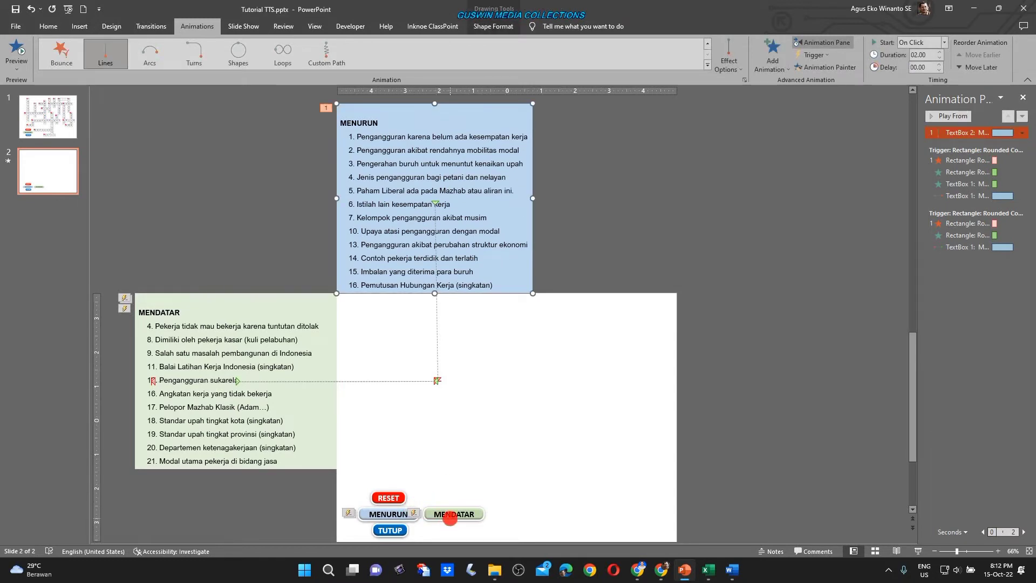
{"action": "left_click", "coordinate": [449, 517]}
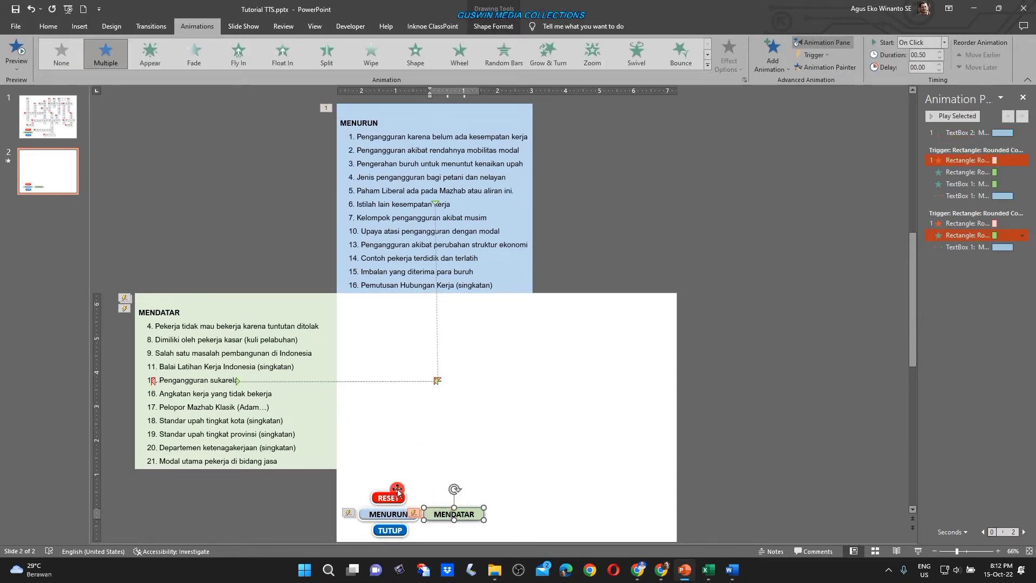
{"action": "left_click", "coordinate": [390, 513]}
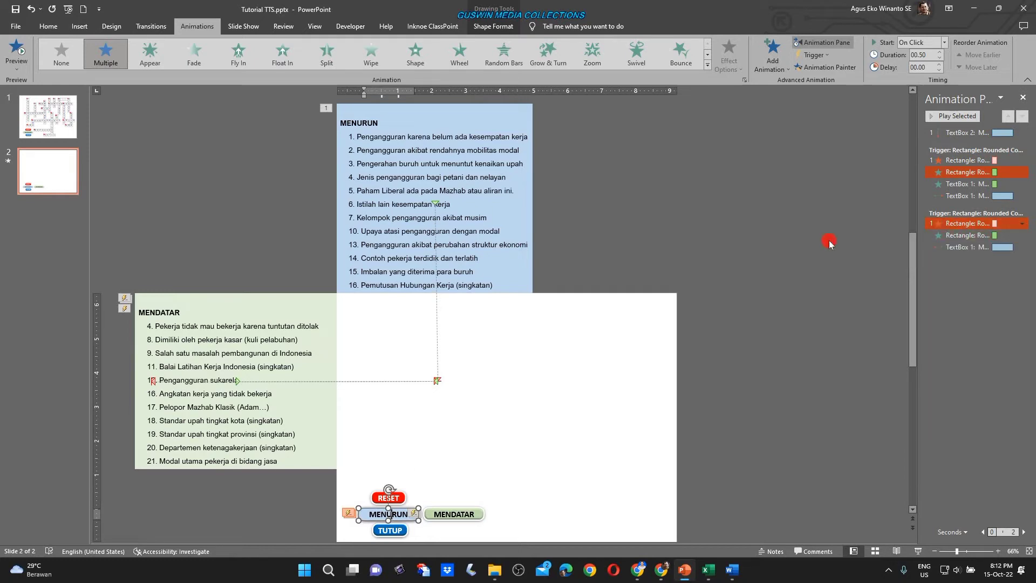
{"action": "left_click", "coordinate": [532, 200]}
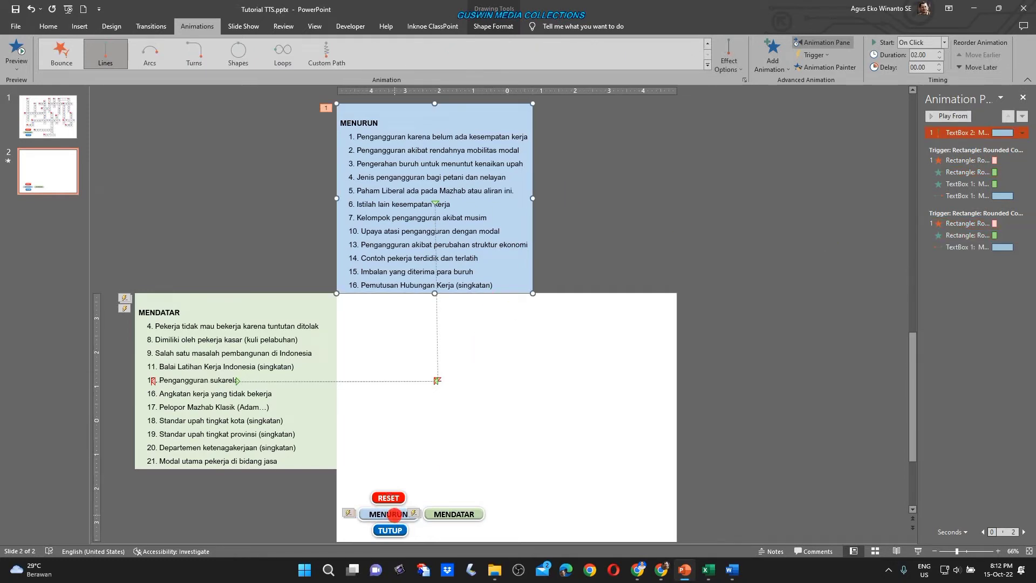
{"action": "left_click", "coordinate": [394, 514]}
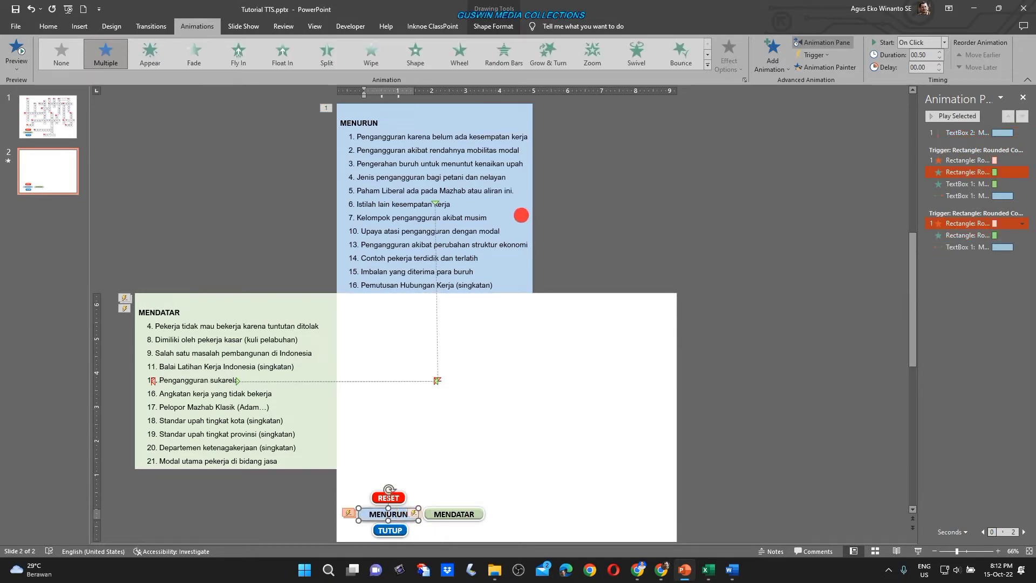
{"action": "left_click", "coordinate": [521, 215]}
Move the MENURUN slide-down into the second trigger group With Previous, then start the show.
{"action": "left_click", "coordinate": [943, 132]}
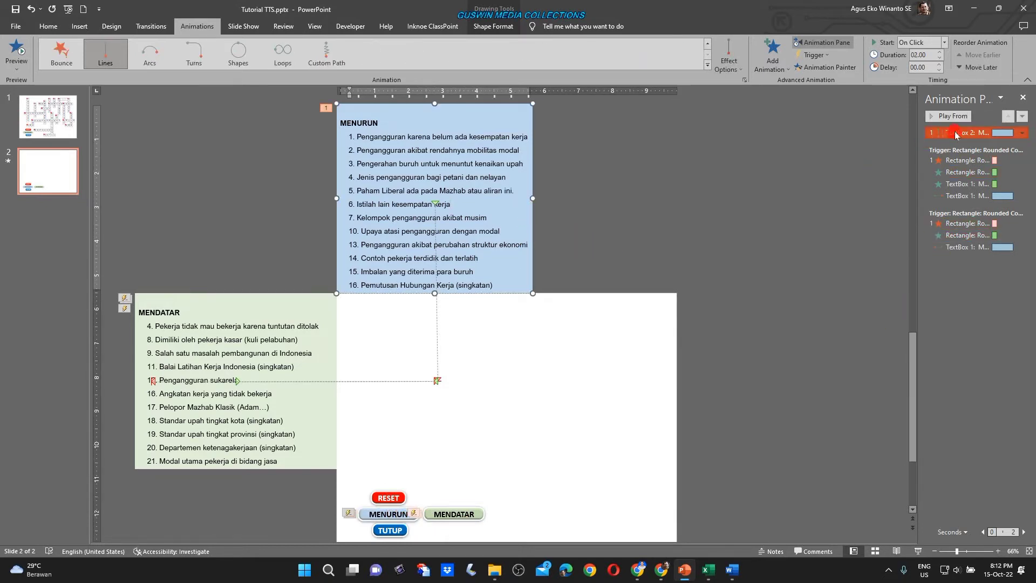
{"action": "left_click_drag", "start_coordinate": [948, 256], "coordinate": [979, 286]}
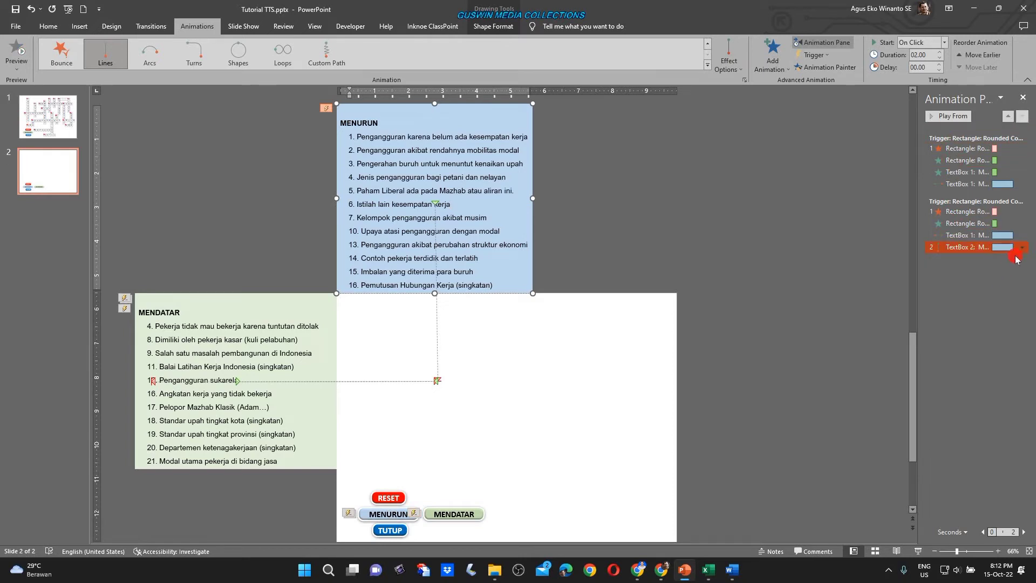
{"action": "left_click", "coordinate": [1021, 247]}
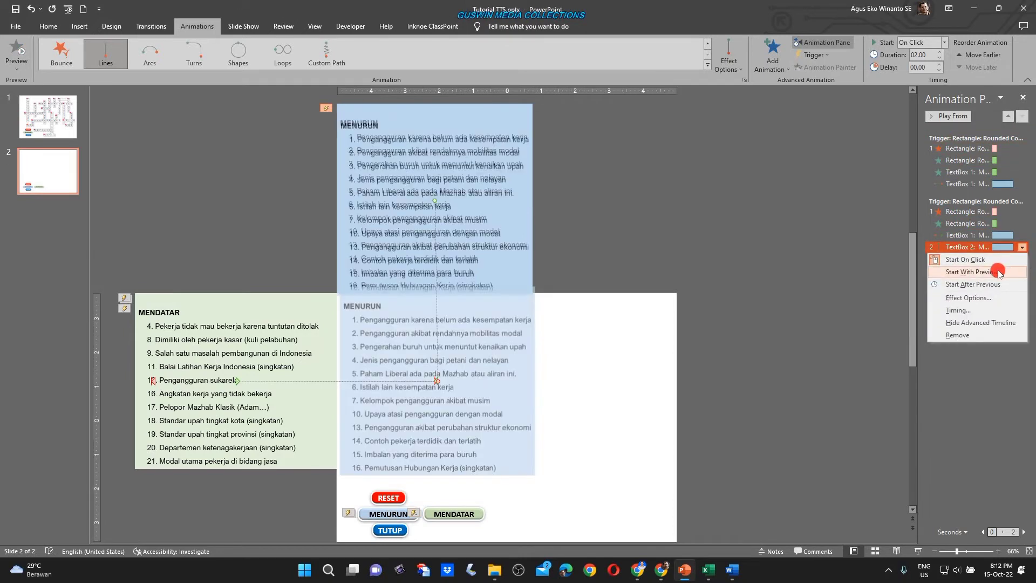
{"action": "left_click", "coordinate": [999, 273]}
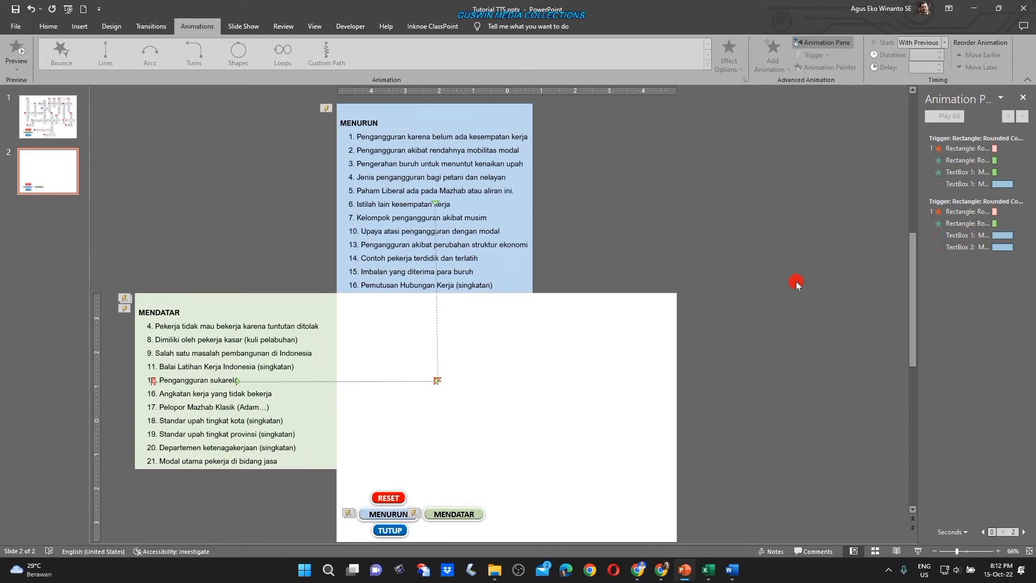
{"action": "left_click", "coordinate": [897, 550]}
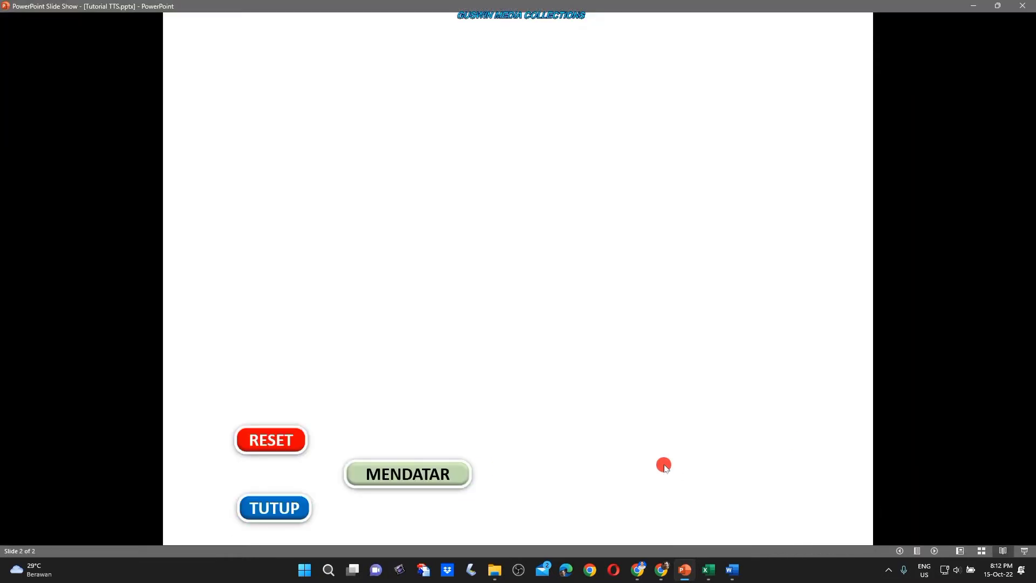
In the slide show, toggle the MENDATAR, MENURUN, then MENDATAR clue panels and exit with Esc.
{"action": "left_click", "coordinate": [428, 478]}
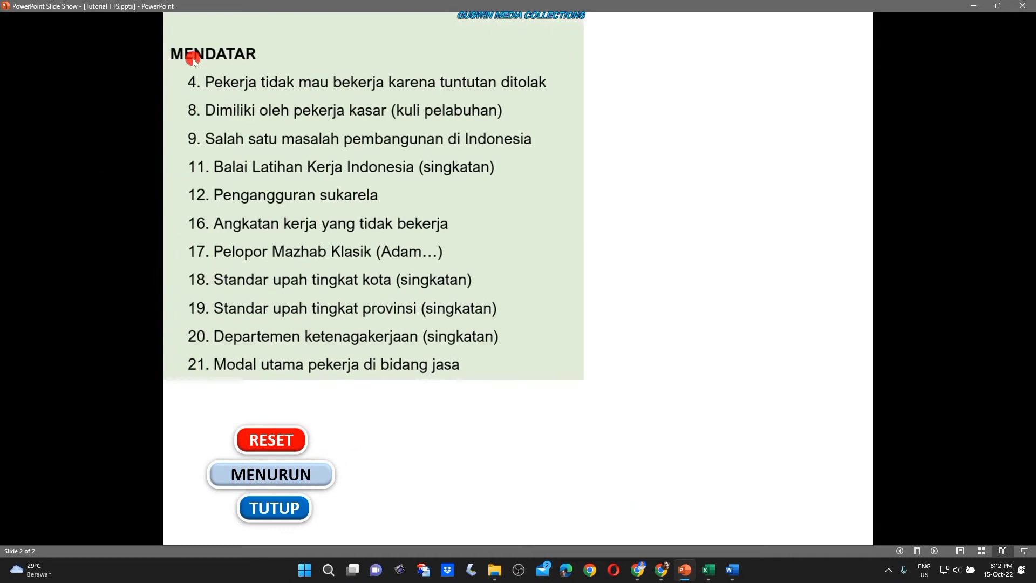
{"action": "left_click", "coordinate": [280, 477]}
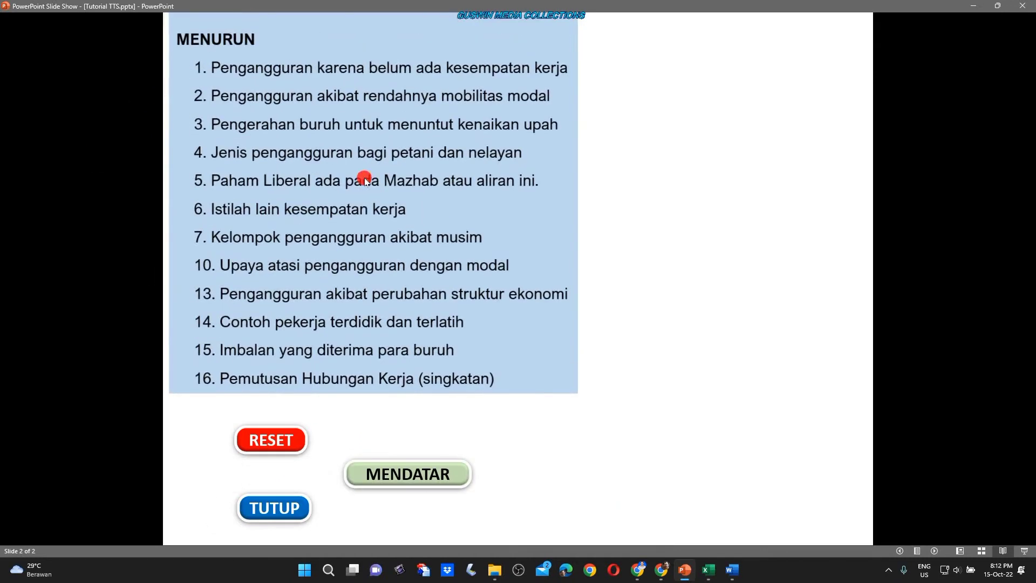
{"action": "left_click", "coordinate": [426, 473]}
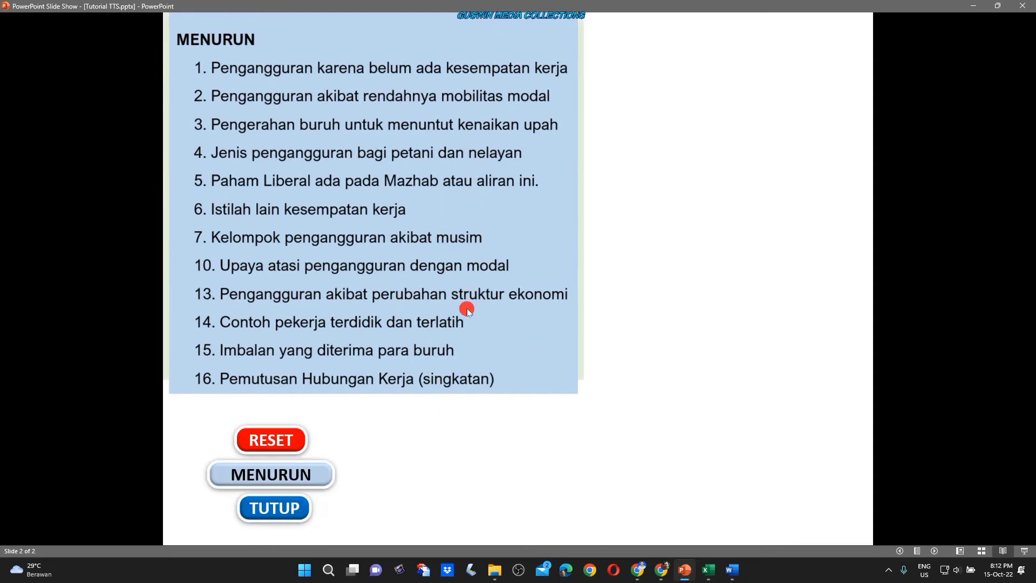
{"action": "key", "text": "Escape"}
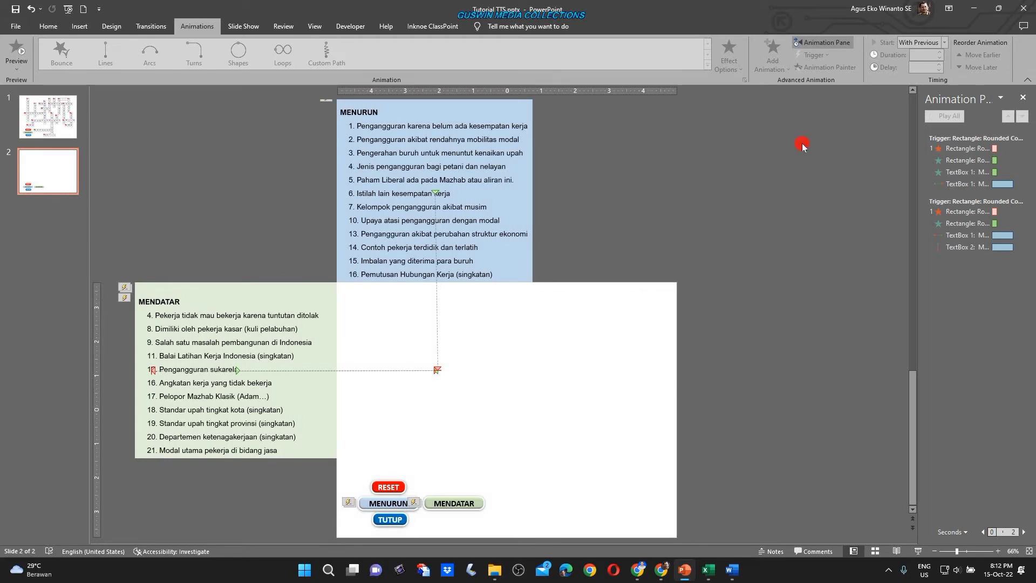
Add an Up motion path animation to the MENURUN clue panel.
{"action": "left_click", "coordinate": [529, 264]}
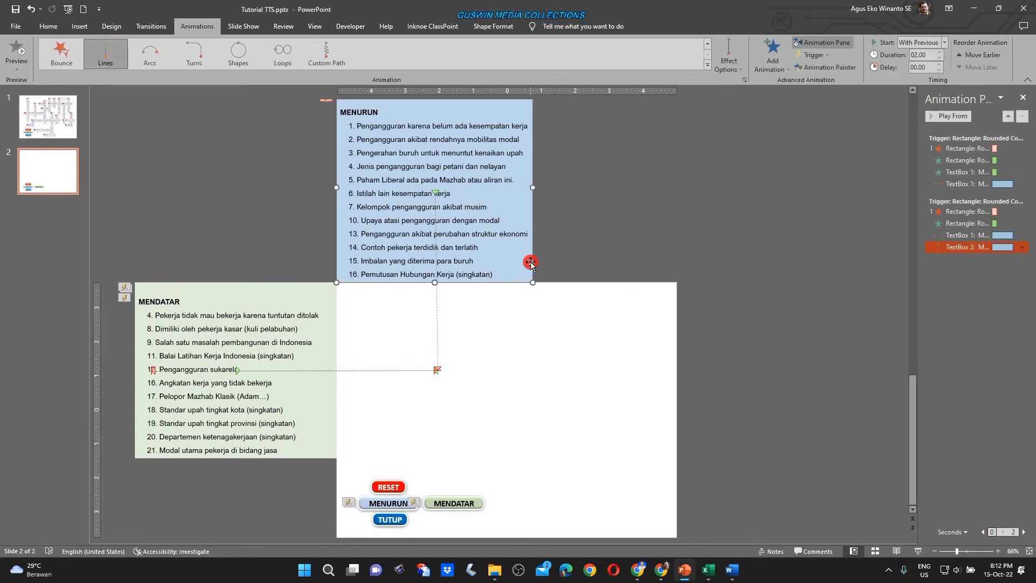
{"action": "left_click", "coordinate": [786, 70]}
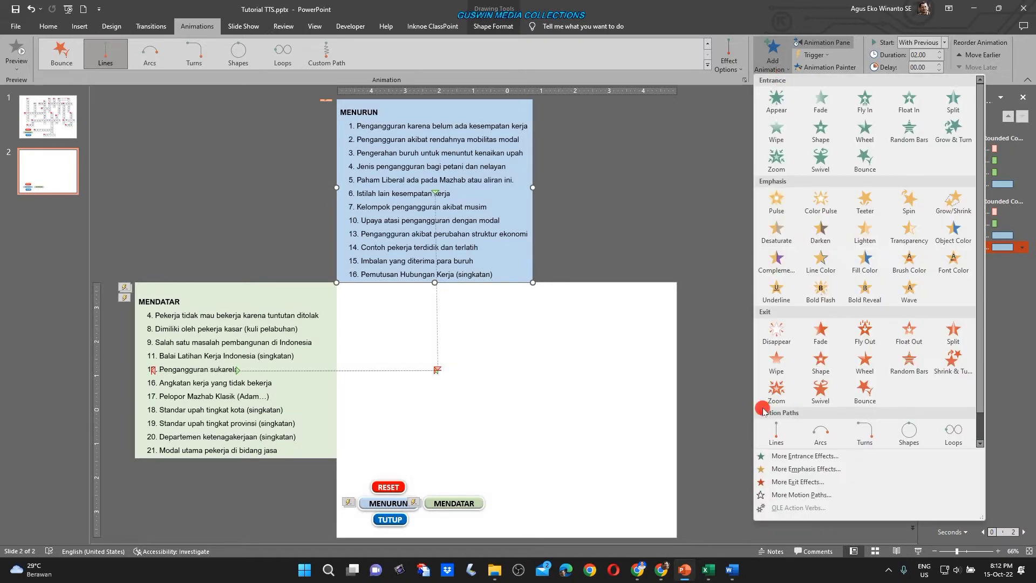
{"action": "left_click", "coordinate": [793, 495]}
{"action": "left_click", "coordinate": [540, 348]}
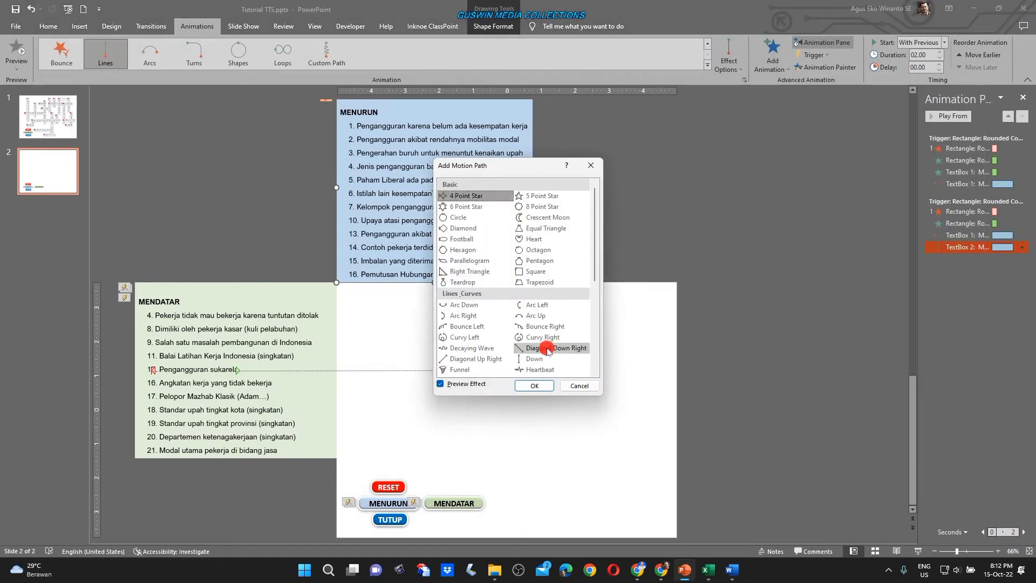
{"action": "scroll", "coordinate": [534, 345], "scroll_direction": "down", "scroll_amount": 1}
{"action": "scroll", "coordinate": [532, 348], "scroll_direction": "down", "scroll_amount": 1}
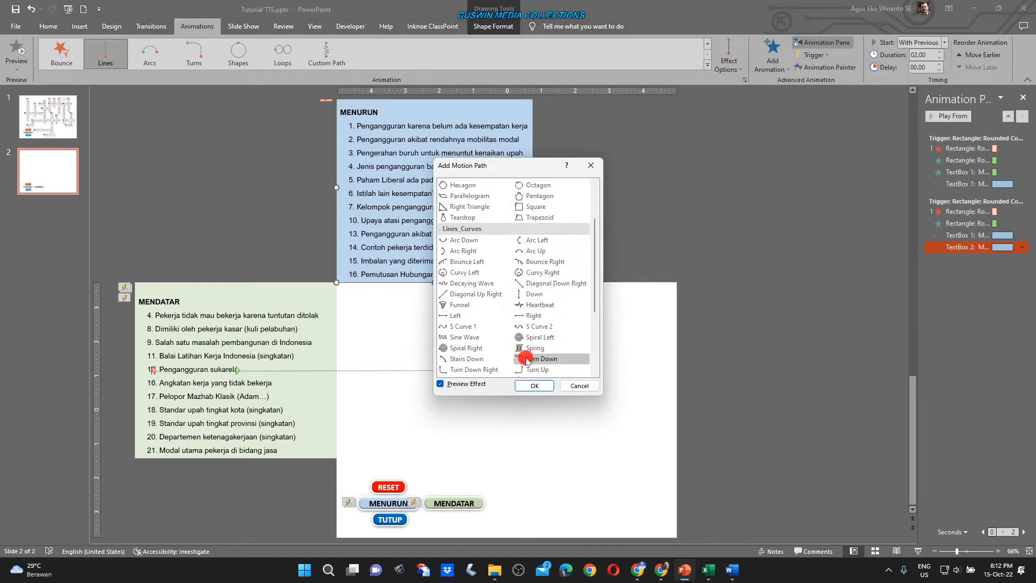
{"action": "scroll", "coordinate": [529, 353], "scroll_direction": "down", "scroll_amount": 1}
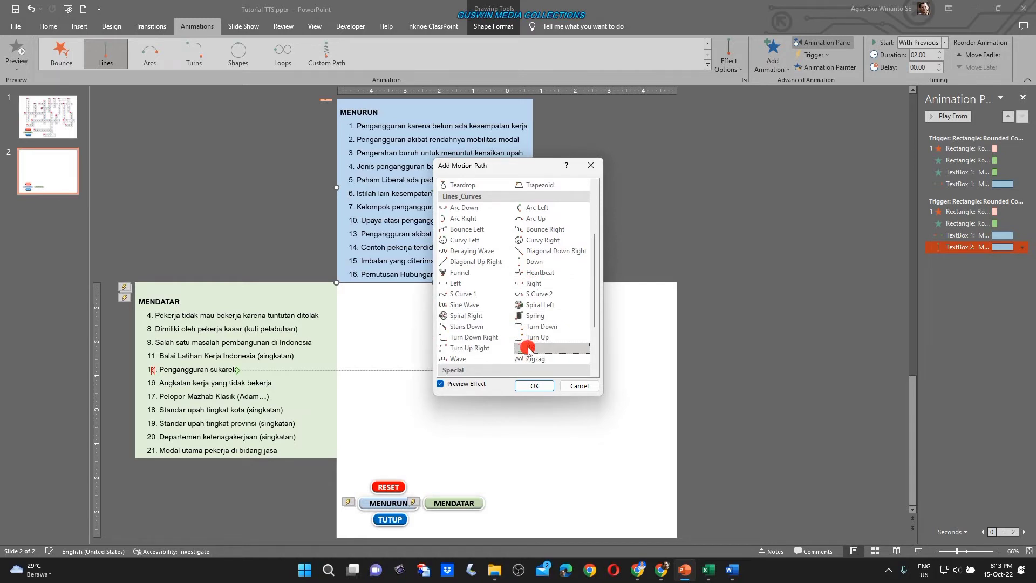
{"action": "left_click", "coordinate": [528, 348]}
{"action": "left_click", "coordinate": [532, 391]}
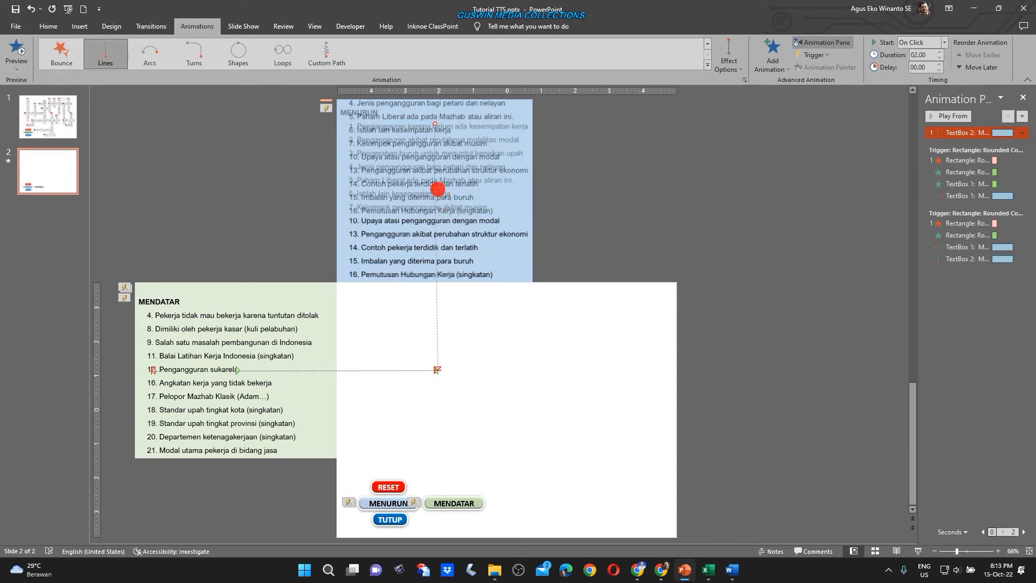
Drag the Up path down so it starts at the panel's lowered position.
{"action": "left_click_drag", "start_coordinate": [435, 185], "coordinate": [438, 362]}
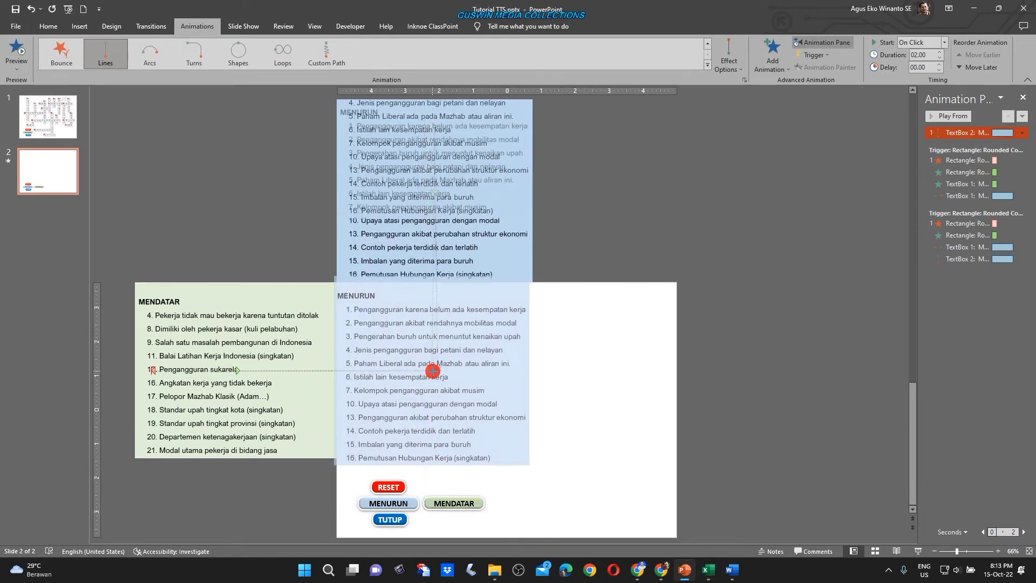
{"action": "mouse_move", "coordinate": [438, 361]}
{"action": "left_mouse_down"}
{"action": "mouse_move", "coordinate": [434, 381]}
{"action": "mouse_move", "coordinate": [440, 372]}
{"action": "left_mouse_up"}
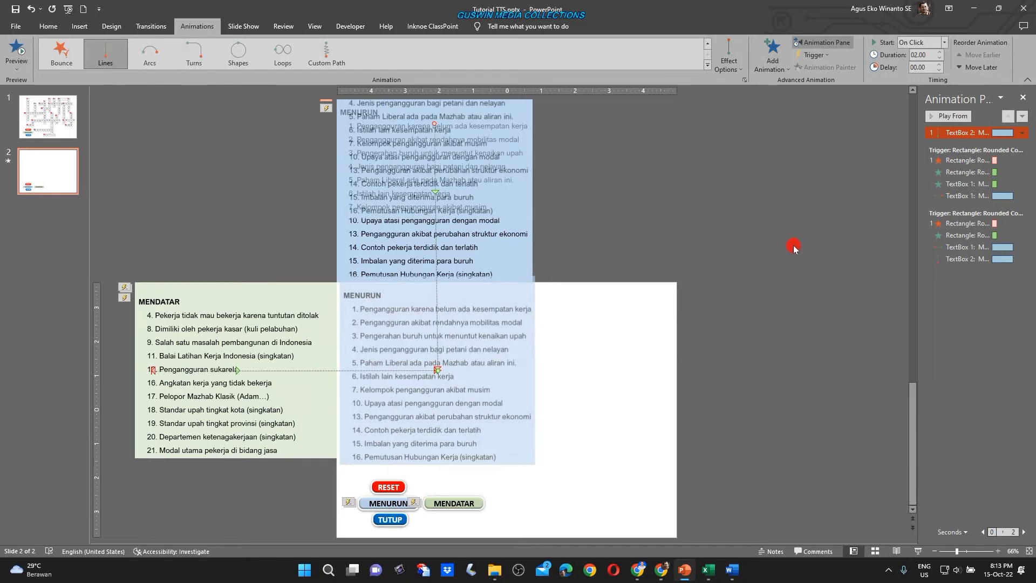
{"action": "left_click", "coordinate": [793, 248]}
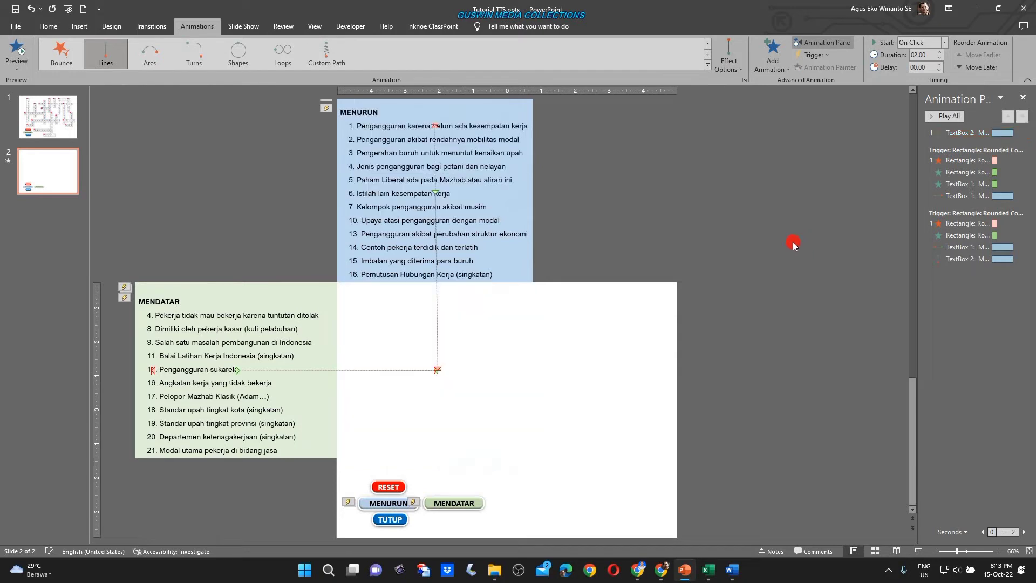
Move the TextBox 2 effect into the first trigger group set to With Previous, then run the slide show.
{"action": "left_click", "coordinate": [310, 458]}
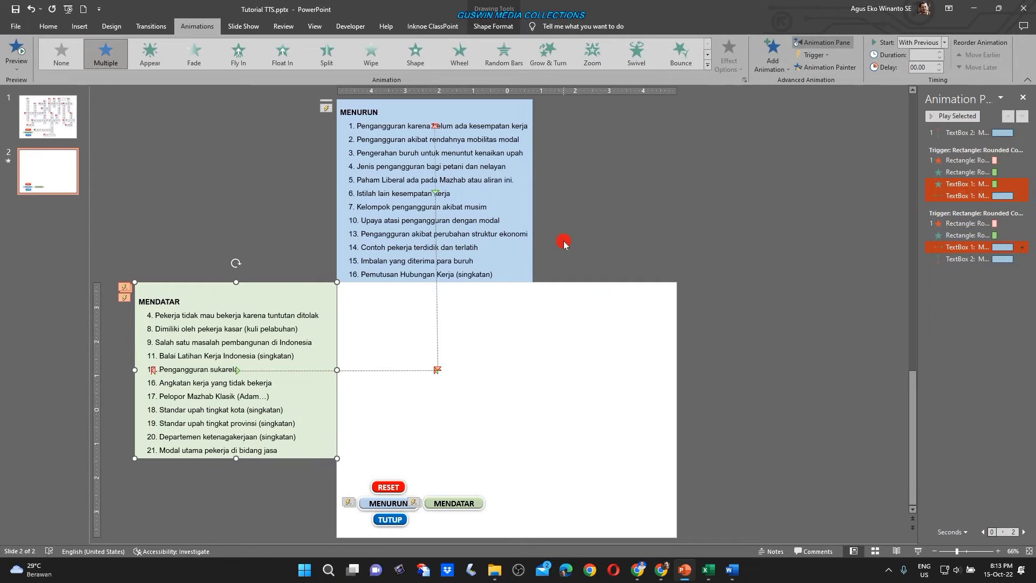
{"action": "left_click", "coordinate": [526, 246]}
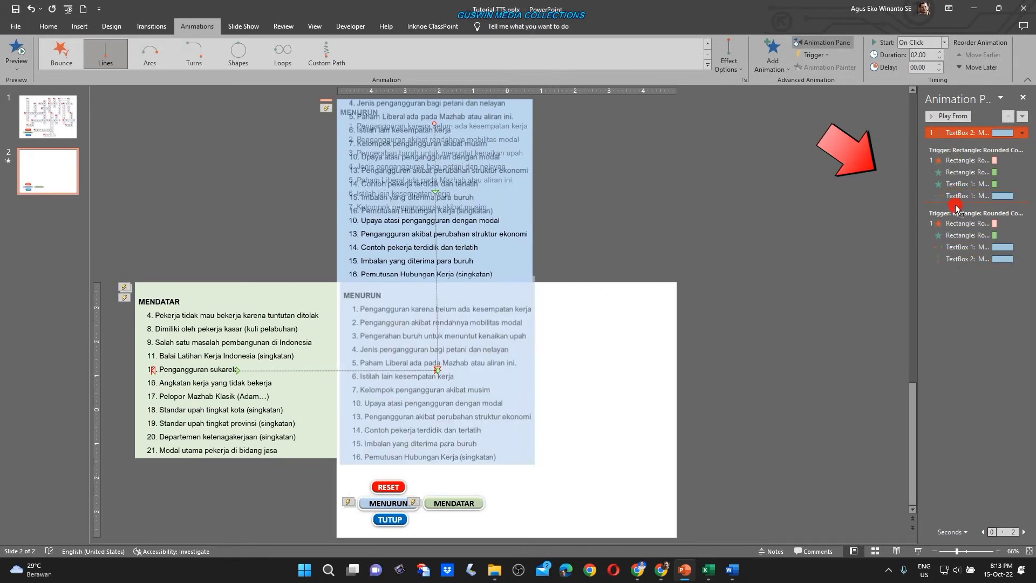
{"action": "left_click_drag", "start_coordinate": [953, 134], "coordinate": [995, 203]}
{"action": "left_click", "coordinate": [1022, 196]}
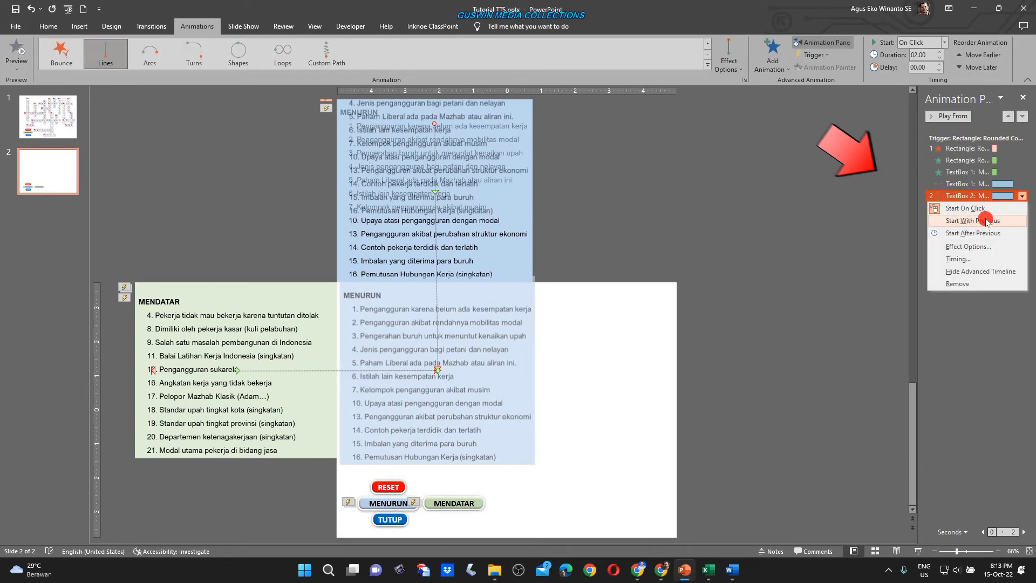
{"action": "left_click", "coordinate": [983, 221]}
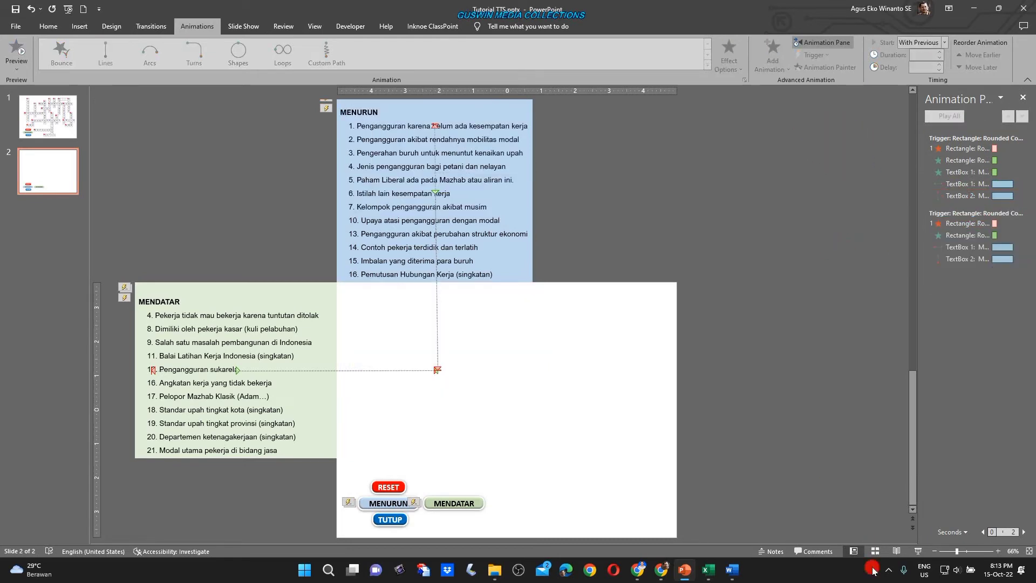
{"action": "left_click", "coordinate": [896, 553]}
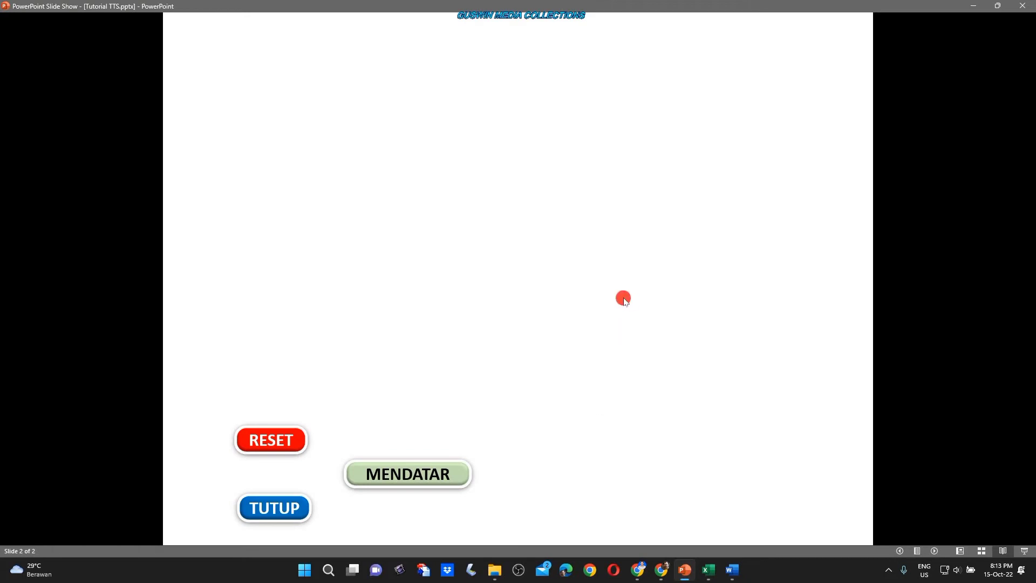
Click MENDATAR, MENURUN, then MENDATAR to confirm the clue lists swap, then end the show.
{"action": "left_click", "coordinate": [412, 475]}
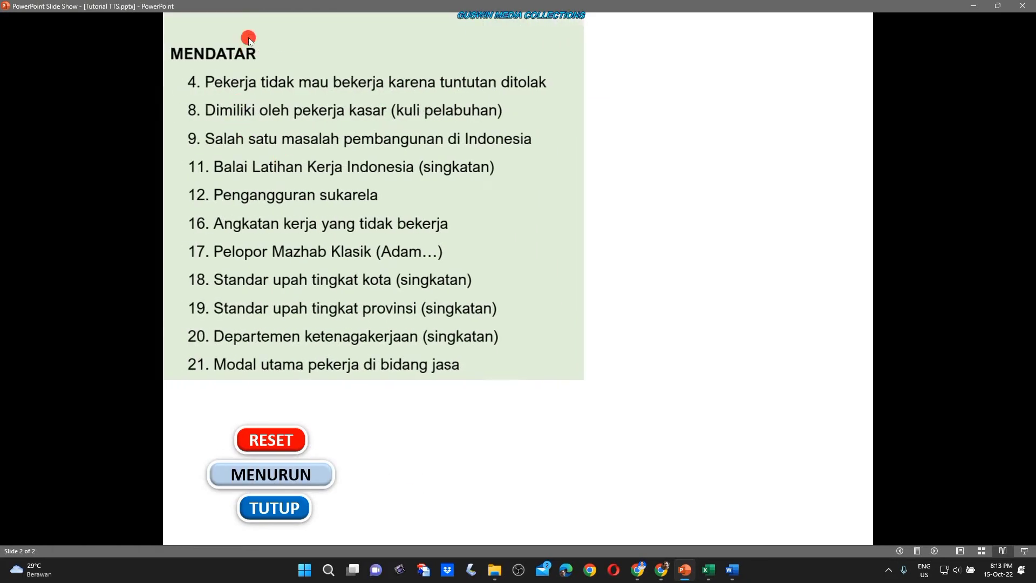
{"action": "left_click", "coordinate": [278, 477]}
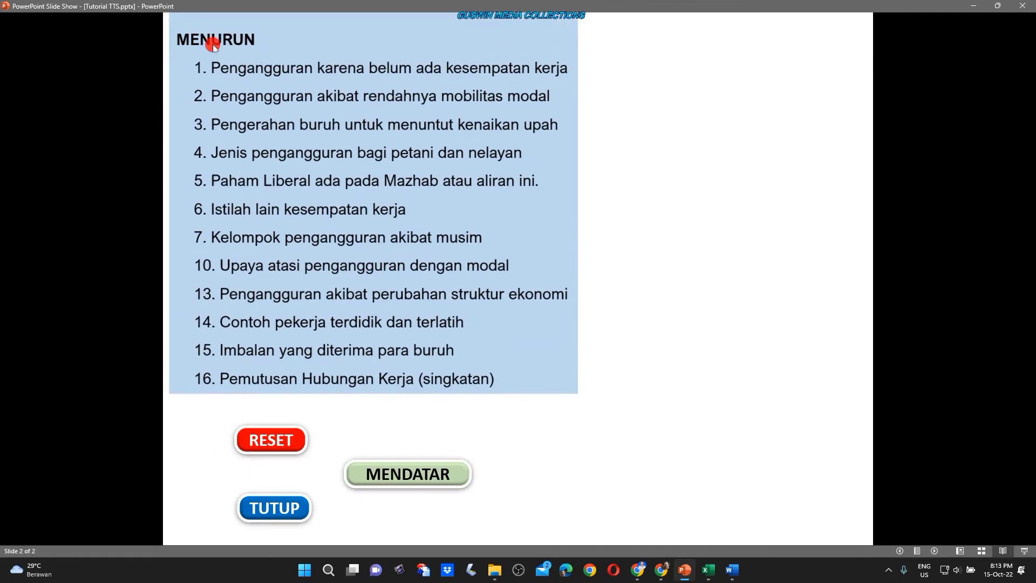
{"action": "left_click", "coordinate": [423, 468]}
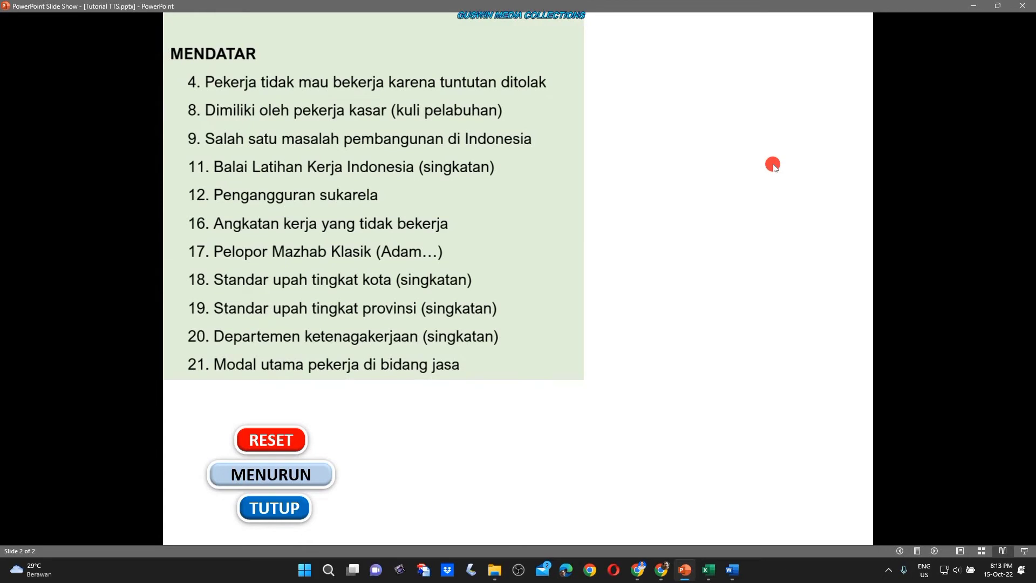
{"action": "key", "text": "Escape"}
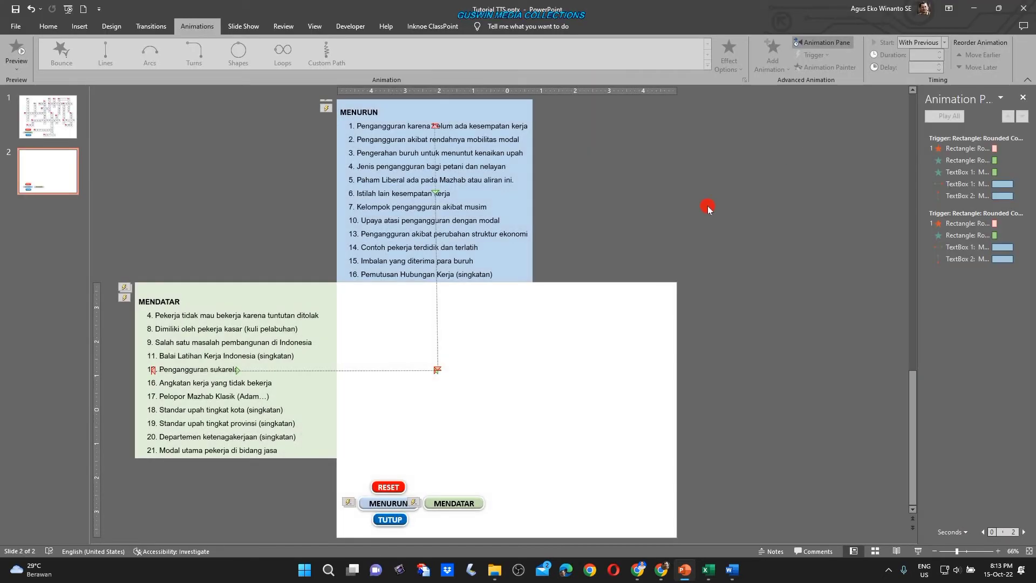
{"action": "left_click", "coordinate": [58, 121]}
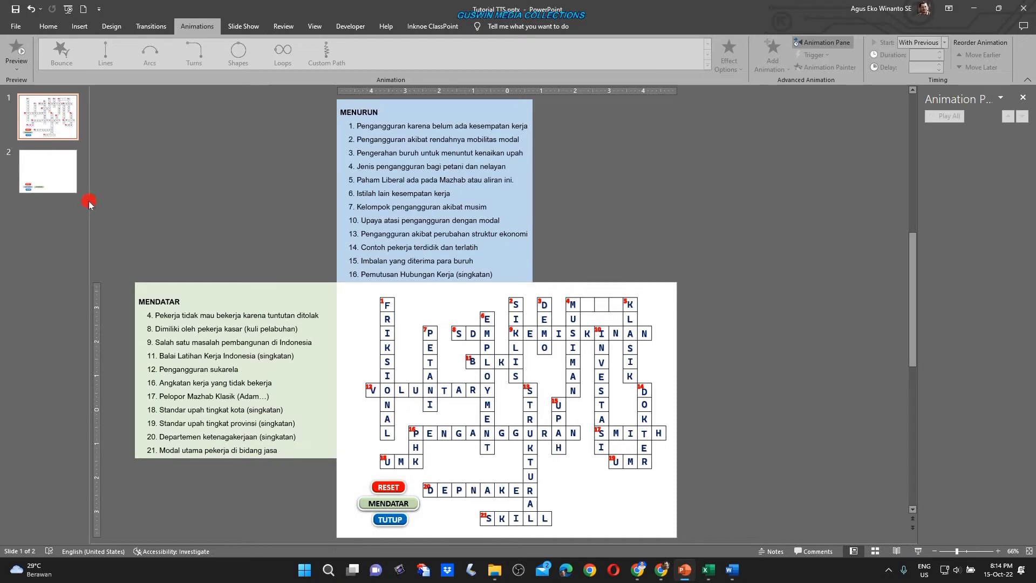
{"action": "left_click", "coordinate": [77, 186]}
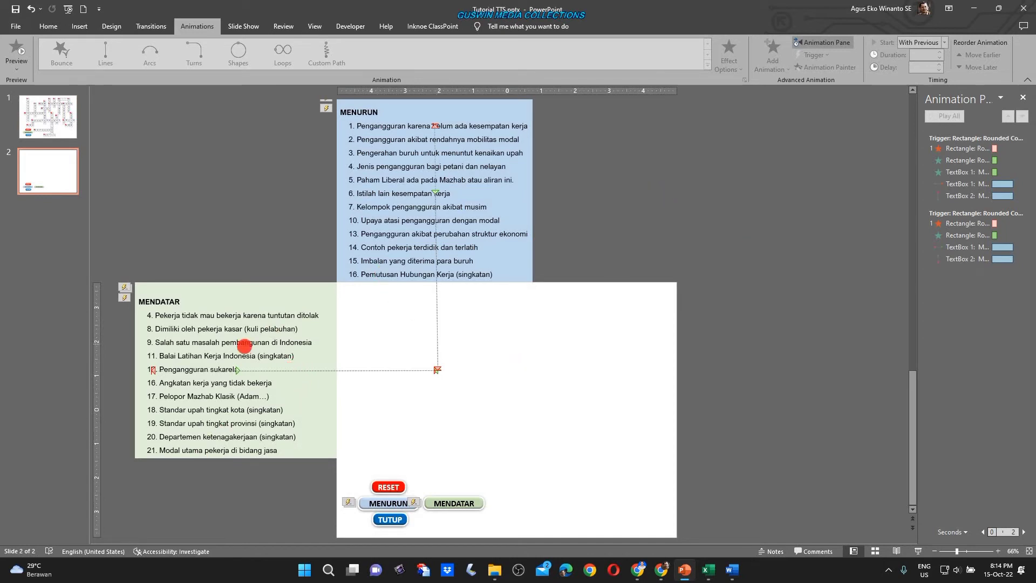
Drag the MENDATAR button left onto the MENURUN button so the two overlap exactly.
{"action": "left_click", "coordinate": [440, 207]}
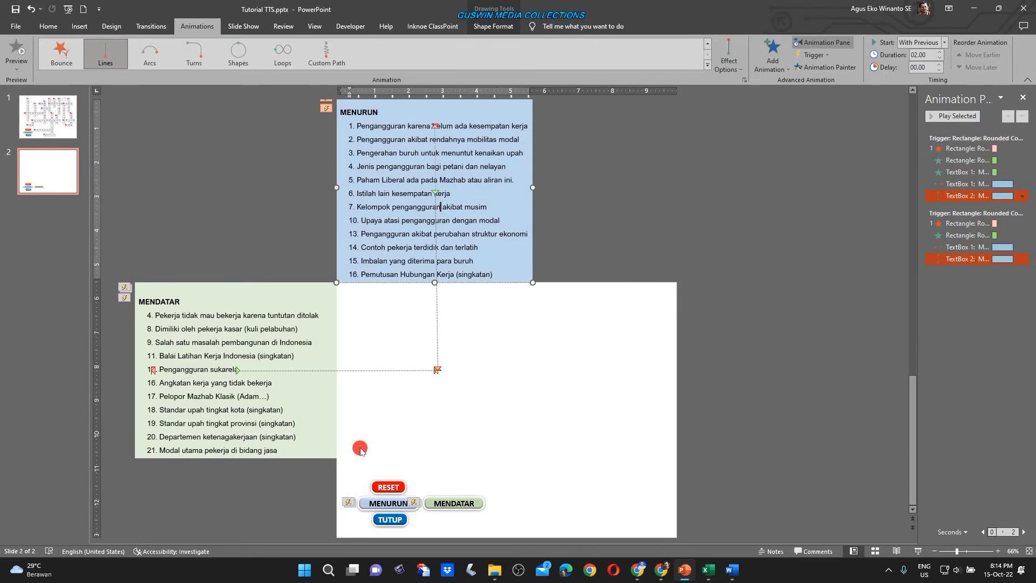
{"action": "left_click", "coordinate": [442, 223]}
{"action": "scroll", "coordinate": [473, 501], "scroll_direction": "up", "scroll_amount": 5, "text": "ctrl"}
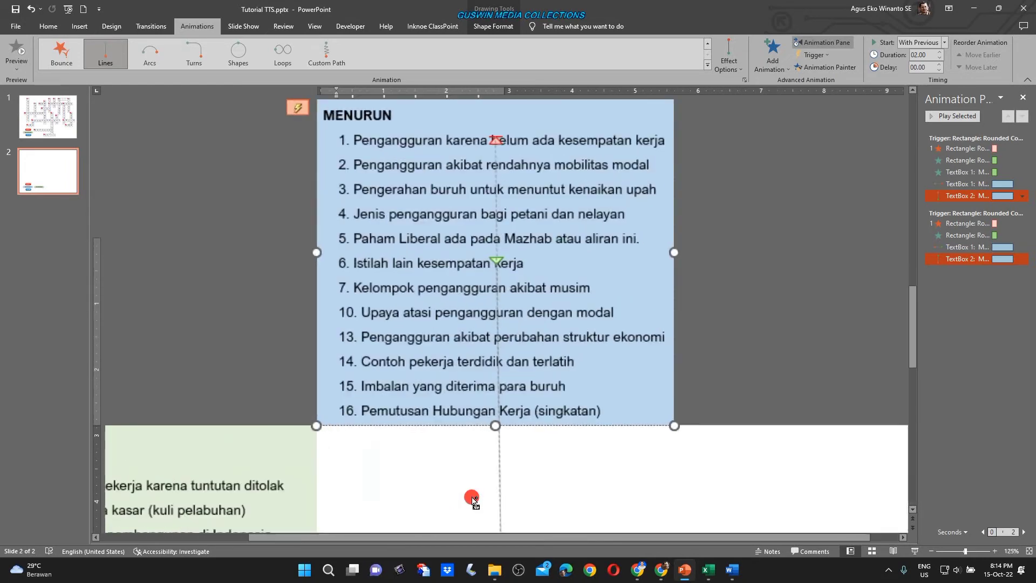
{"action": "scroll", "coordinate": [482, 453], "scroll_direction": "down", "scroll_amount": 3}
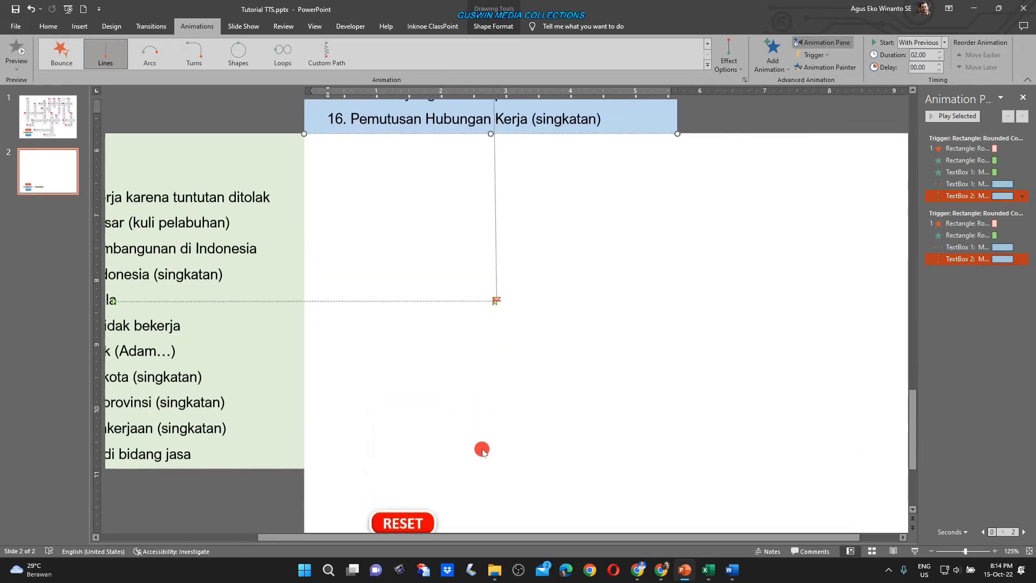
{"action": "scroll", "coordinate": [480, 440], "scroll_direction": "down", "scroll_amount": 3}
{"action": "left_click", "coordinate": [550, 461]}
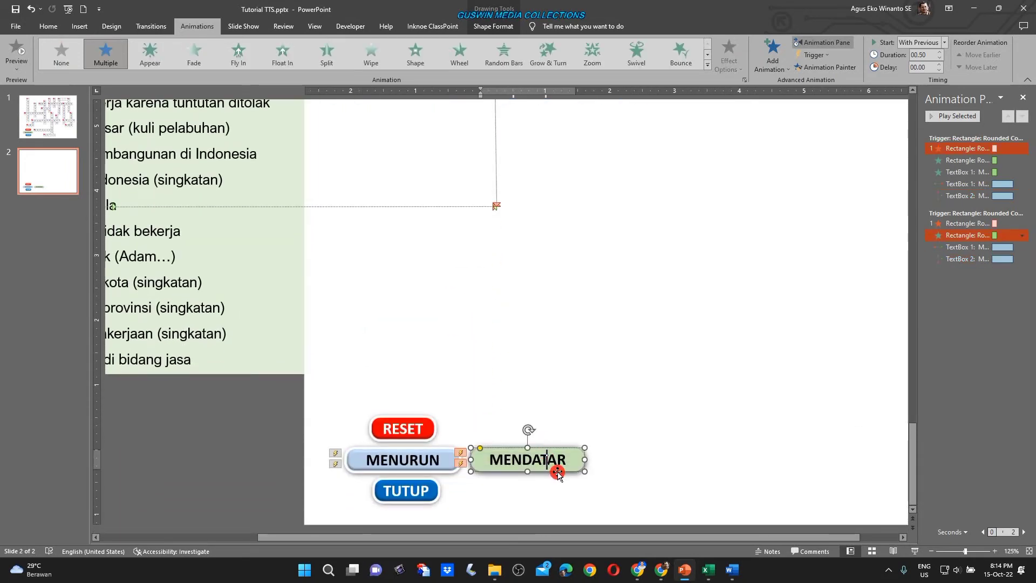
{"action": "mouse_move", "coordinate": [557, 472]}
{"action": "left_mouse_down"}
{"action": "mouse_move", "coordinate": [439, 485]}
{"action": "mouse_move", "coordinate": [432, 472]}
{"action": "left_mouse_up"}
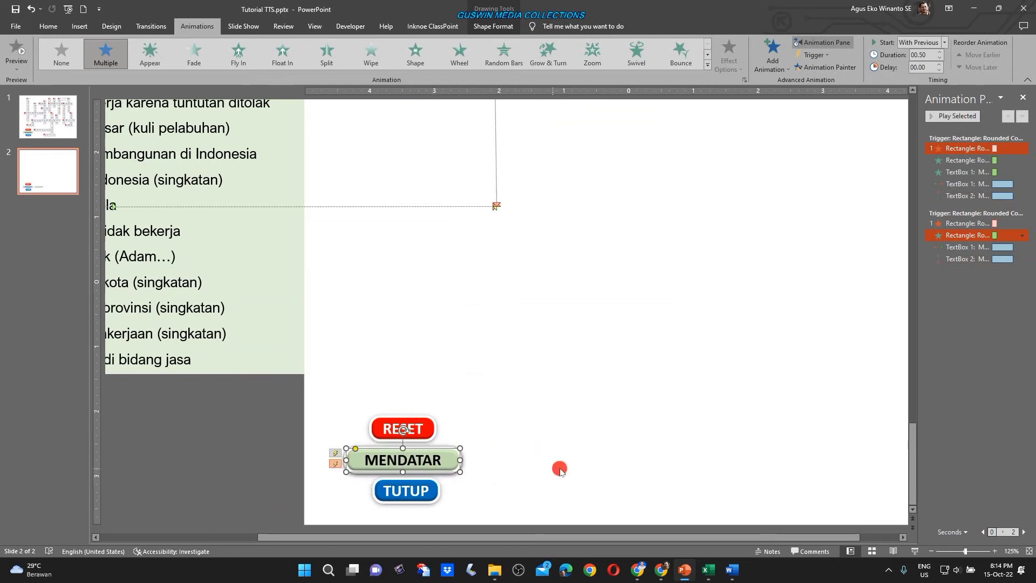
{"action": "left_click", "coordinate": [889, 553]}
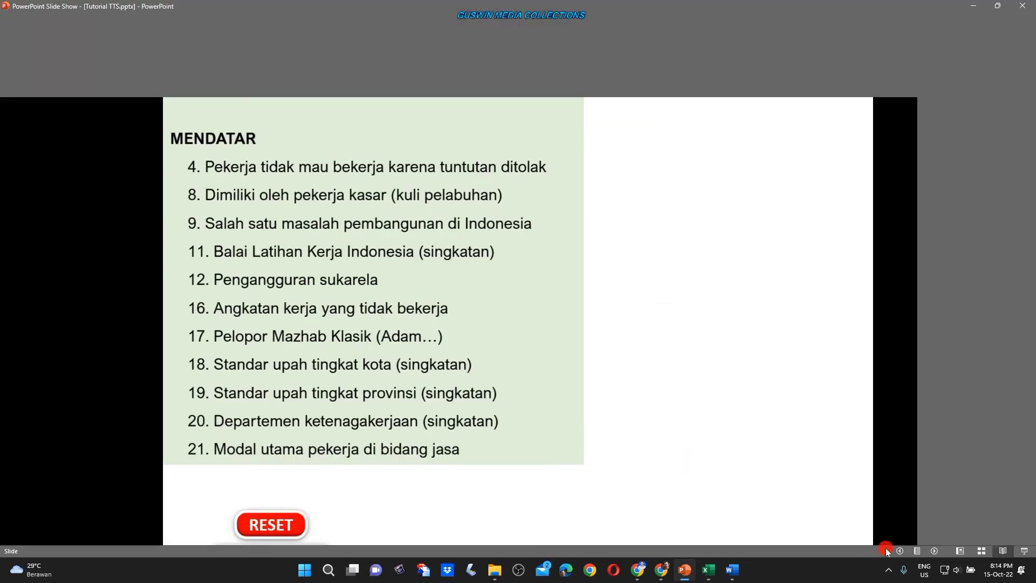
{"action": "left_click", "coordinate": [267, 479]}
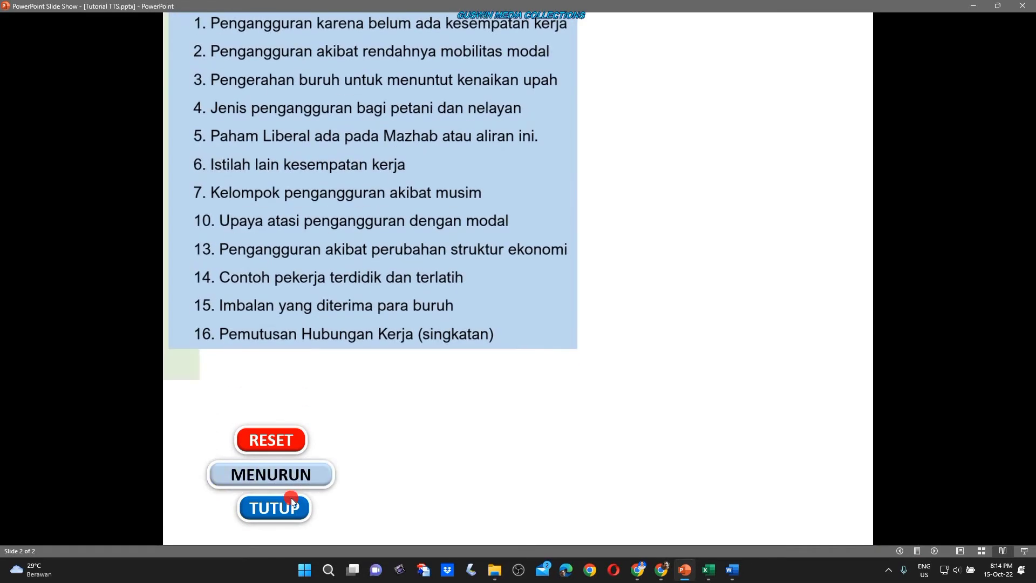
{"action": "left_click", "coordinate": [287, 474]}
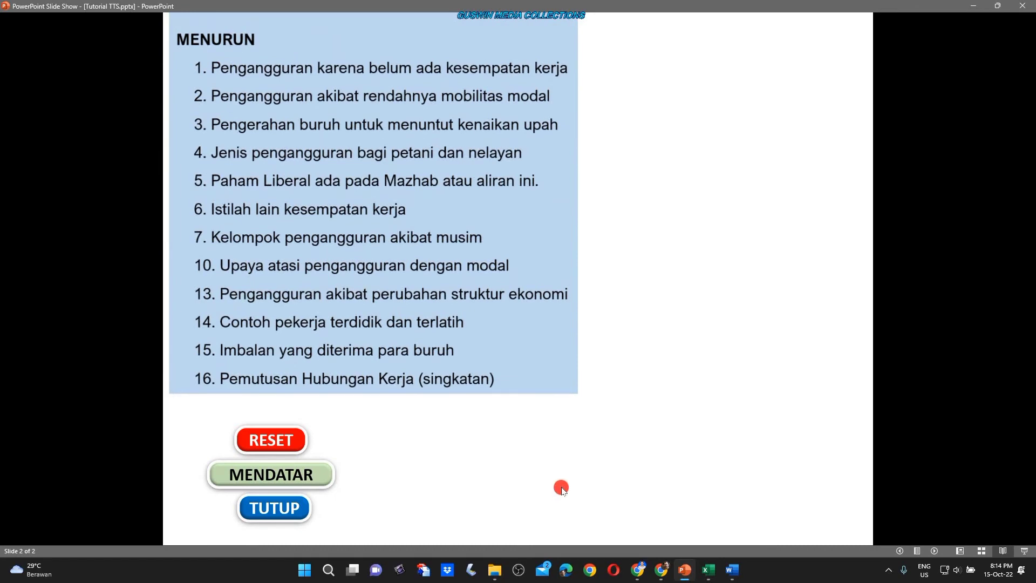
{"action": "key", "text": "Escape"}
Copy the MENDATAR clue lines 2–23 from the Word crossword document.
{"action": "scroll", "coordinate": [492, 419], "scroll_direction": "down", "scroll_amount": 2, "text": "ctrl"}
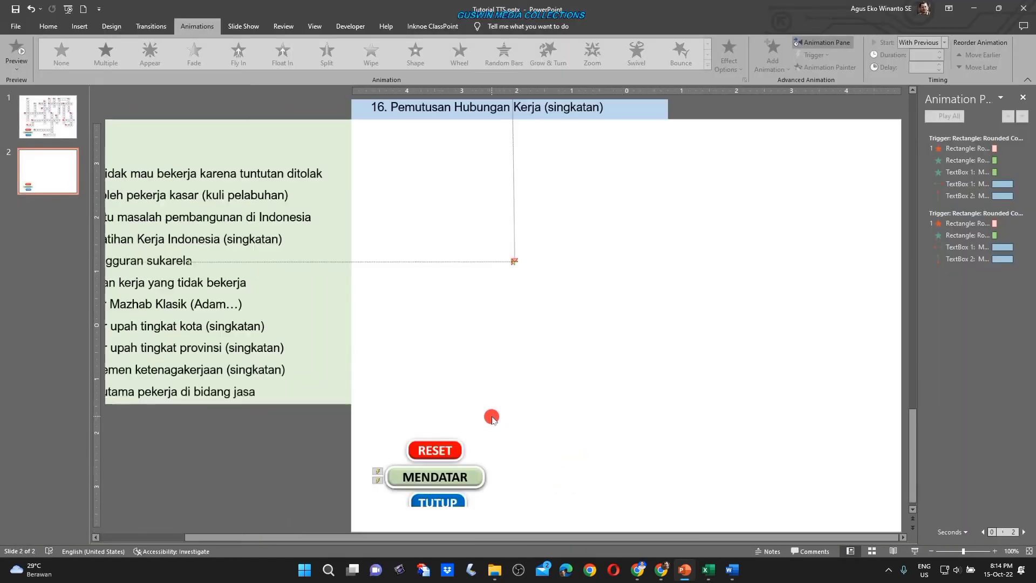
{"action": "scroll", "coordinate": [492, 420], "scroll_direction": "down", "scroll_amount": 3, "text": "ctrl"}
{"action": "scroll", "coordinate": [492, 420], "scroll_direction": "down", "scroll_amount": 1, "text": "ctrl"}
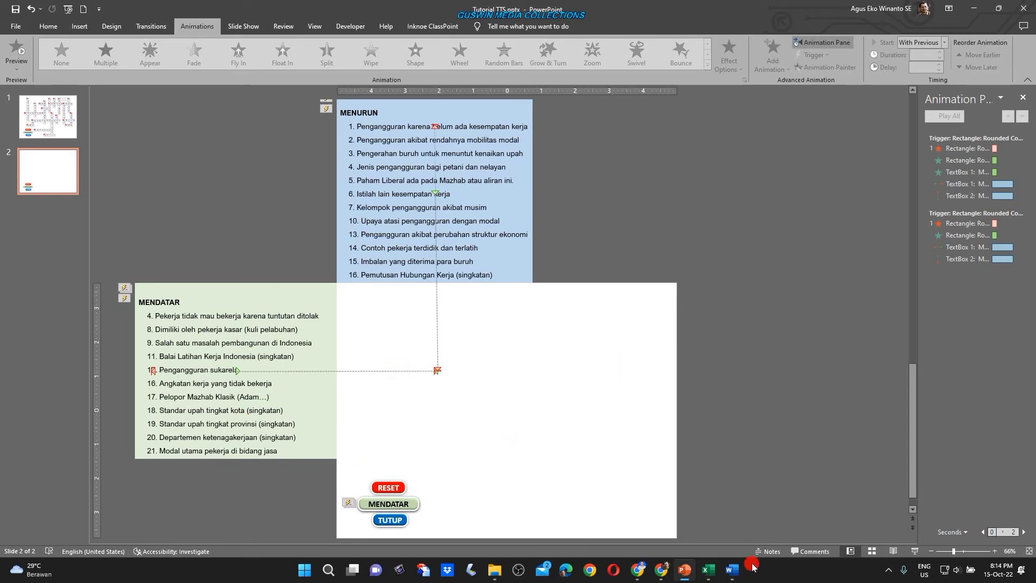
{"action": "left_click", "coordinate": [731, 570]}
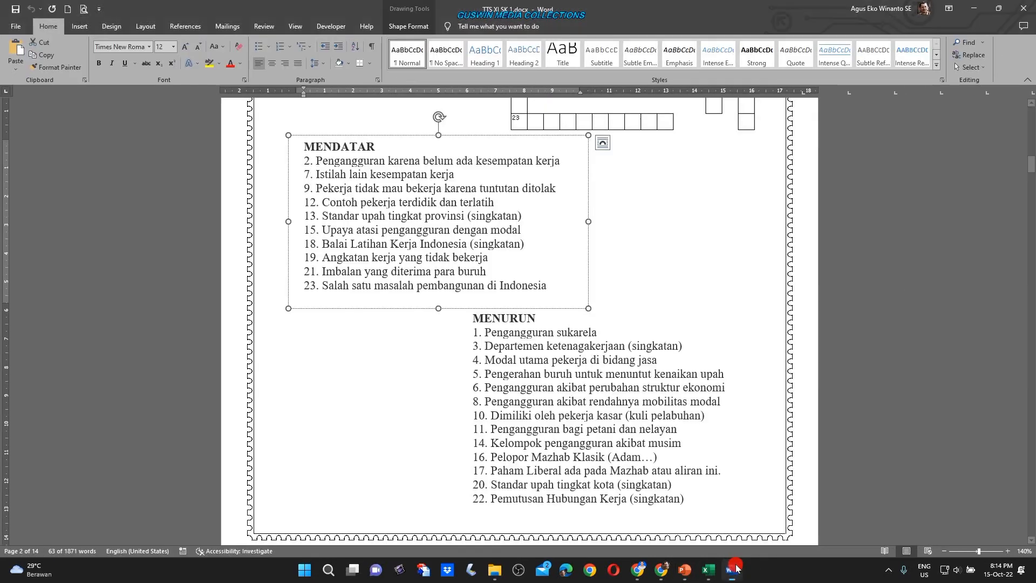
{"action": "left_click", "coordinate": [407, 374]}
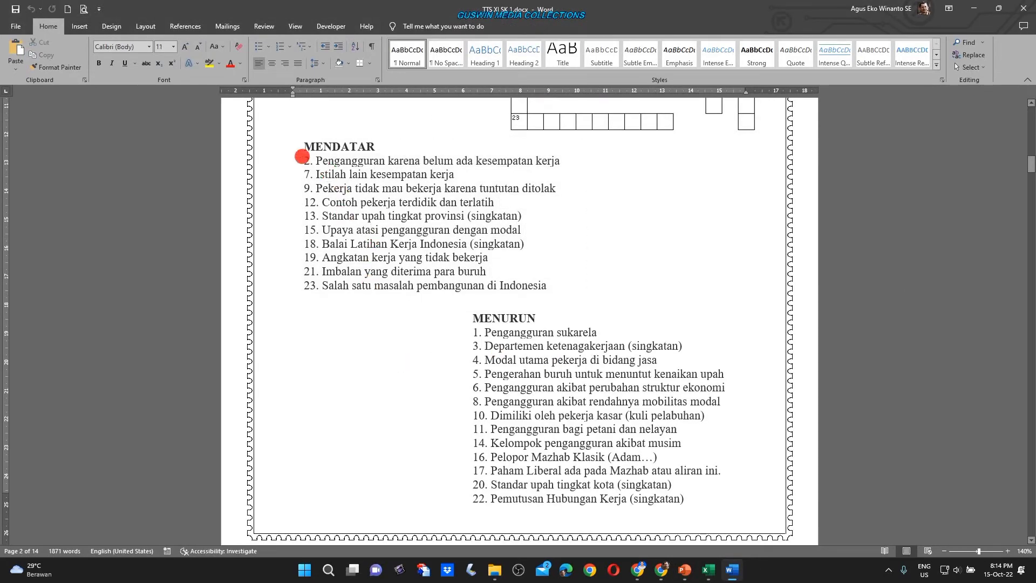
{"action": "left_click_drag", "start_coordinate": [301, 157], "coordinate": [544, 285]}
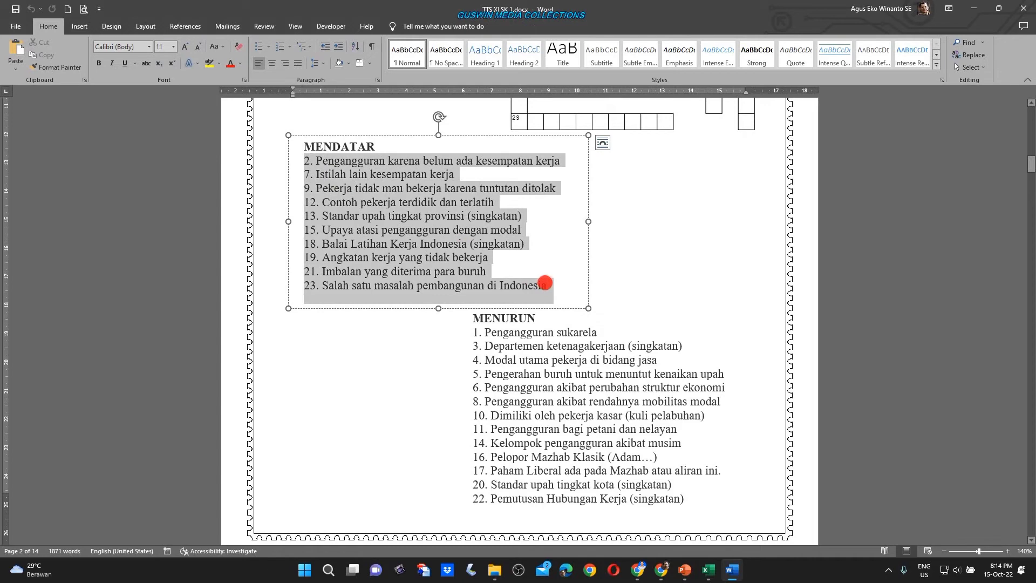
{"action": "right_click", "coordinate": [433, 205]}
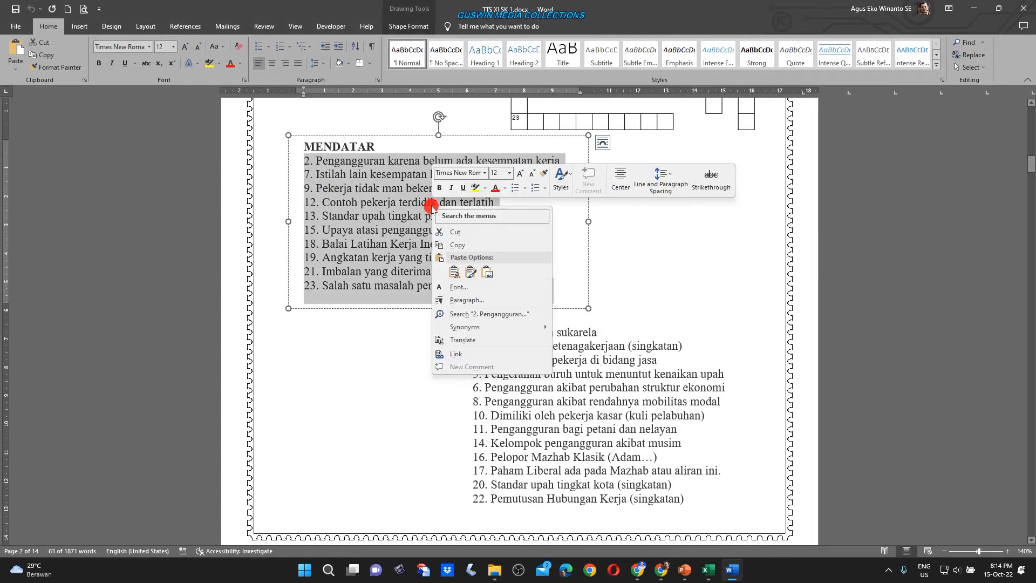
{"action": "left_click", "coordinate": [458, 247]}
Replace the slide's old MENDATAR clues with the copied Word list using Keep Text Only.
{"action": "mouse_move", "coordinate": [684, 569]}
{"action": "left_click", "coordinate": [638, 533]}
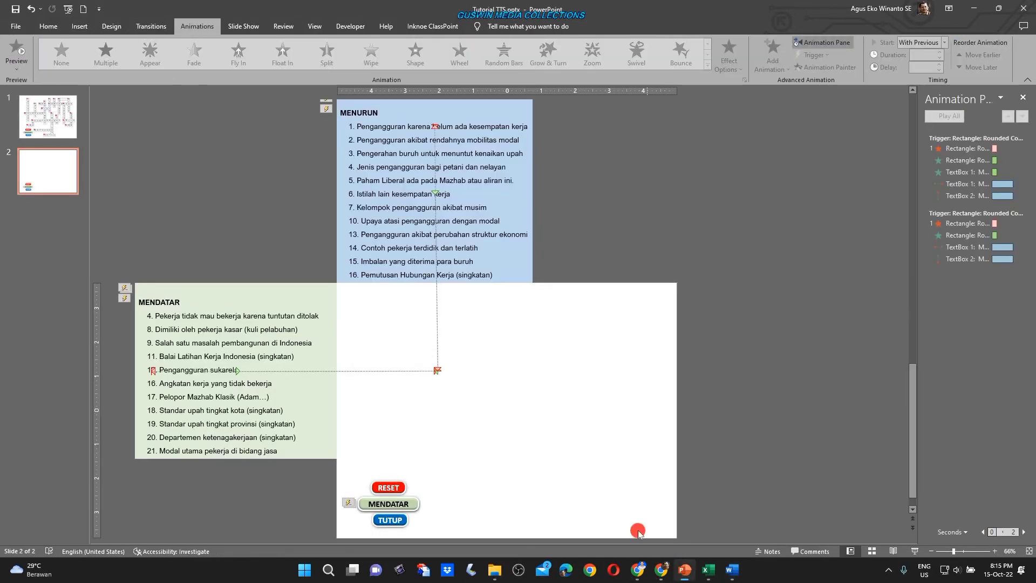
{"action": "left_click", "coordinate": [198, 371]}
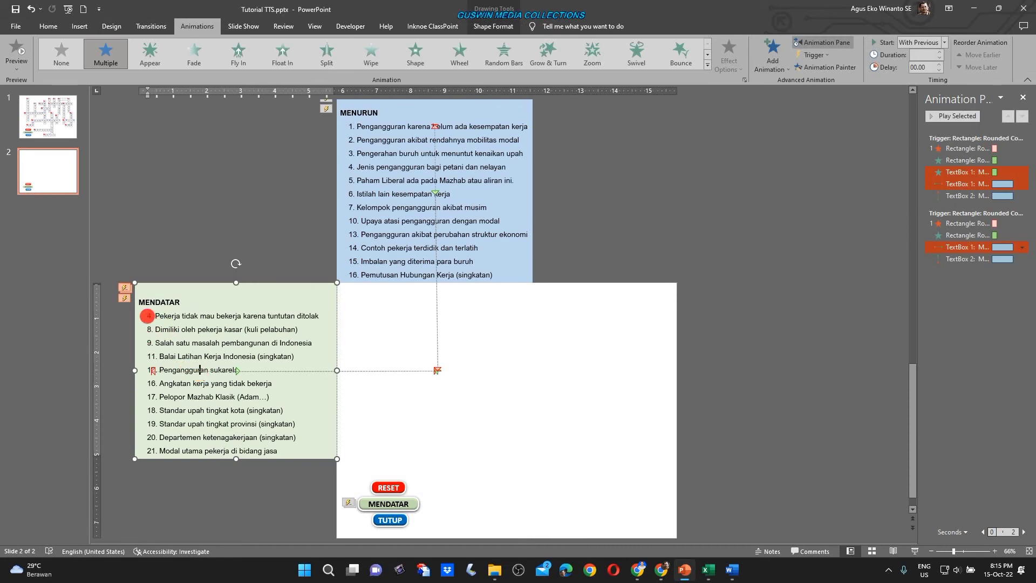
{"action": "left_click_drag", "start_coordinate": [144, 315], "coordinate": [305, 452]}
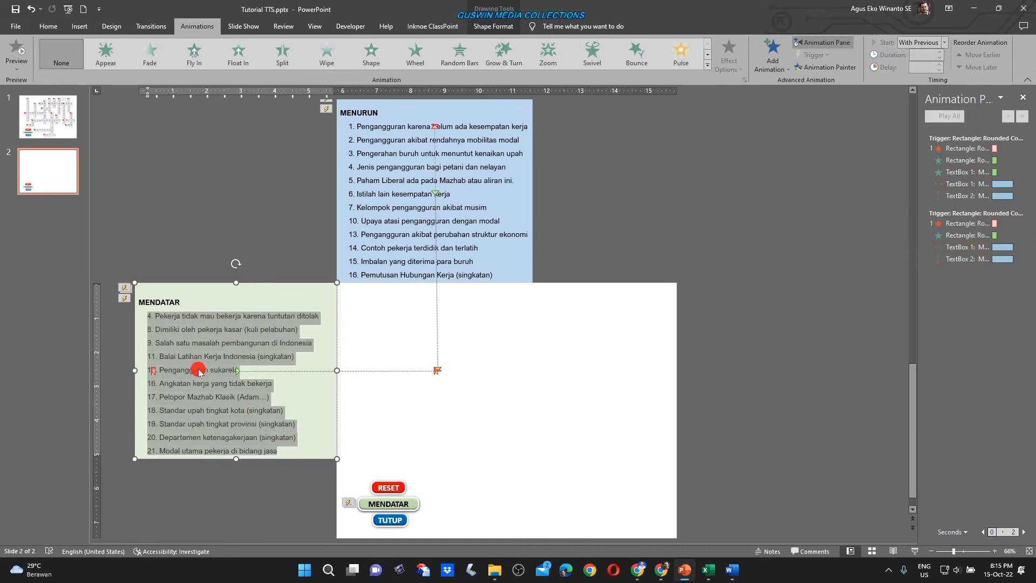
{"action": "right_click", "coordinate": [203, 345]}
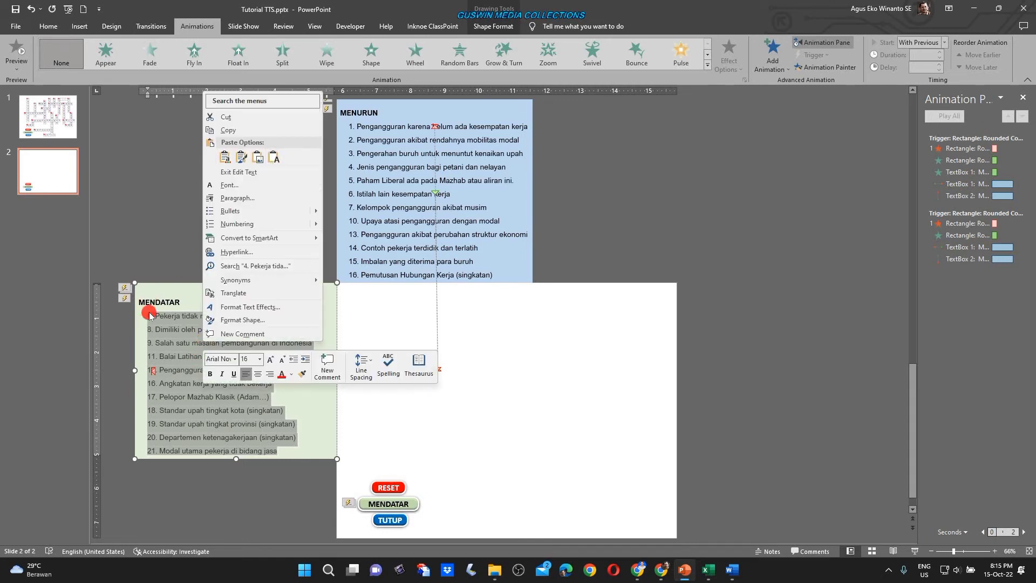
{"action": "left_click", "coordinate": [273, 158]}
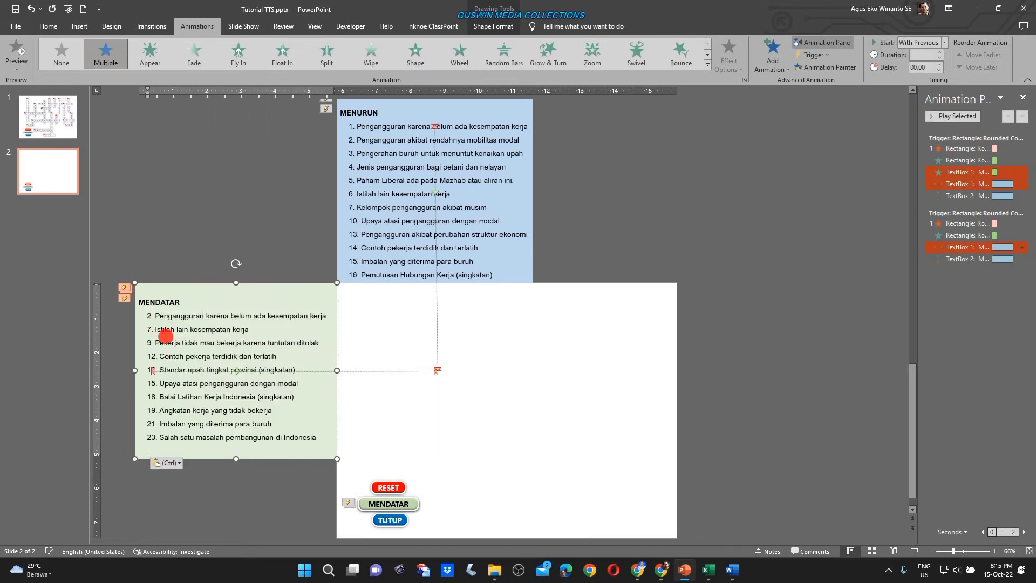
{"action": "mouse_move", "coordinate": [732, 569]}
{"action": "left_click", "coordinate": [739, 528]}
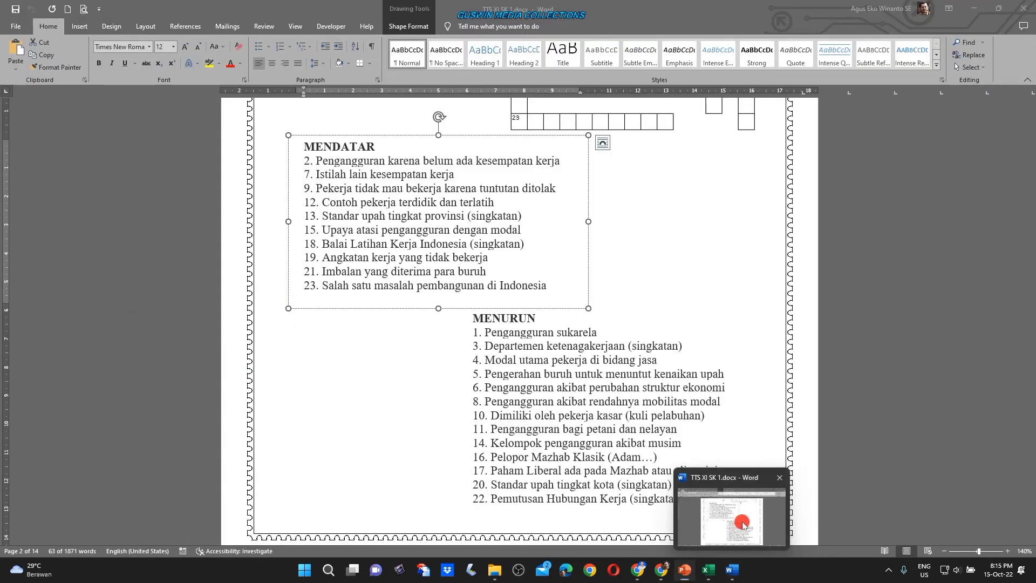
Copy the MENURUN clues 1–22 from Word and return to PowerPoint.
{"action": "left_click", "coordinate": [488, 360]}
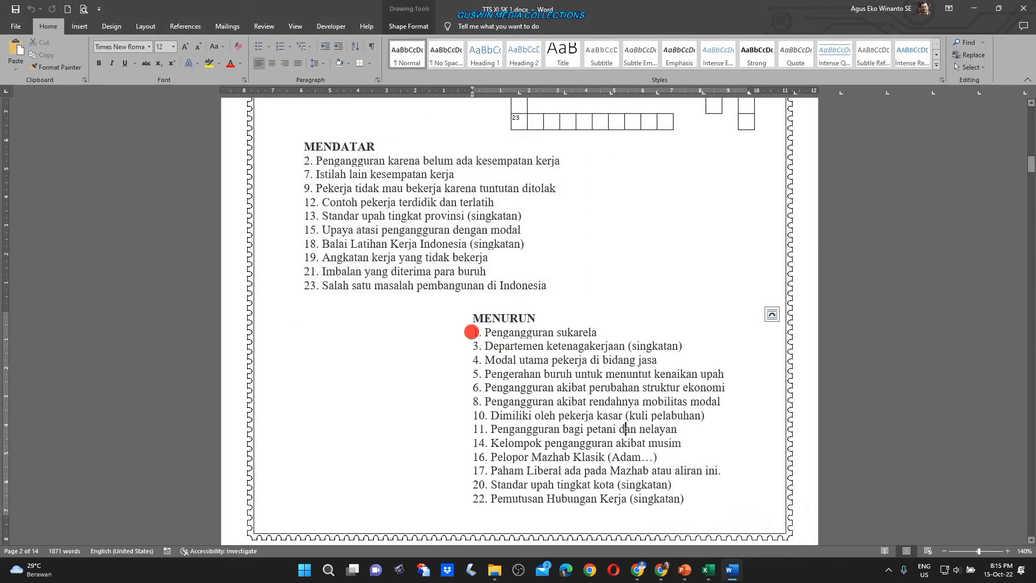
{"action": "left_click_drag", "start_coordinate": [471, 331], "coordinate": [722, 501]}
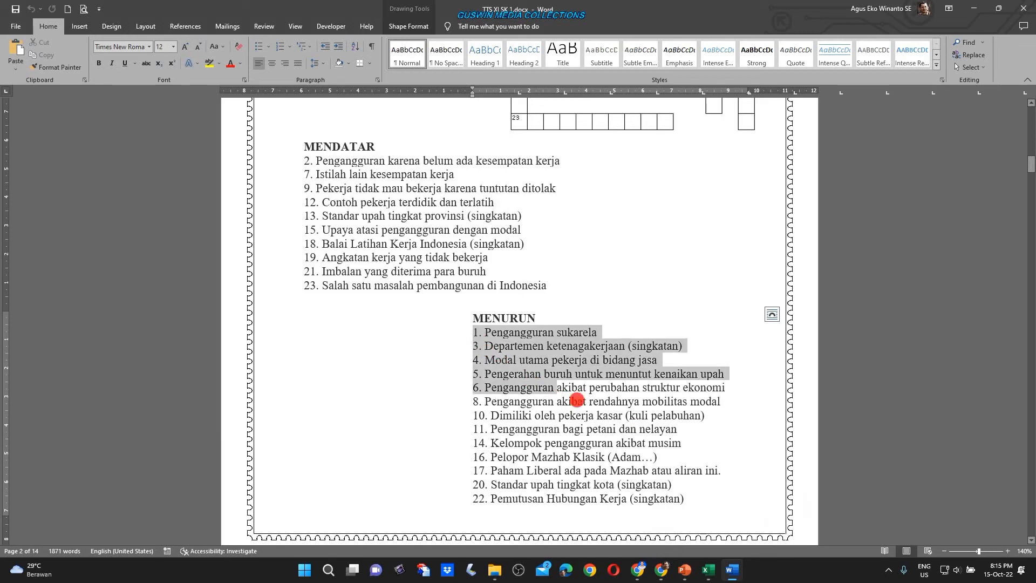
{"action": "right_click", "coordinate": [622, 428]}
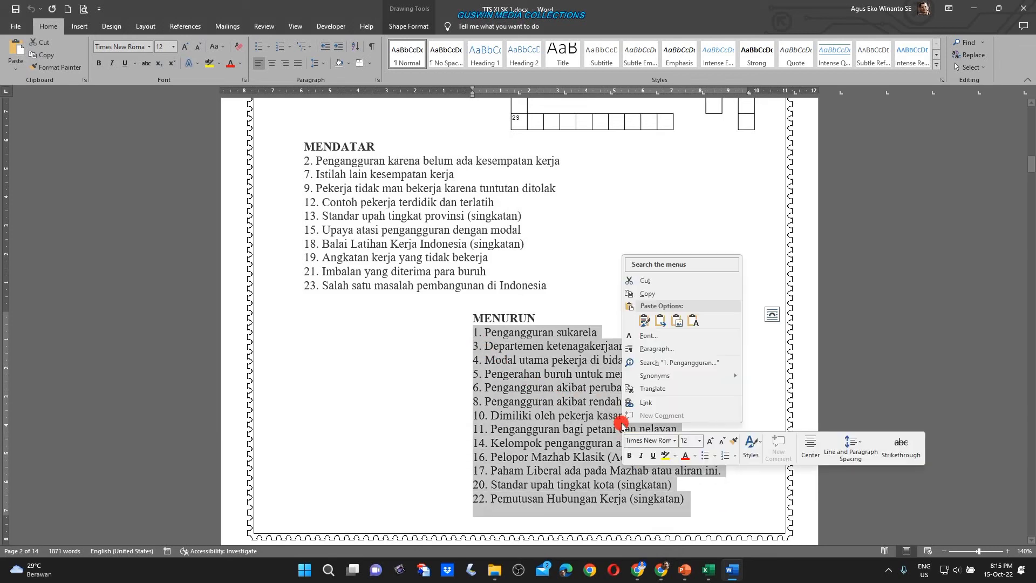
{"action": "left_click", "coordinate": [650, 295]}
{"action": "mouse_move", "coordinate": [731, 570]}
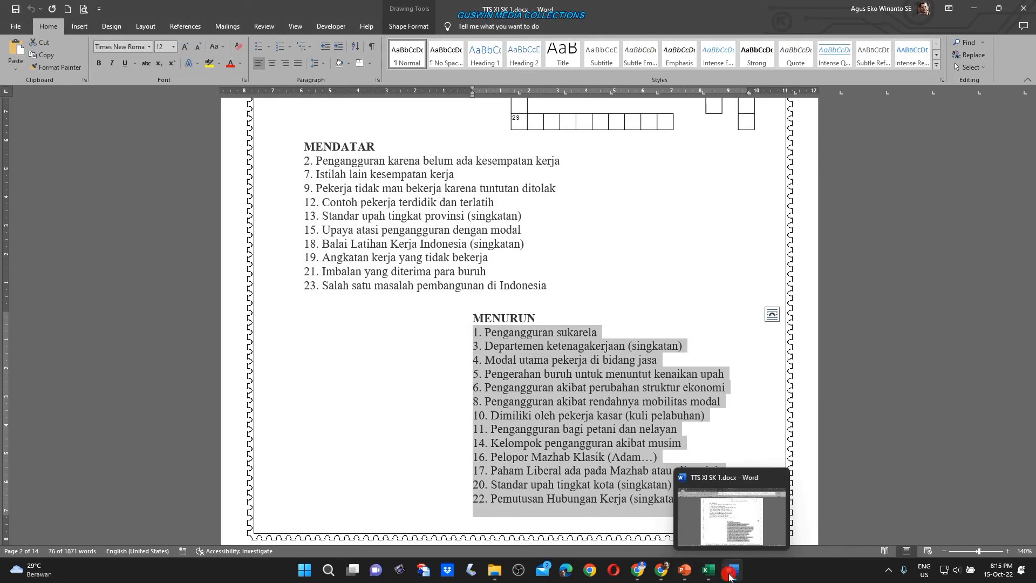
{"action": "left_click", "coordinate": [683, 569]}
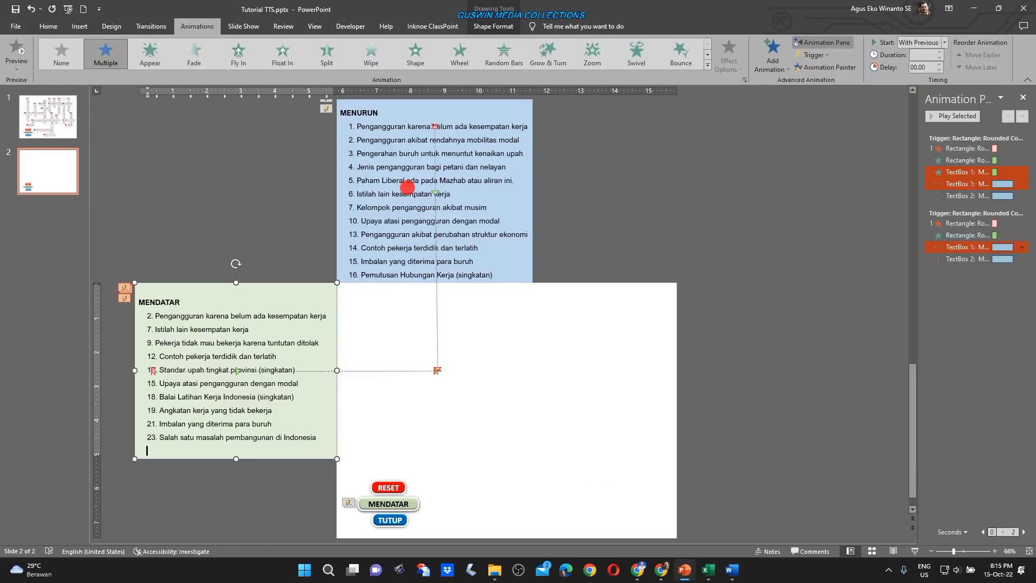
Paste the Word clues over the MENURUN panel's old text as plain text, removing the trailing empty line.
{"action": "left_click_drag", "start_coordinate": [347, 127], "coordinate": [492, 275]}
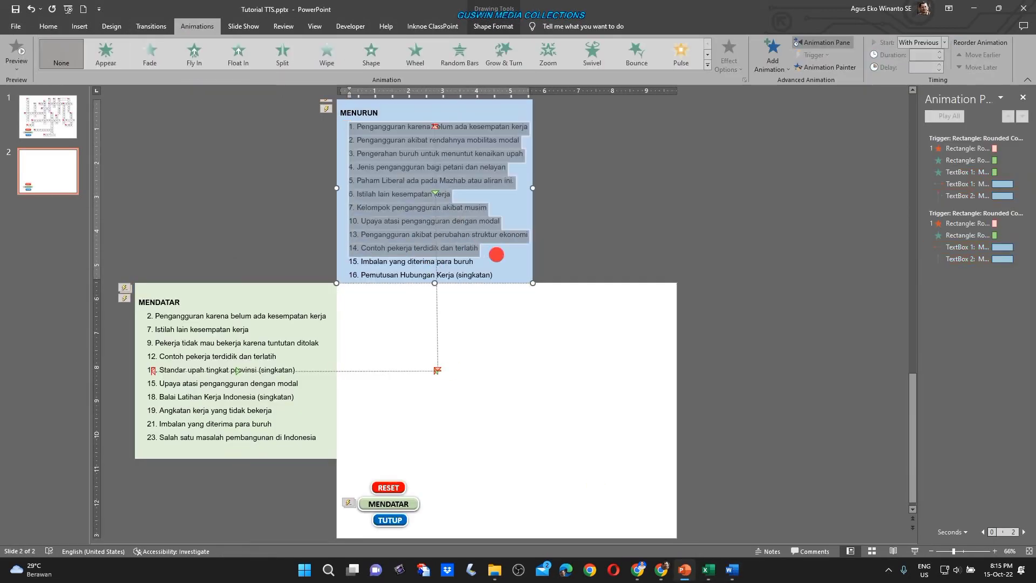
{"action": "right_click", "coordinate": [400, 163]}
{"action": "right_click", "coordinate": [390, 139]}
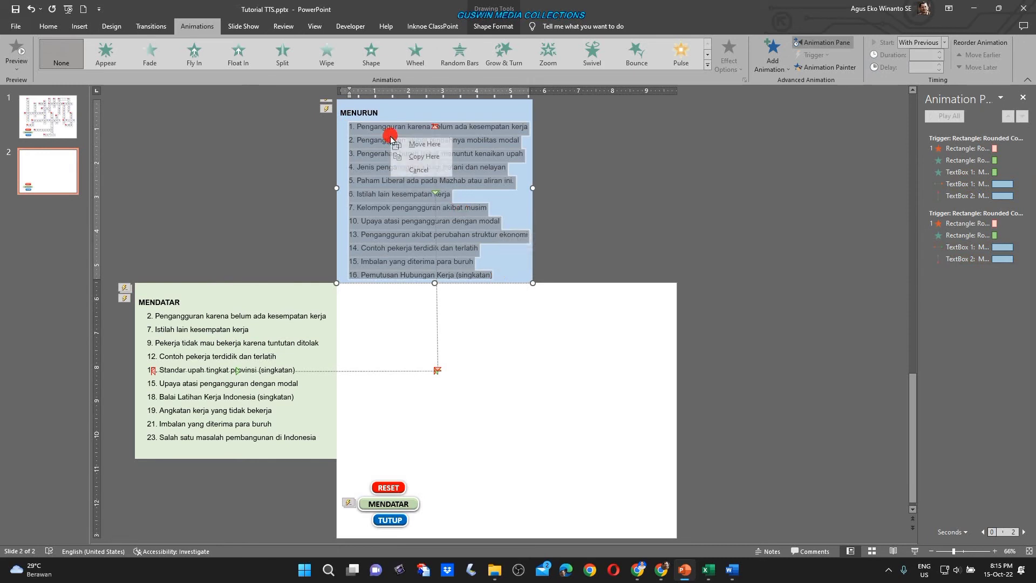
{"action": "key", "text": "Escape"}
{"action": "right_click", "coordinate": [360, 202]}
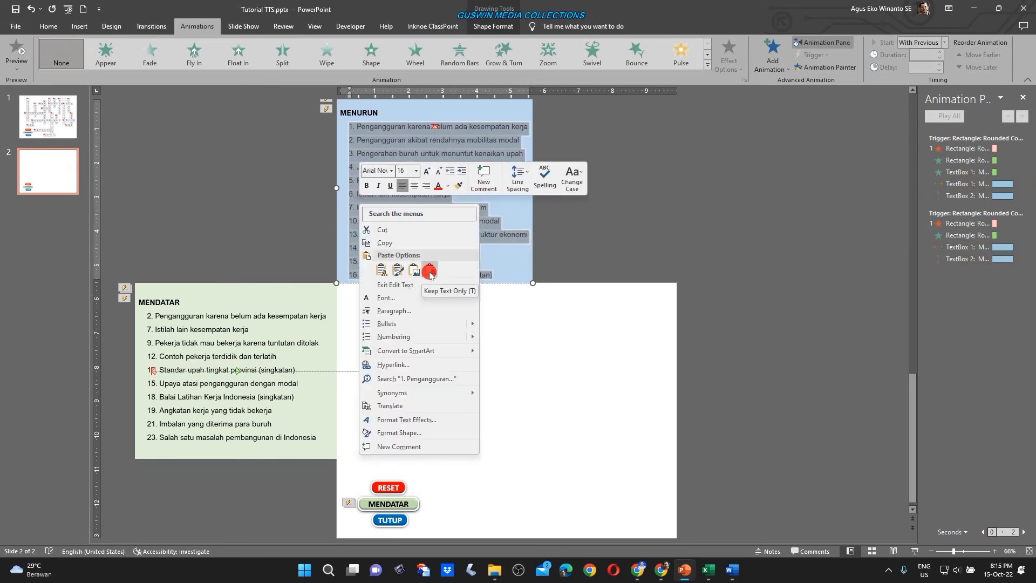
{"action": "left_click", "coordinate": [429, 271]}
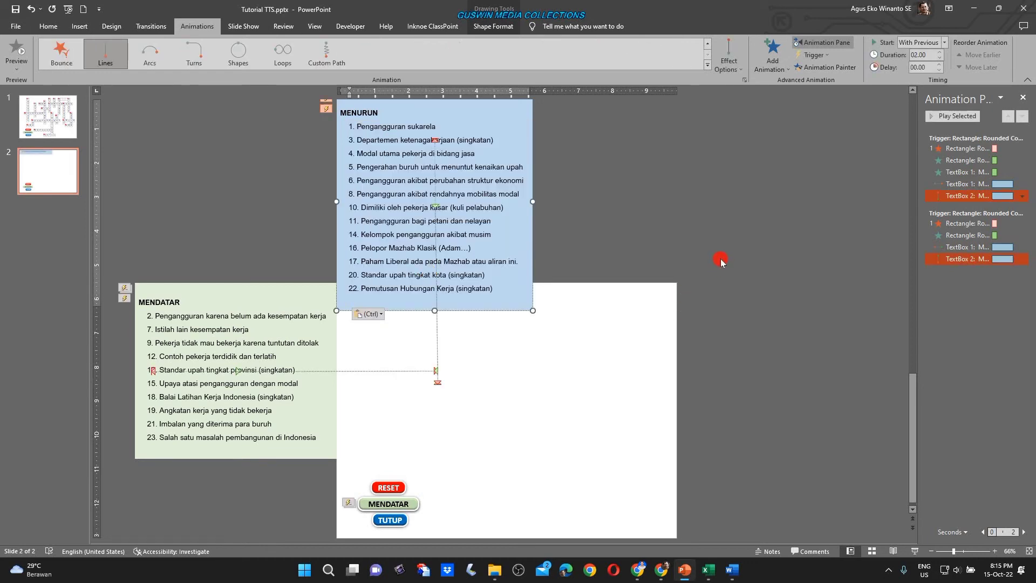
{"action": "key", "text": "BackSpace"}
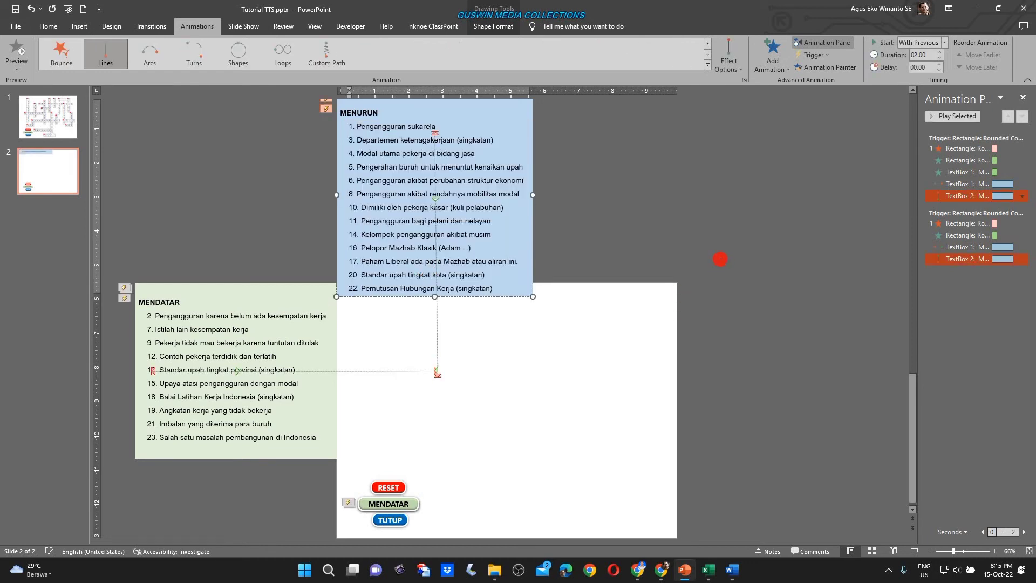
{"action": "left_click", "coordinate": [783, 279]}
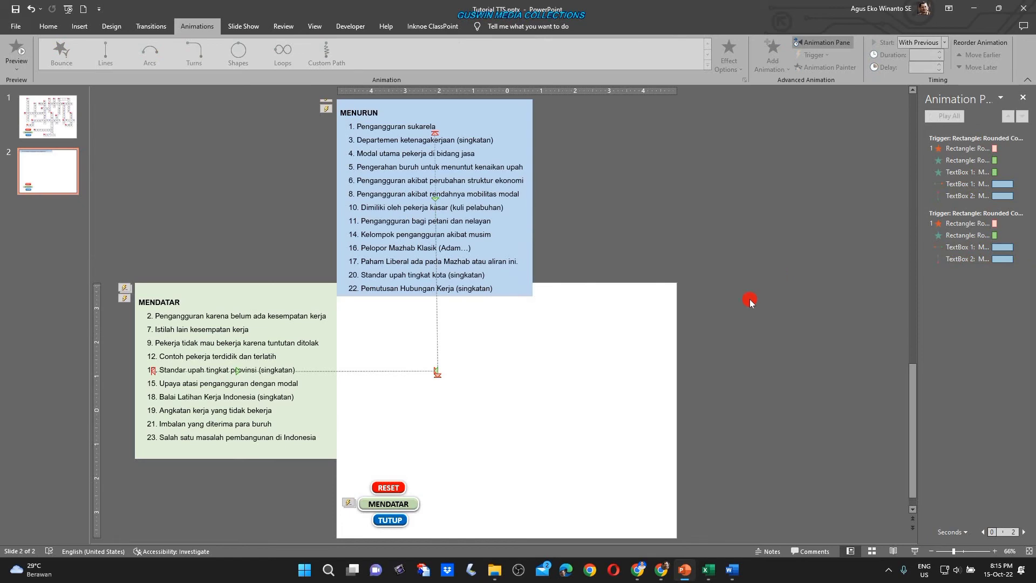
{"action": "left_click", "coordinate": [893, 551]}
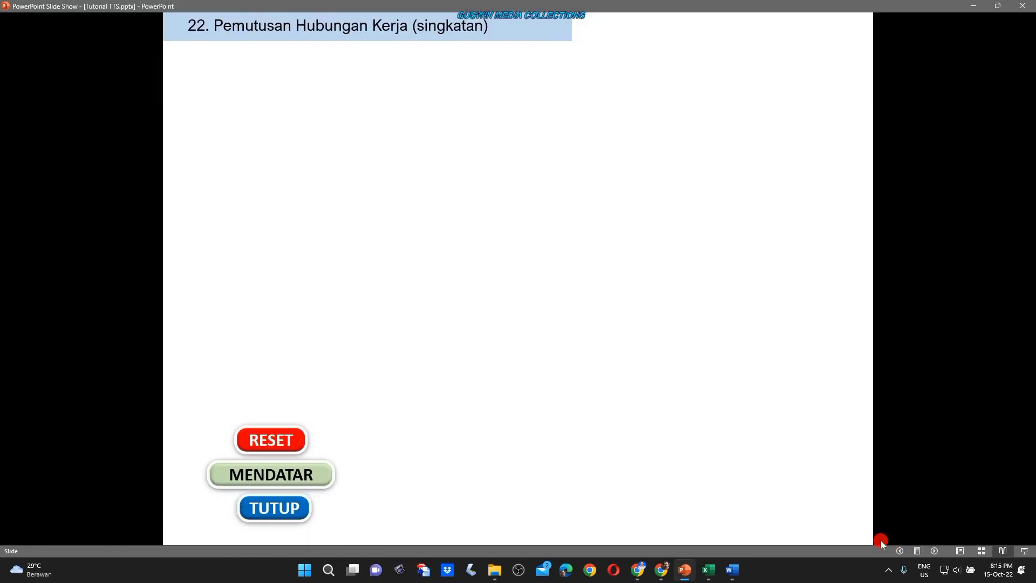
{"action": "left_click", "coordinate": [273, 477]}
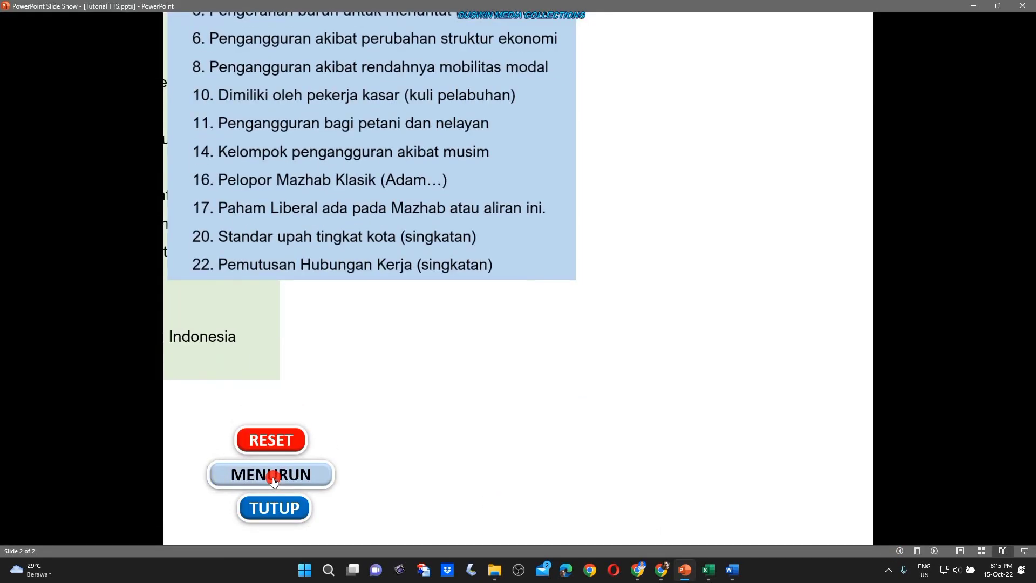
{"action": "left_click", "coordinate": [274, 476]}
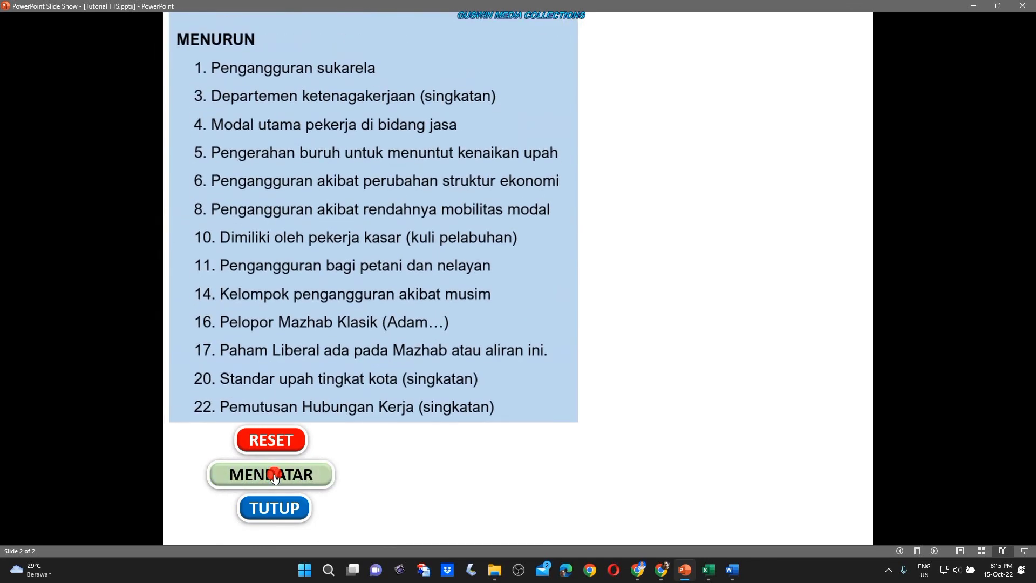
{"action": "left_click", "coordinate": [274, 477]}
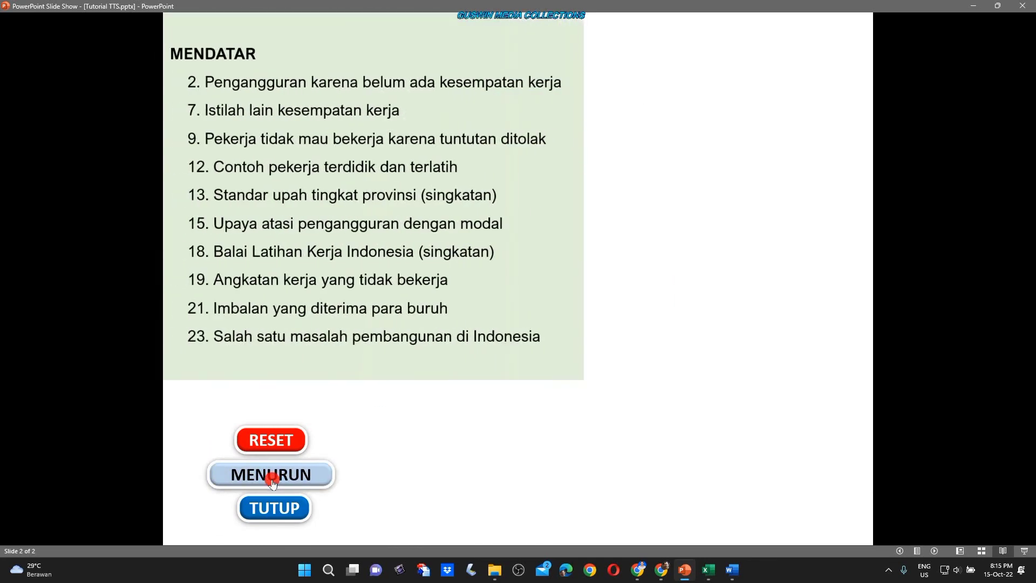
{"action": "left_click", "coordinate": [279, 474]}
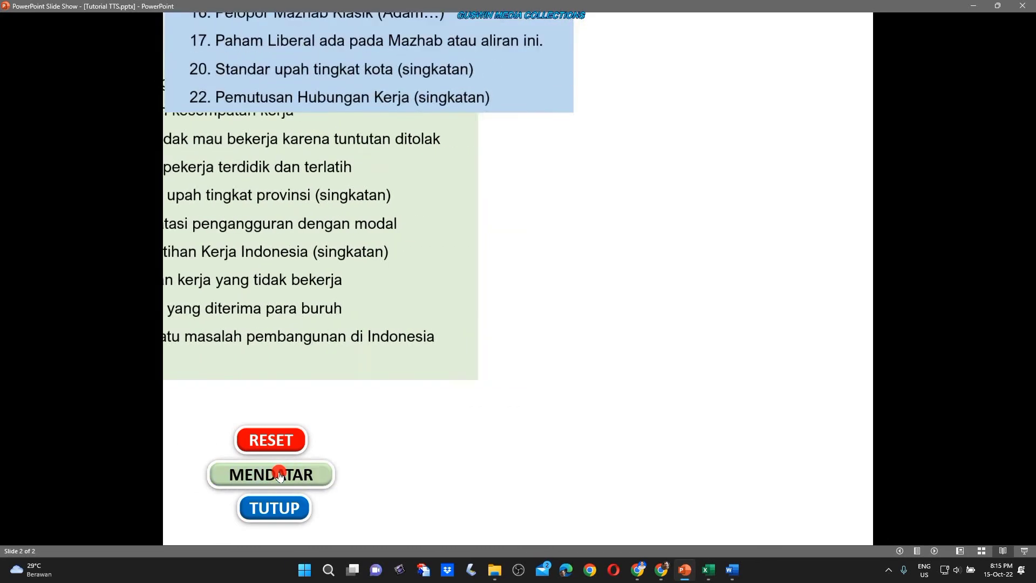
{"action": "left_click", "coordinate": [279, 474]}
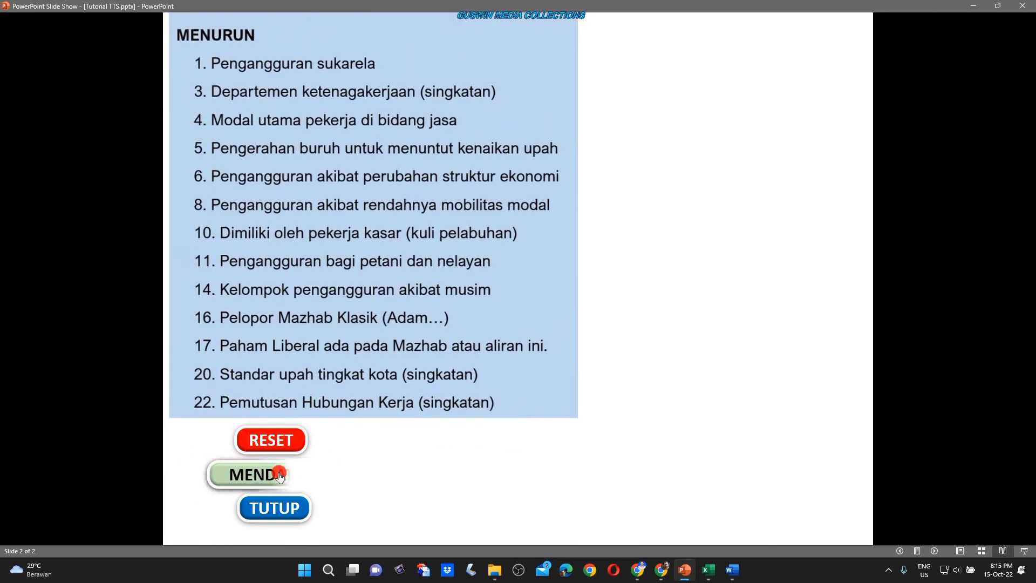
{"action": "left_click", "coordinate": [278, 475]}
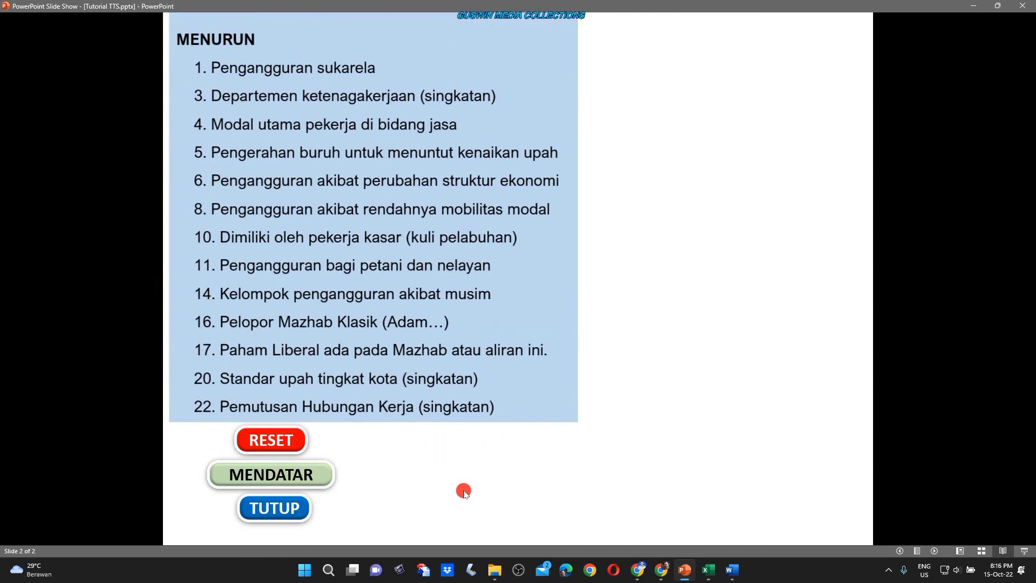
{"action": "key", "text": "Escape"}
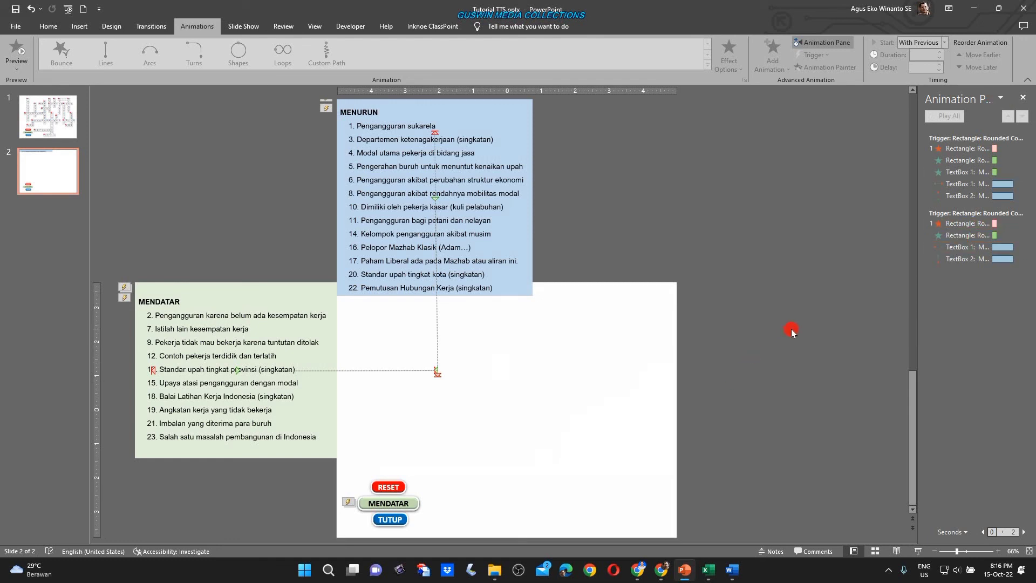
Run the slide show from slide 1, showing the empty numbered crossword grid.
{"action": "left_click", "coordinate": [48, 112]}
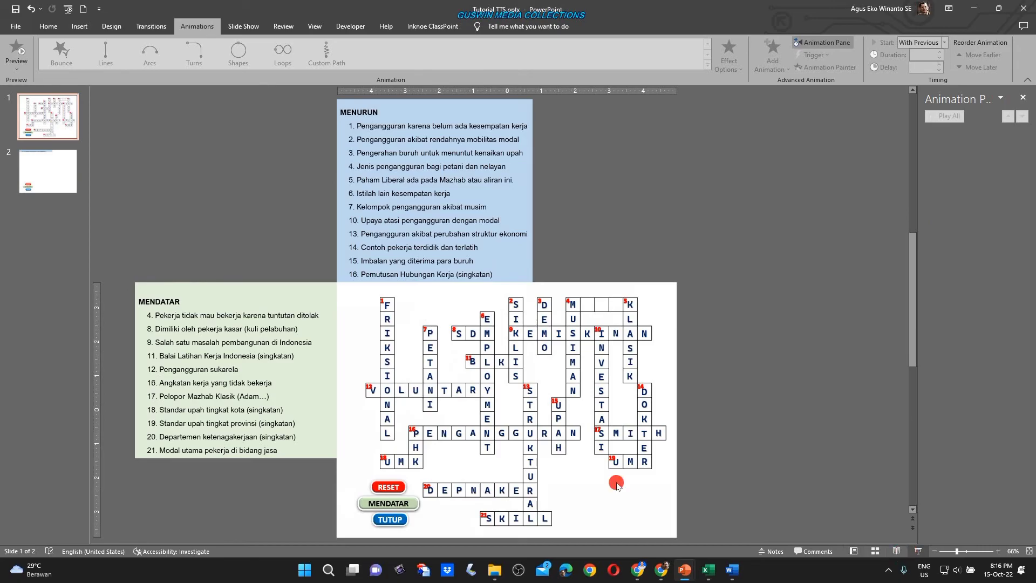
{"action": "key", "text": "F5"}
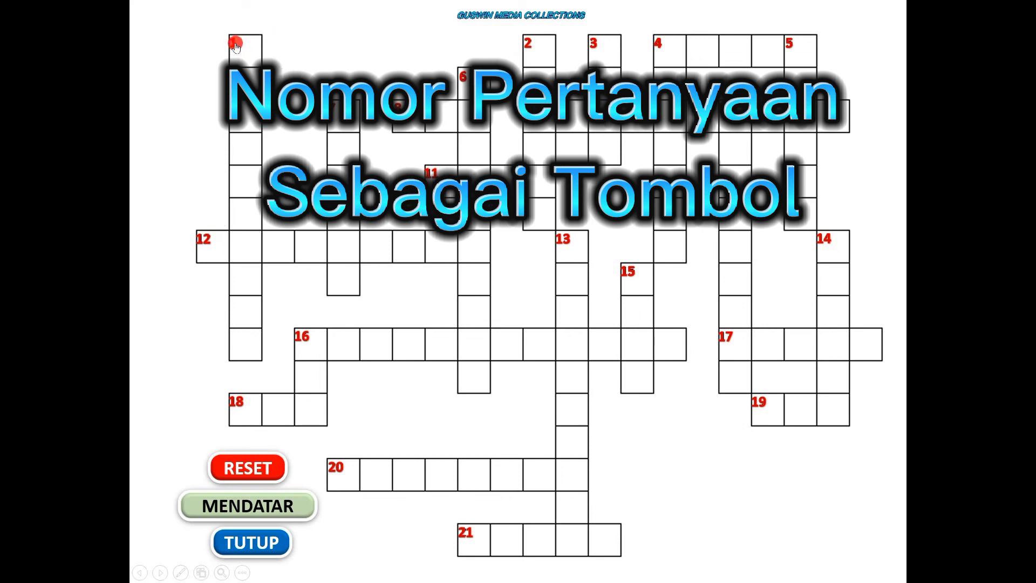
{"action": "left_click", "coordinate": [234, 47]}
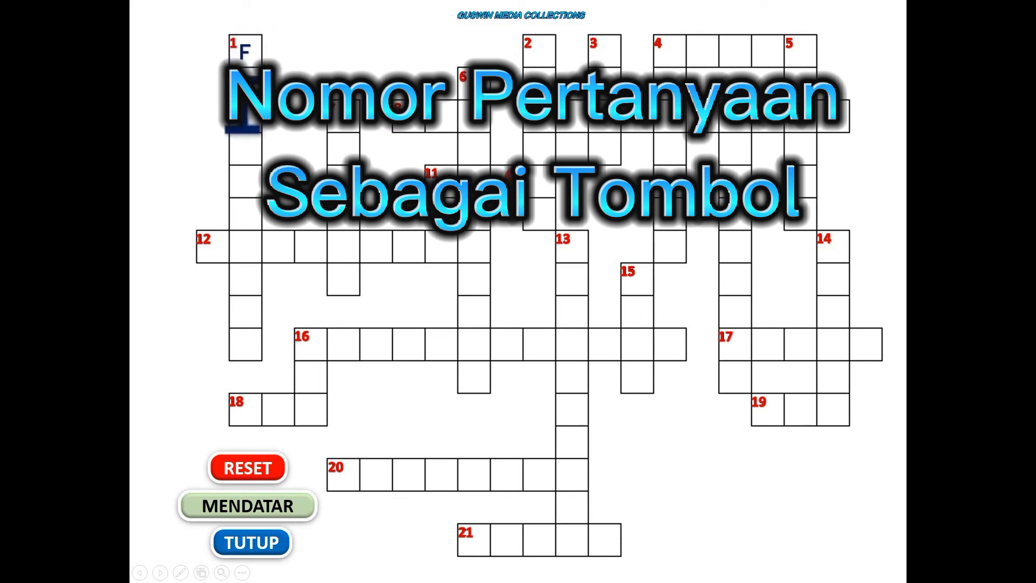
{"action": "left_click", "coordinate": [528, 48]}
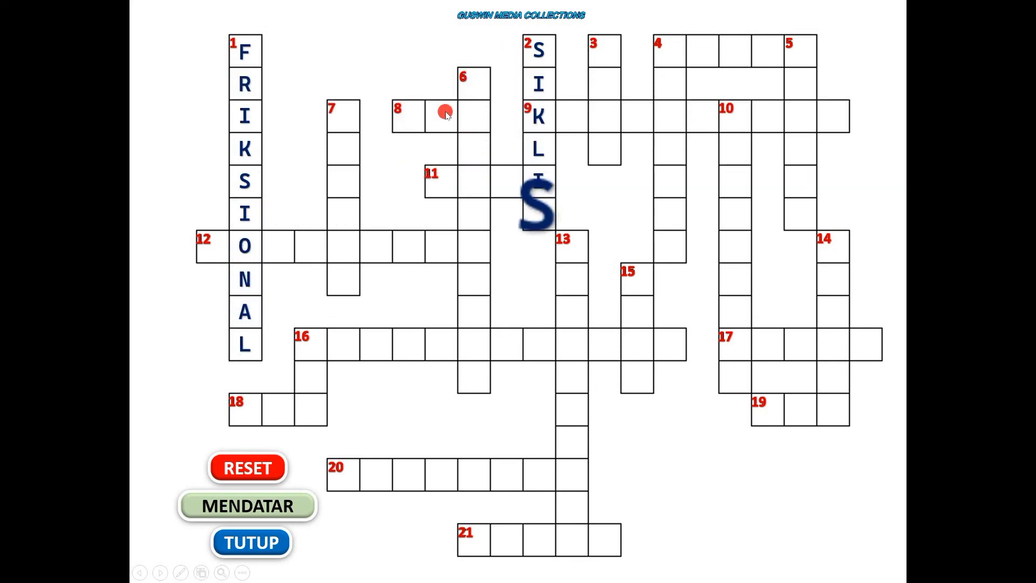
{"action": "left_click", "coordinate": [464, 80]}
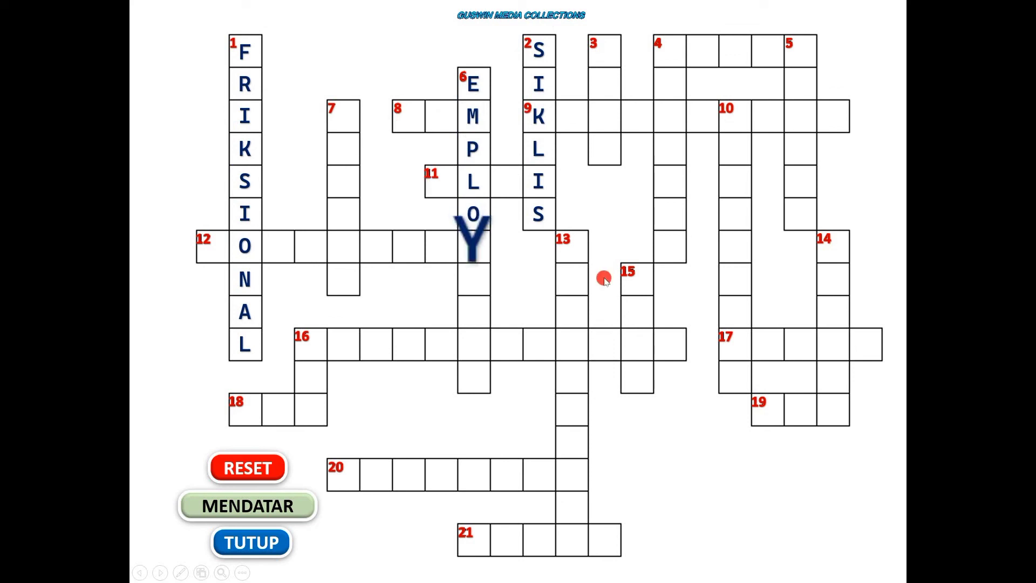
{"action": "left_click", "coordinate": [397, 112]}
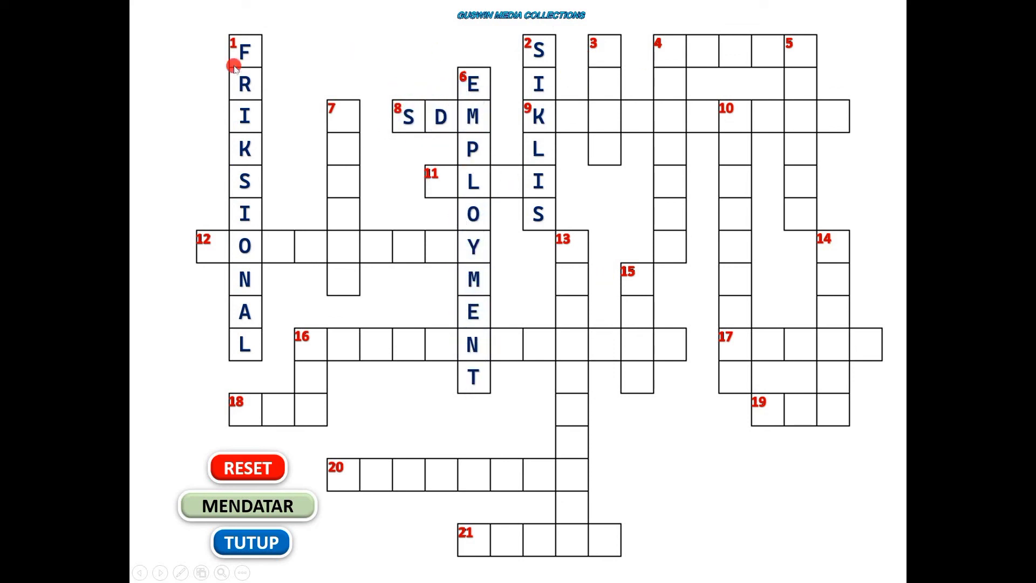
{"action": "left_click", "coordinate": [247, 473]}
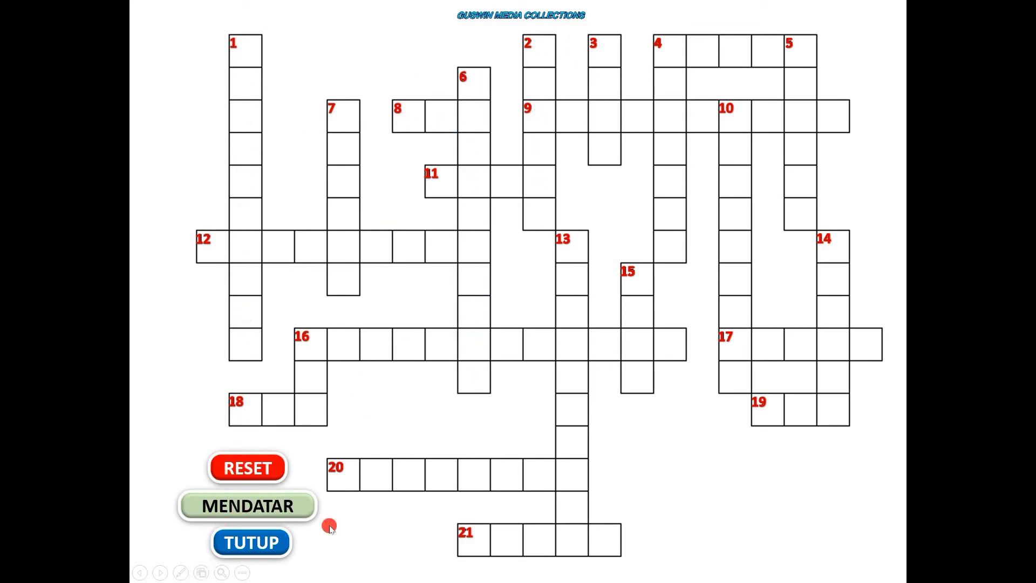
Exit the slide show to resume editing slide 1 of the crossword.
{"action": "key", "text": "Escape"}
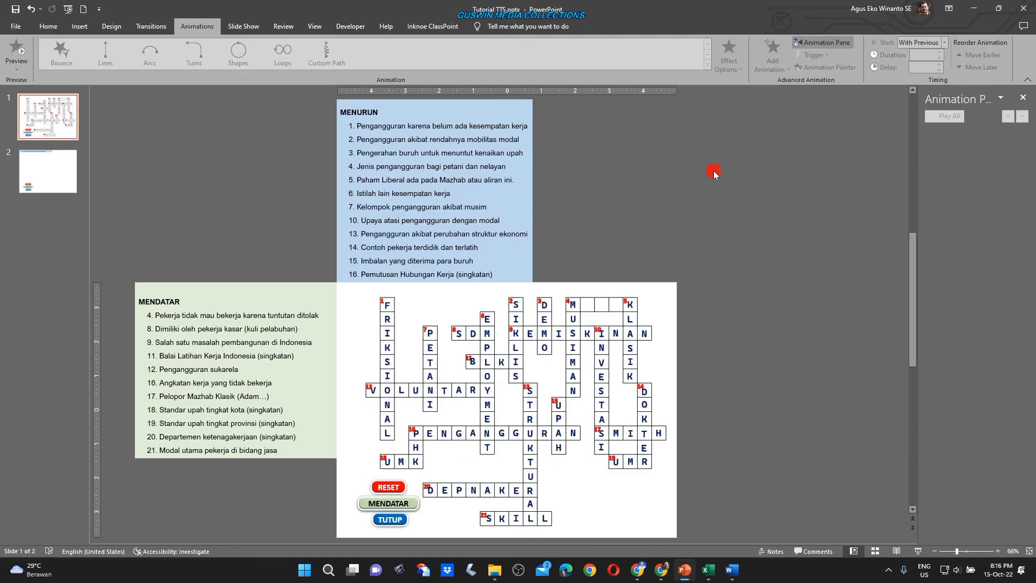